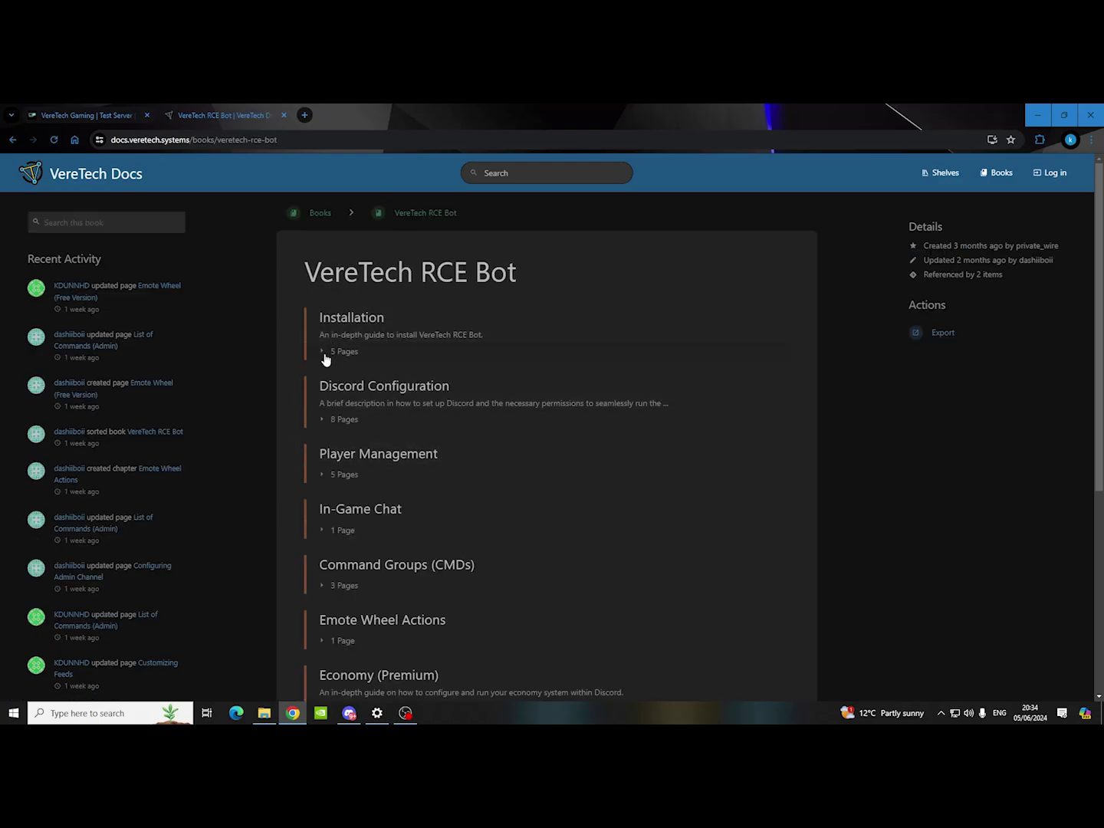
- Copy the bot username from the Installation guide's Adding Your Gameserver page and paste it as the new user in the G-Portal server's permissions
{"action": "left_click", "coordinate": [330, 352]}
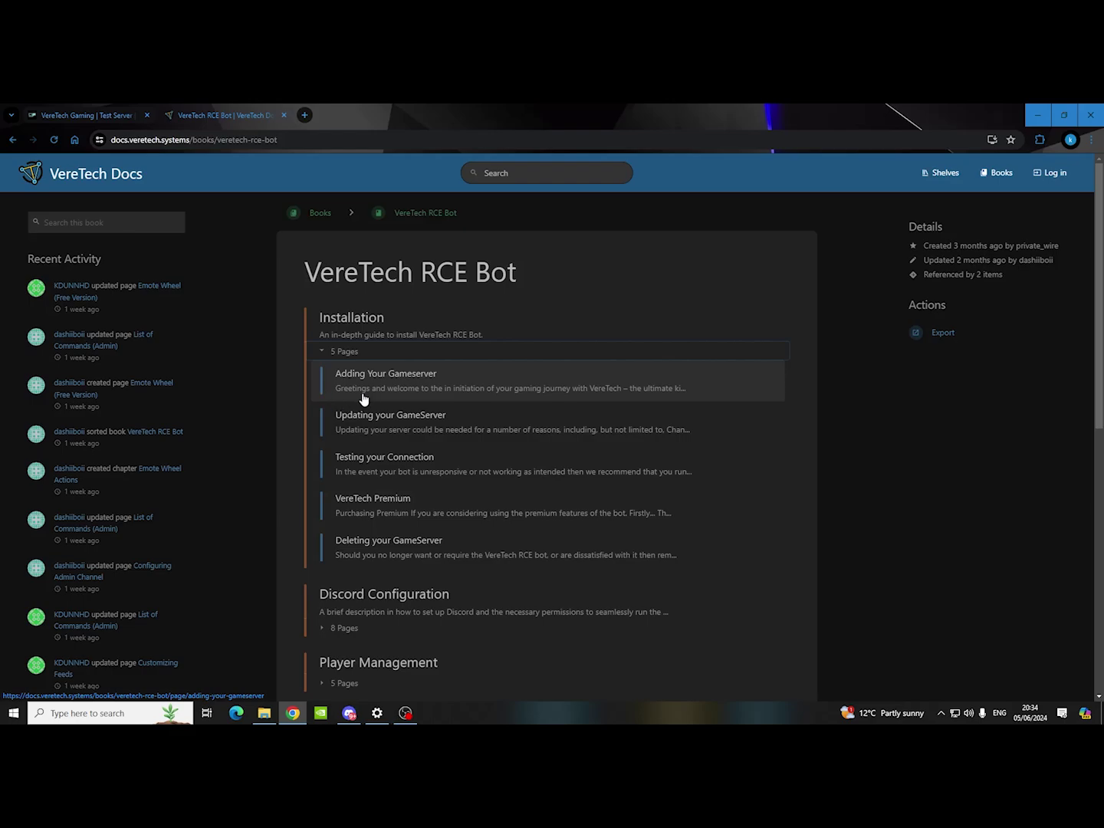
{"action": "left_click", "coordinate": [364, 399]}
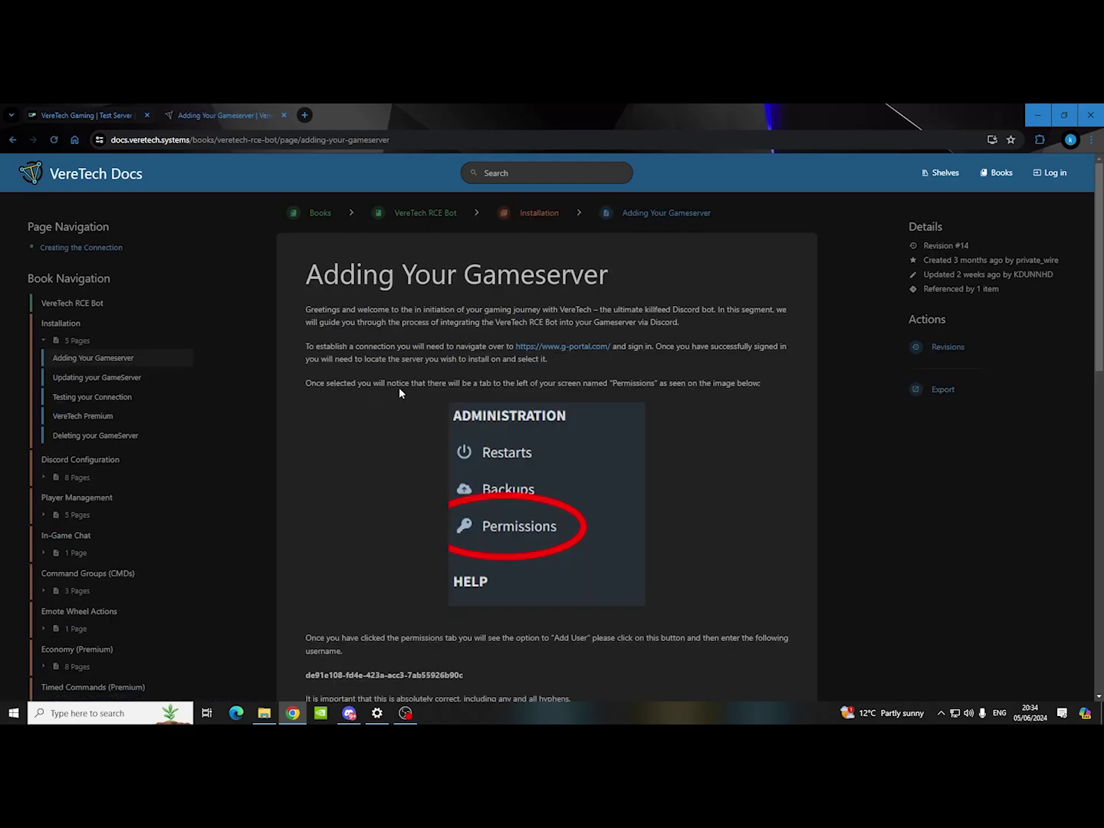
{"action": "scroll", "coordinate": [398, 387], "scroll_direction": "down", "scroll_amount": 1}
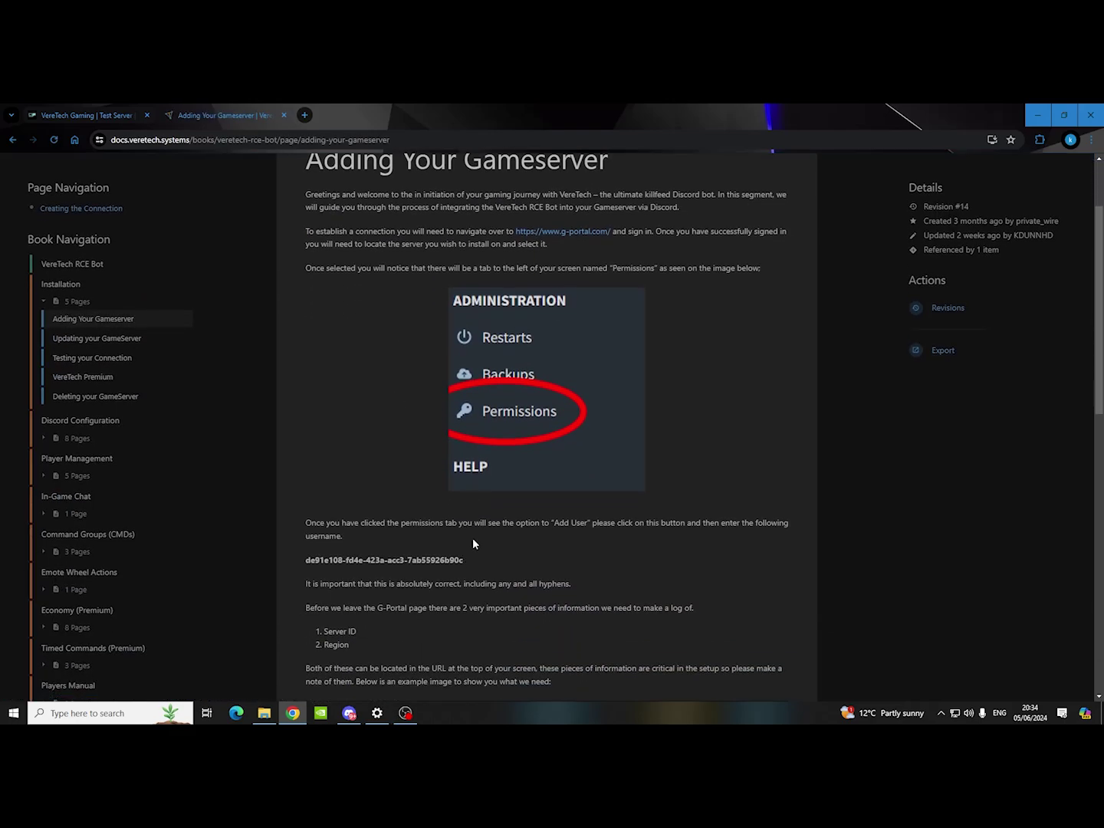
{"action": "left_click_drag", "start_coordinate": [447, 562], "coordinate": [304, 564]}
{"action": "key", "text": "ctrl+c"}
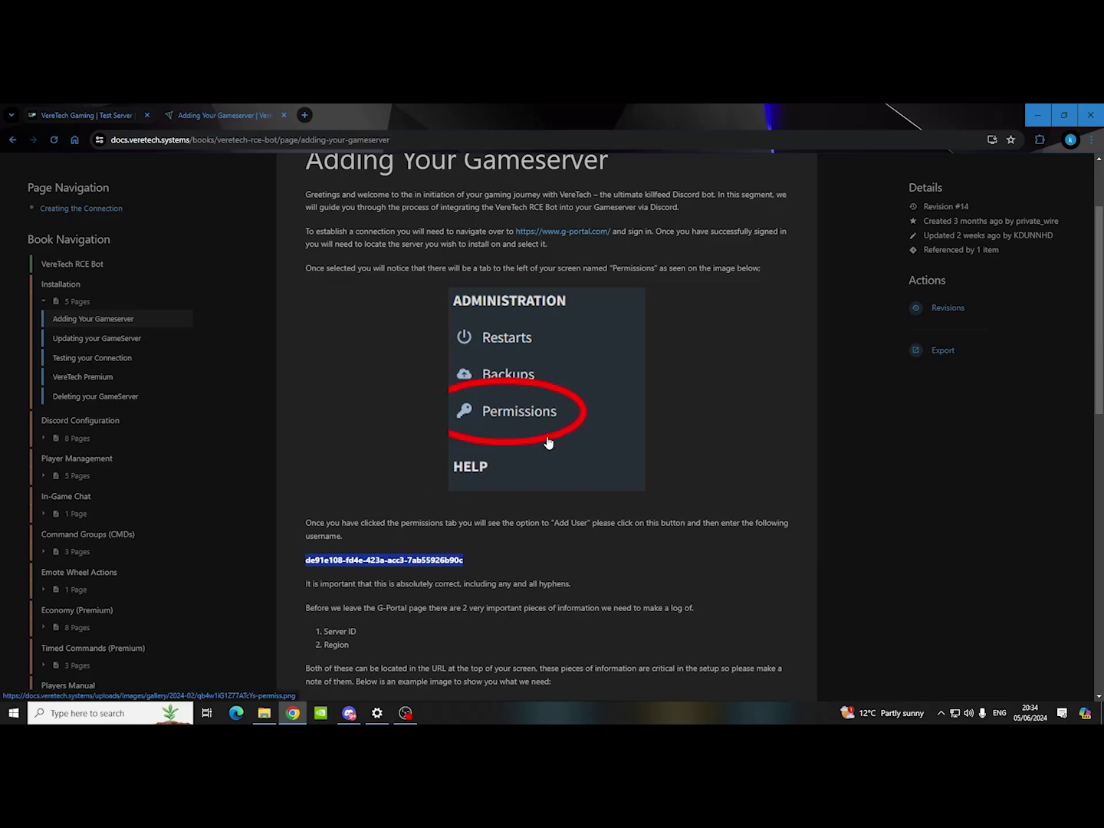
{"action": "left_click", "coordinate": [93, 113]}
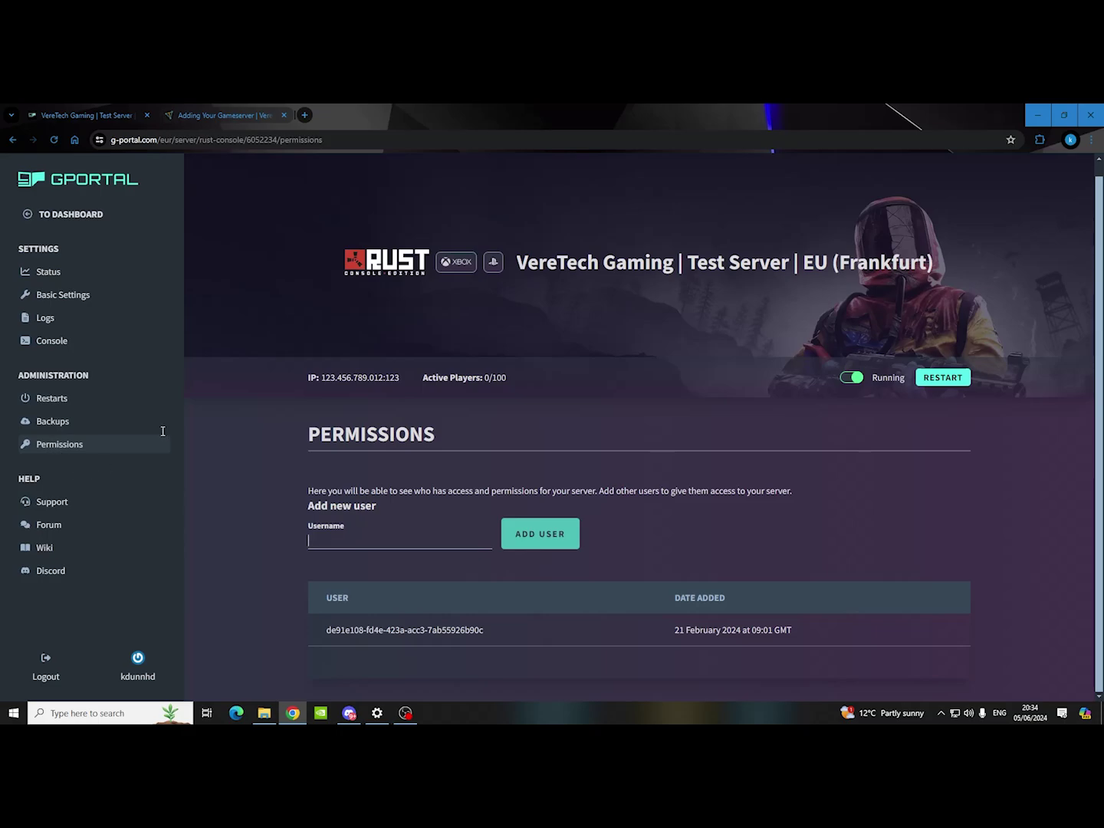
{"action": "key", "text": "ctrl+v"}
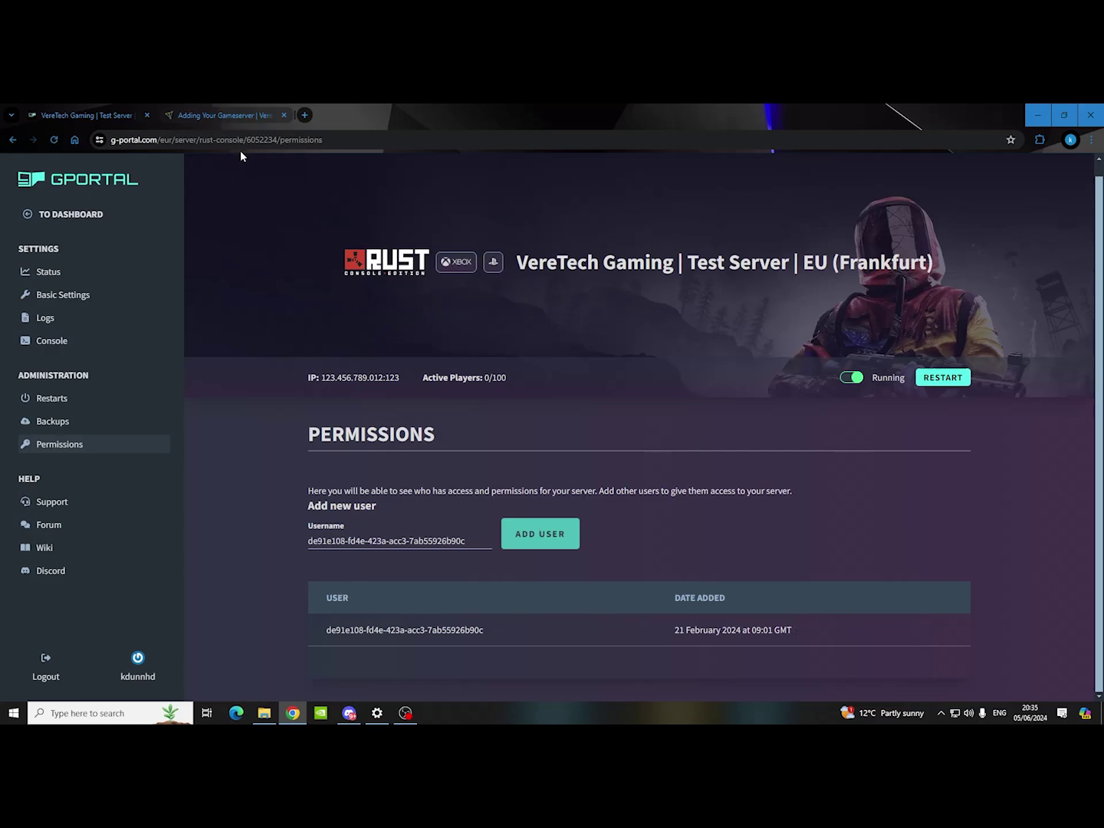
- Examine the server ID and the region code in the G-Portal server's web address
{"action": "left_click_drag", "start_coordinate": [246, 140], "coordinate": [279, 140]}
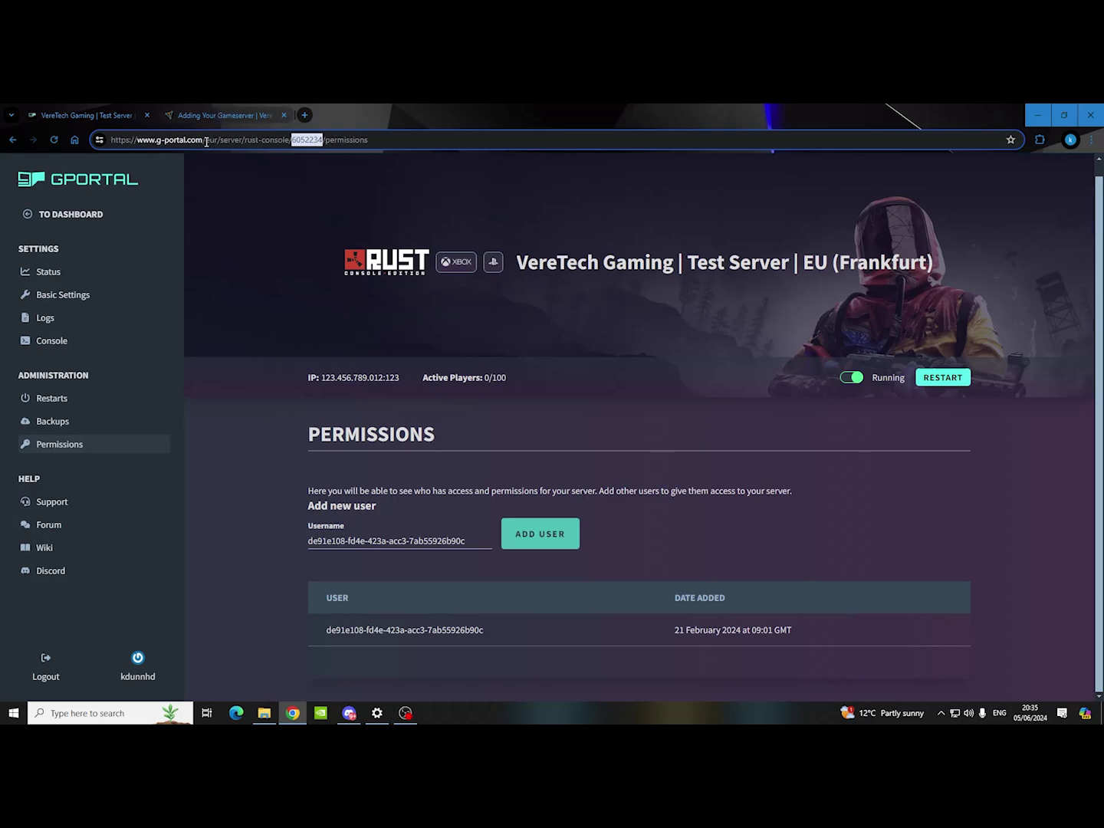
{"action": "left_click_drag", "start_coordinate": [207, 141], "coordinate": [217, 140]}
- Return to the Adding Your Gameserver guide and open its instant bot invite link
{"action": "left_click", "coordinate": [222, 116]}
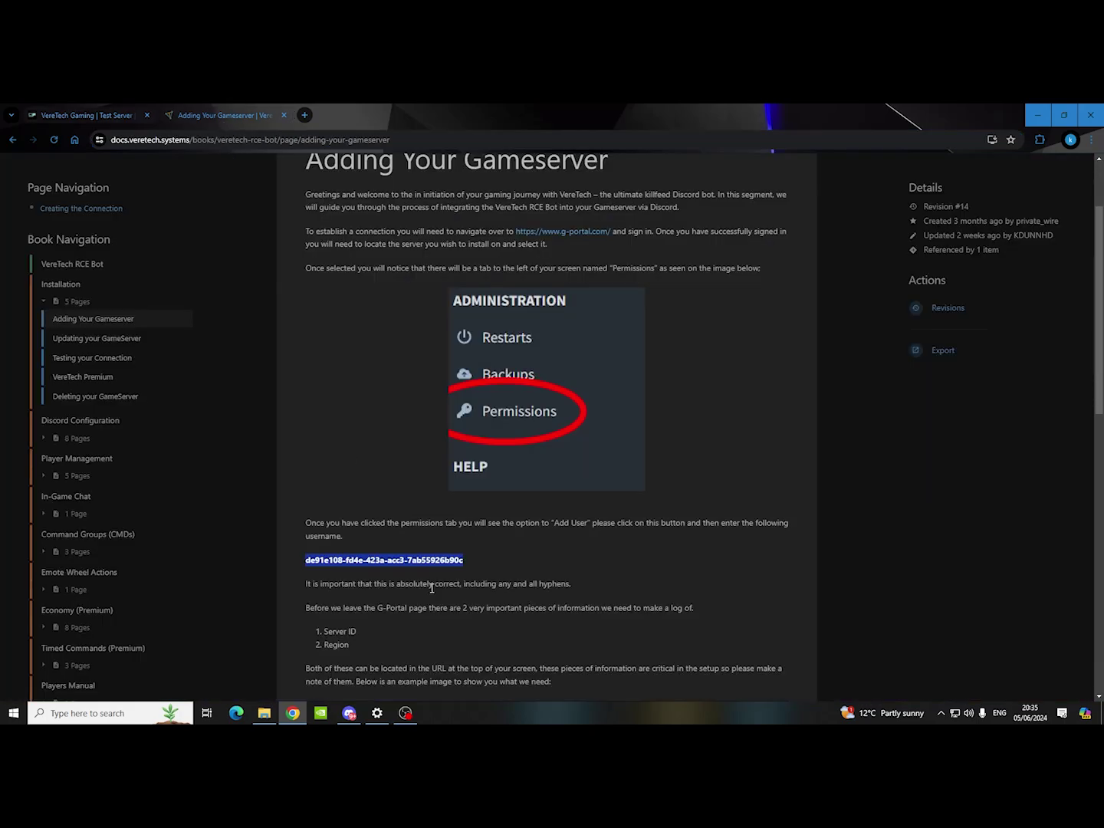
{"action": "left_click", "coordinate": [379, 465]}
{"action": "left_click", "coordinate": [420, 115]}
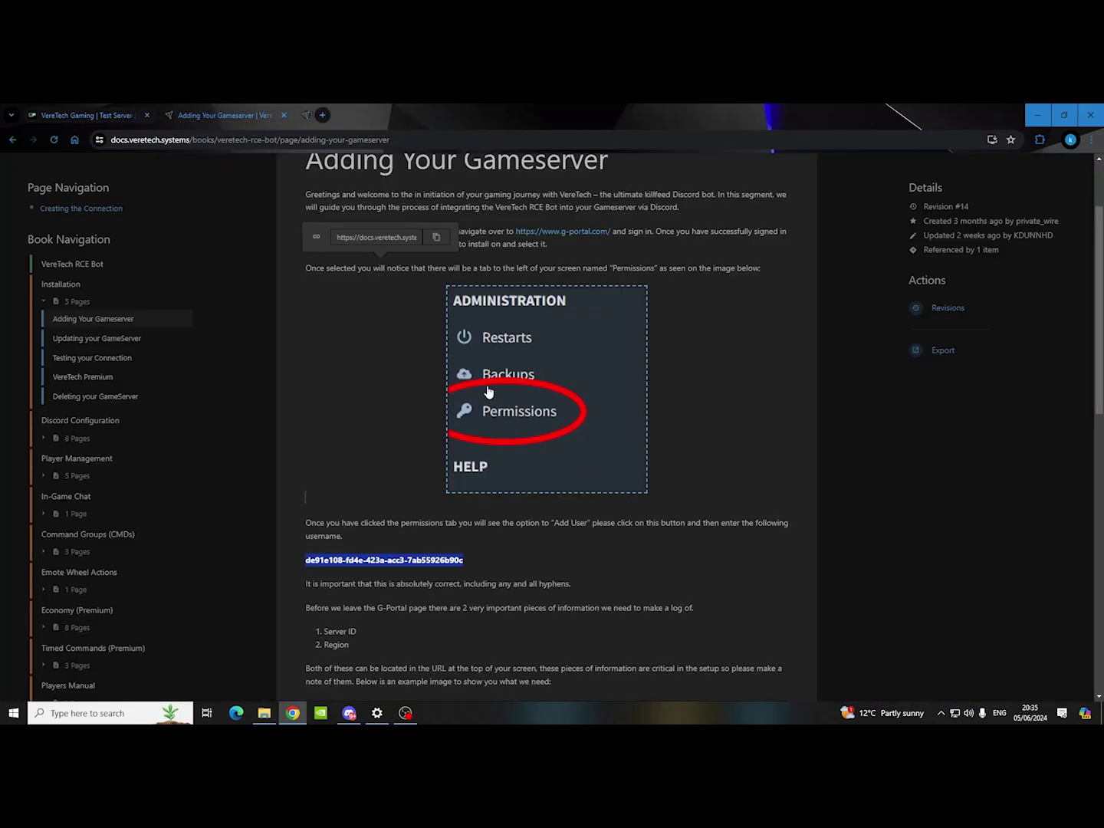
{"action": "scroll", "coordinate": [505, 438], "scroll_direction": "down", "scroll_amount": 5}
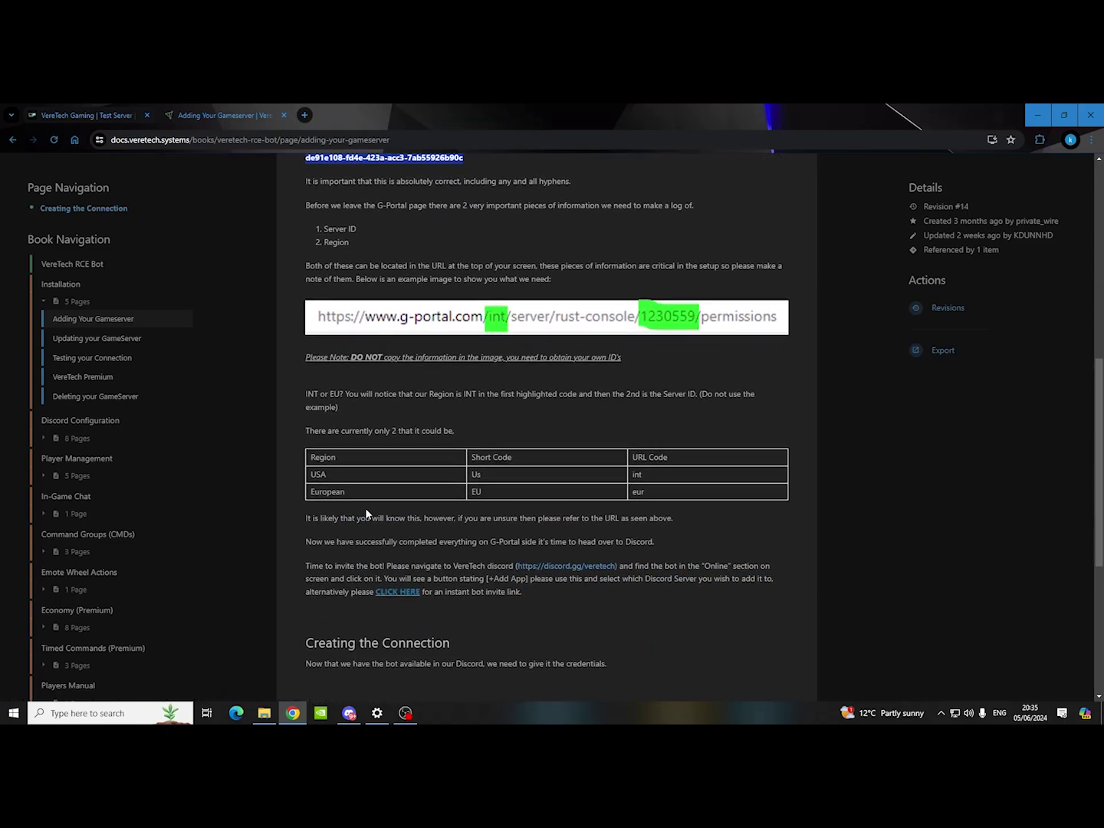
{"action": "scroll", "coordinate": [367, 505], "scroll_direction": "down", "scroll_amount": 2}
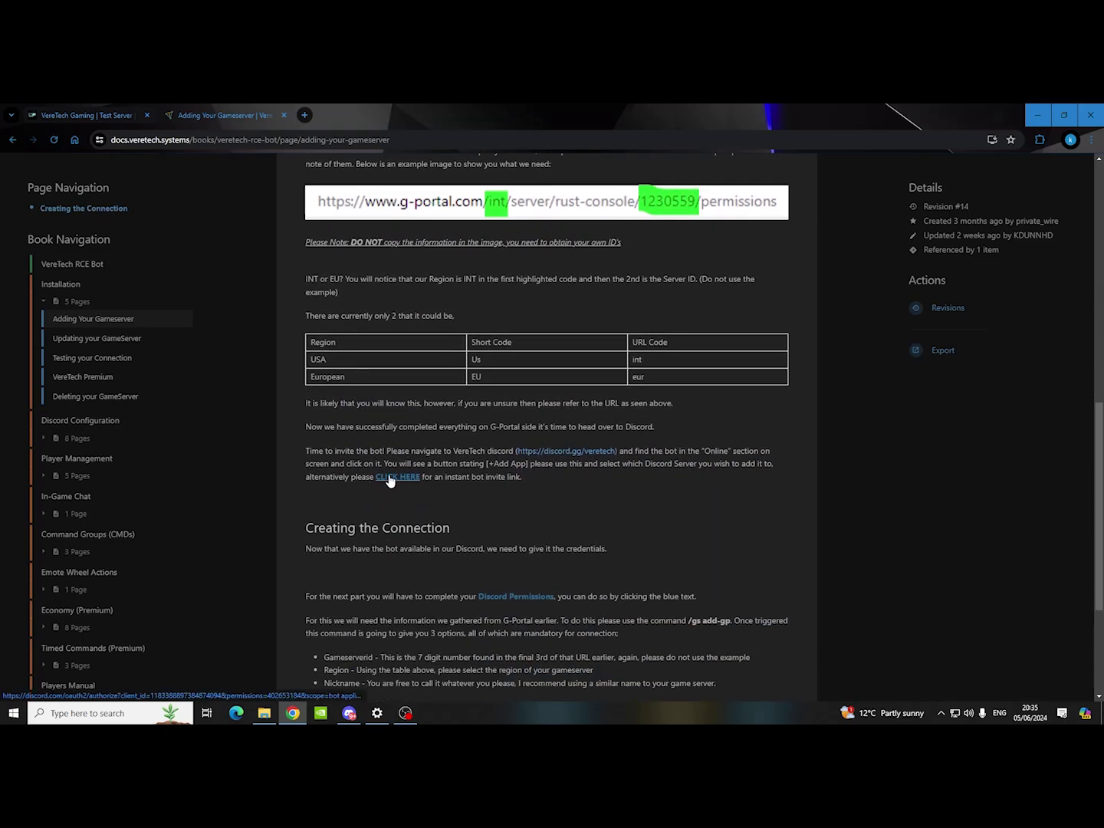
{"action": "left_click", "coordinate": [397, 479]}
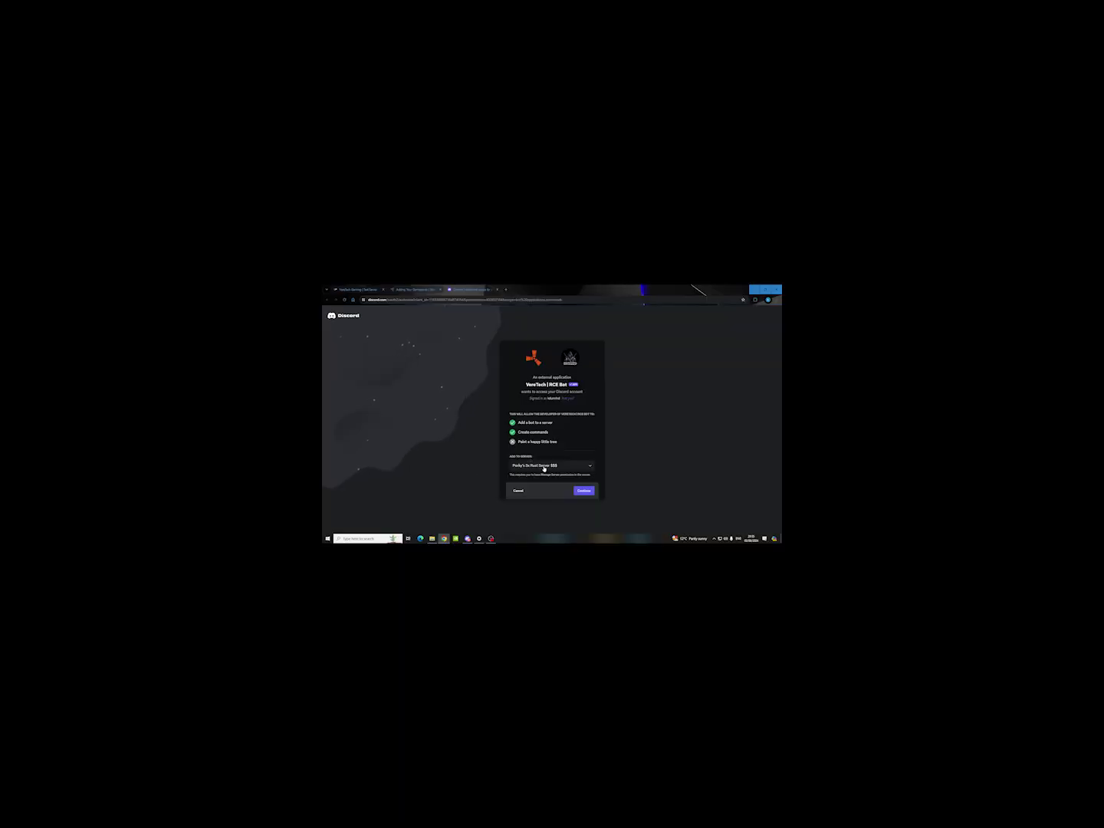
- Add VereTech | RCE Bot to the bot testing server and authorise it with Manage Roles and Manage Nicknames
{"action": "left_click", "coordinate": [544, 467]}
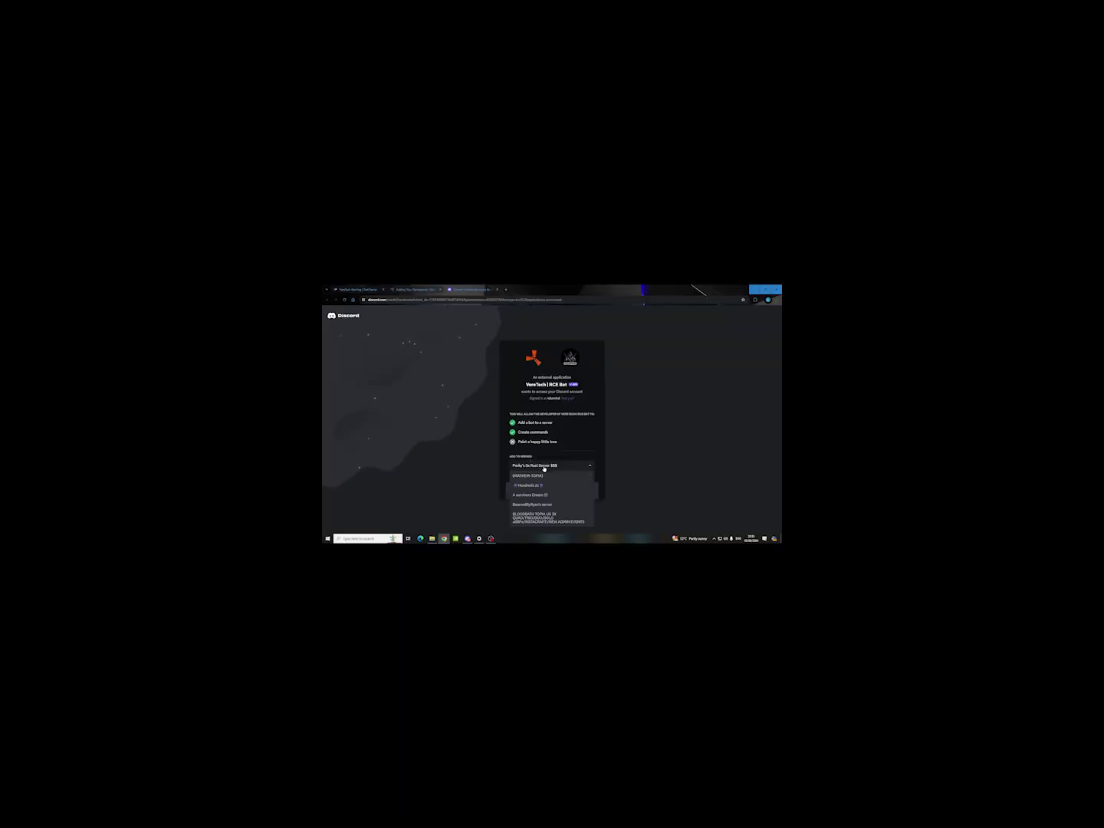
{"action": "left_click", "coordinate": [545, 490]}
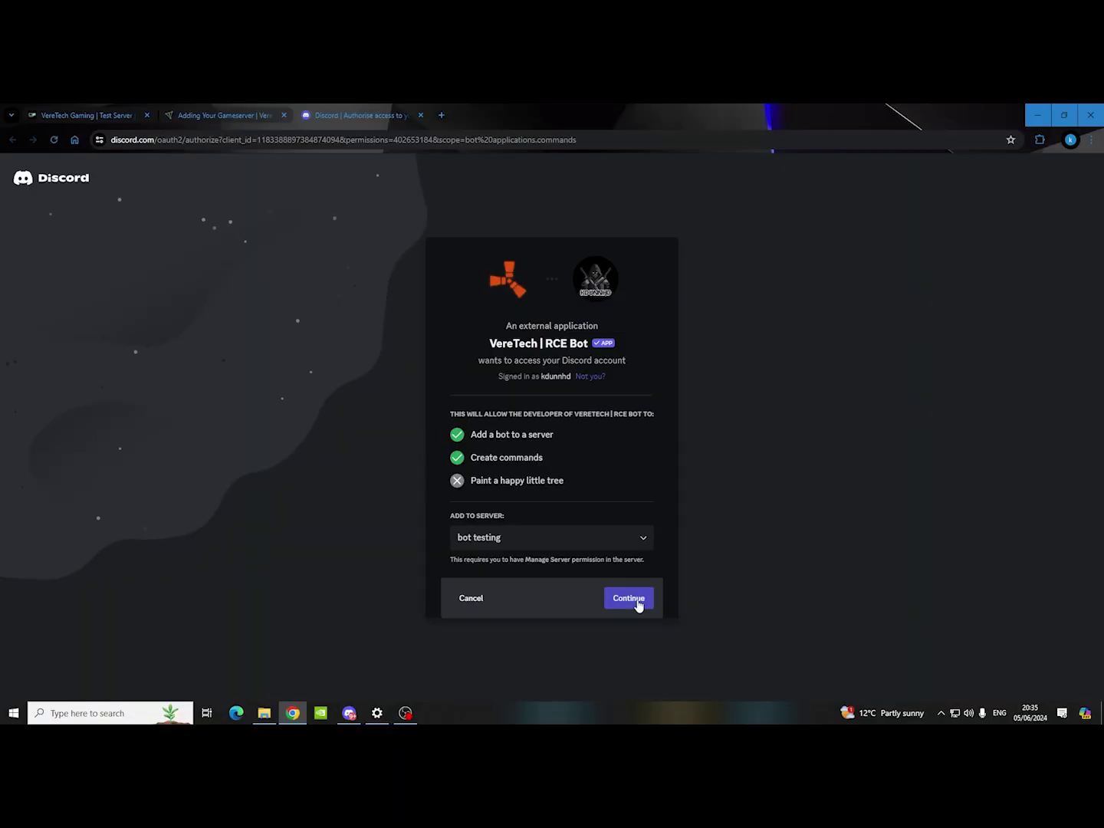
{"action": "left_click", "coordinate": [588, 493]}
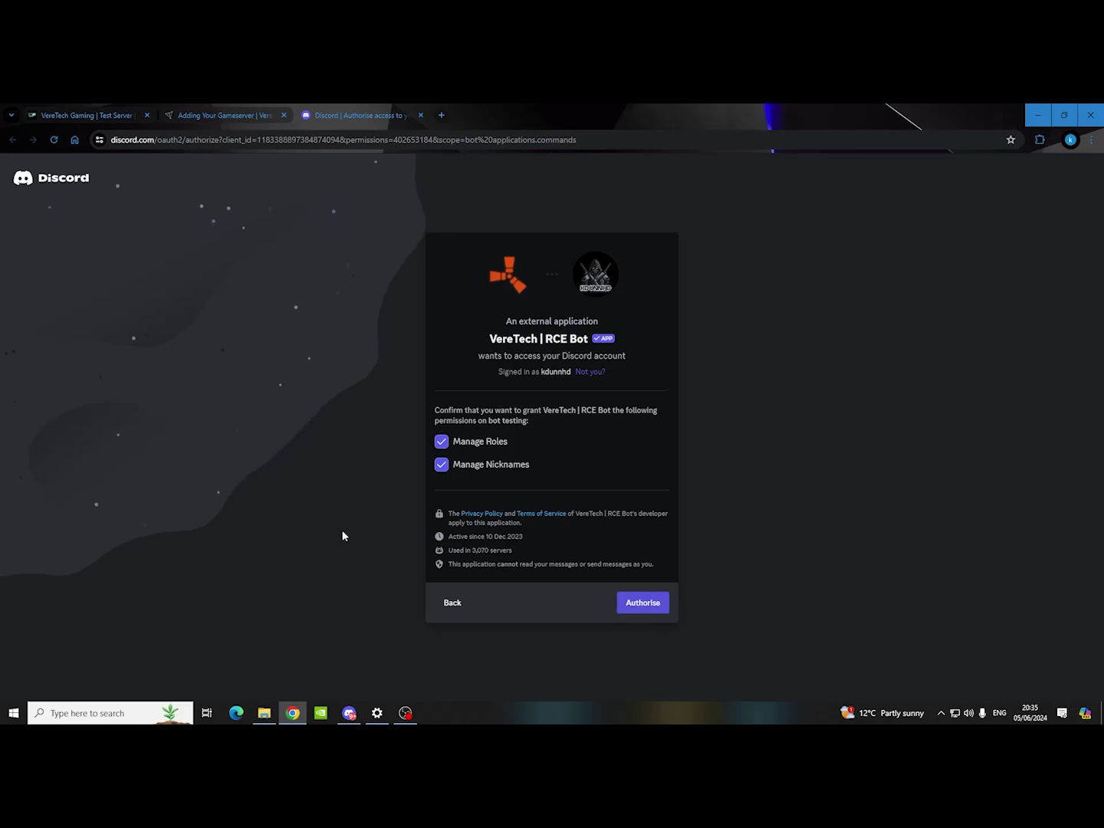
{"action": "left_click", "coordinate": [641, 604]}
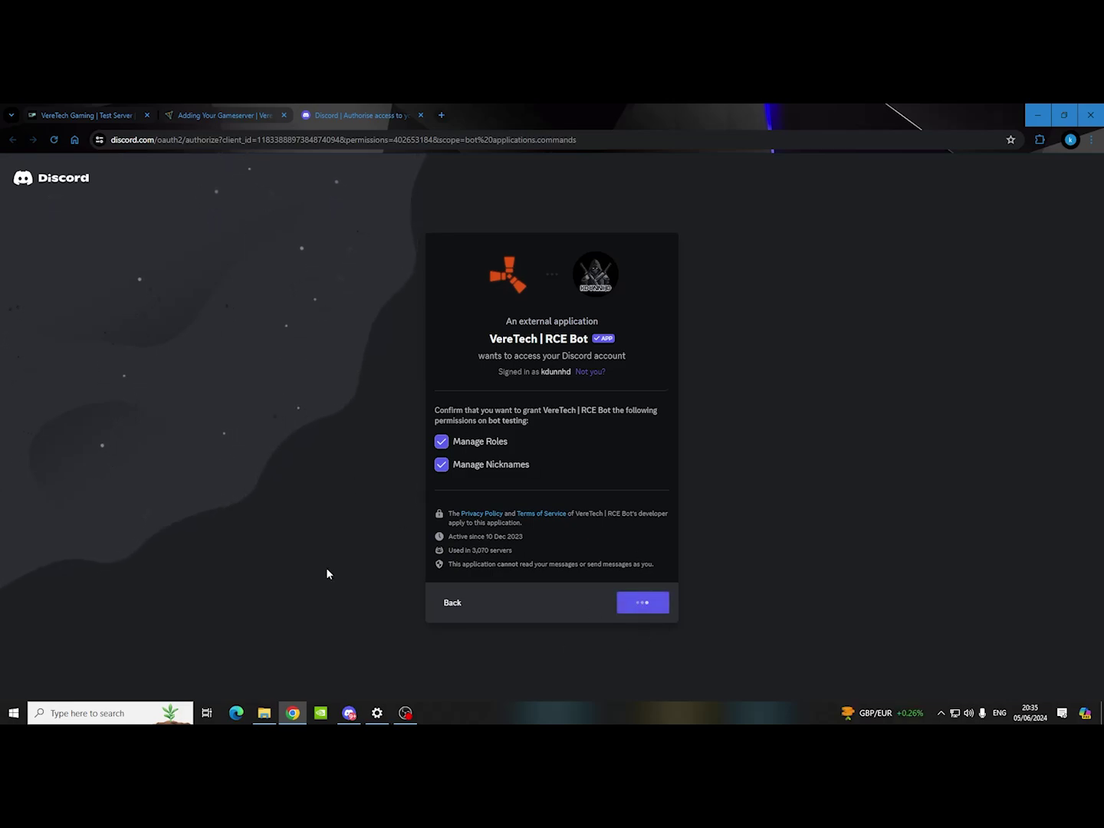
- Switch to Discord, move the VereTech | RCE Bot role above all other roles in the bot testing server's settings, and save the order
{"action": "left_click", "coordinate": [350, 713]}
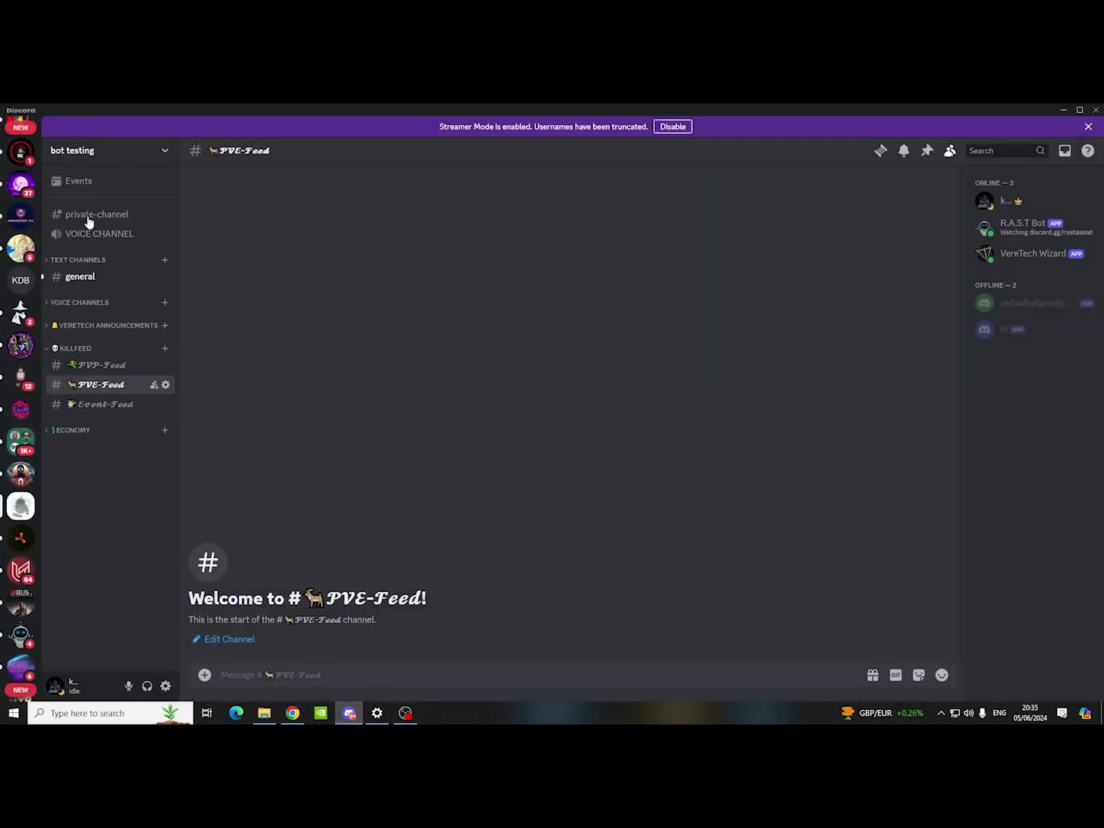
{"action": "left_click", "coordinate": [141, 215]}
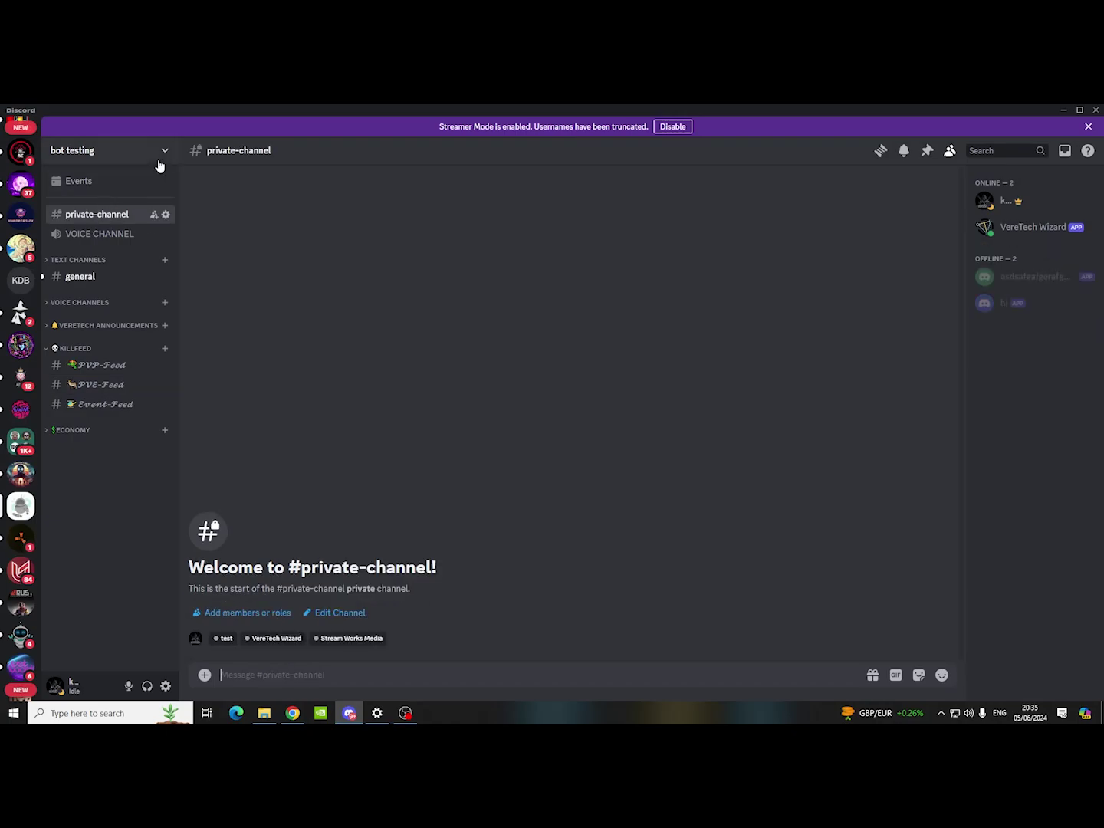
{"action": "left_click", "coordinate": [157, 163]}
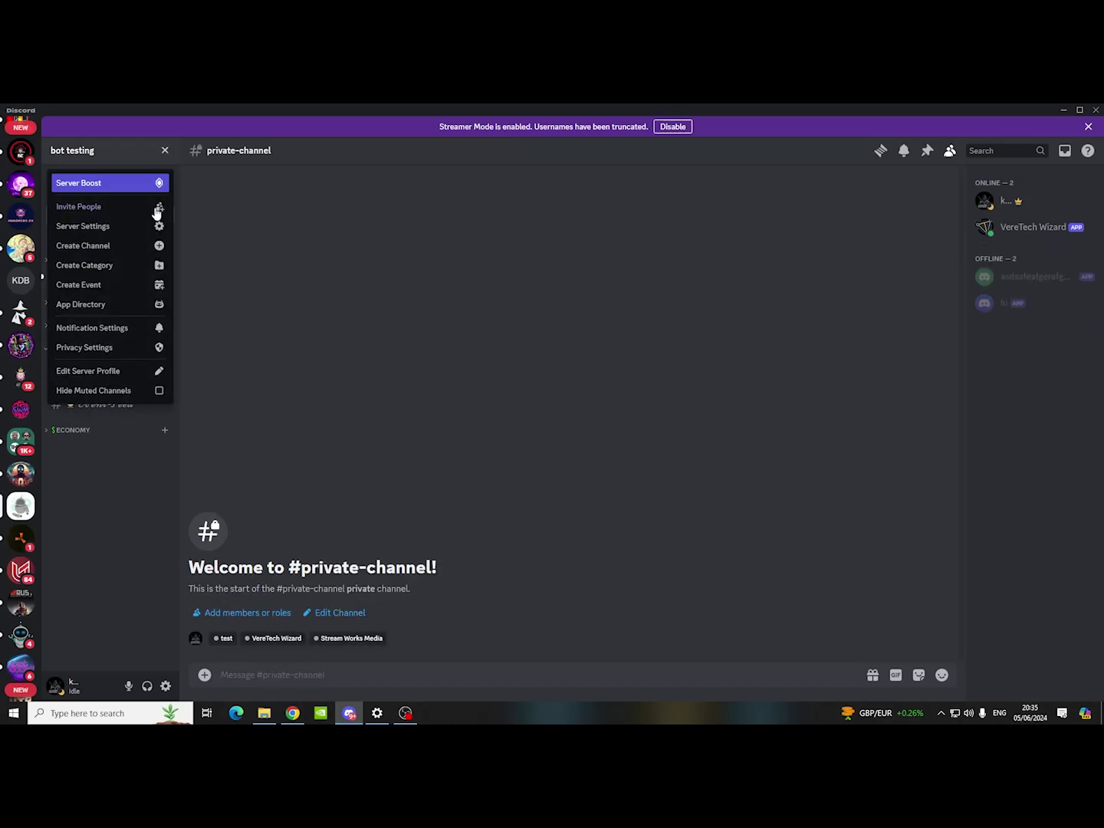
{"action": "left_click", "coordinate": [120, 227]}
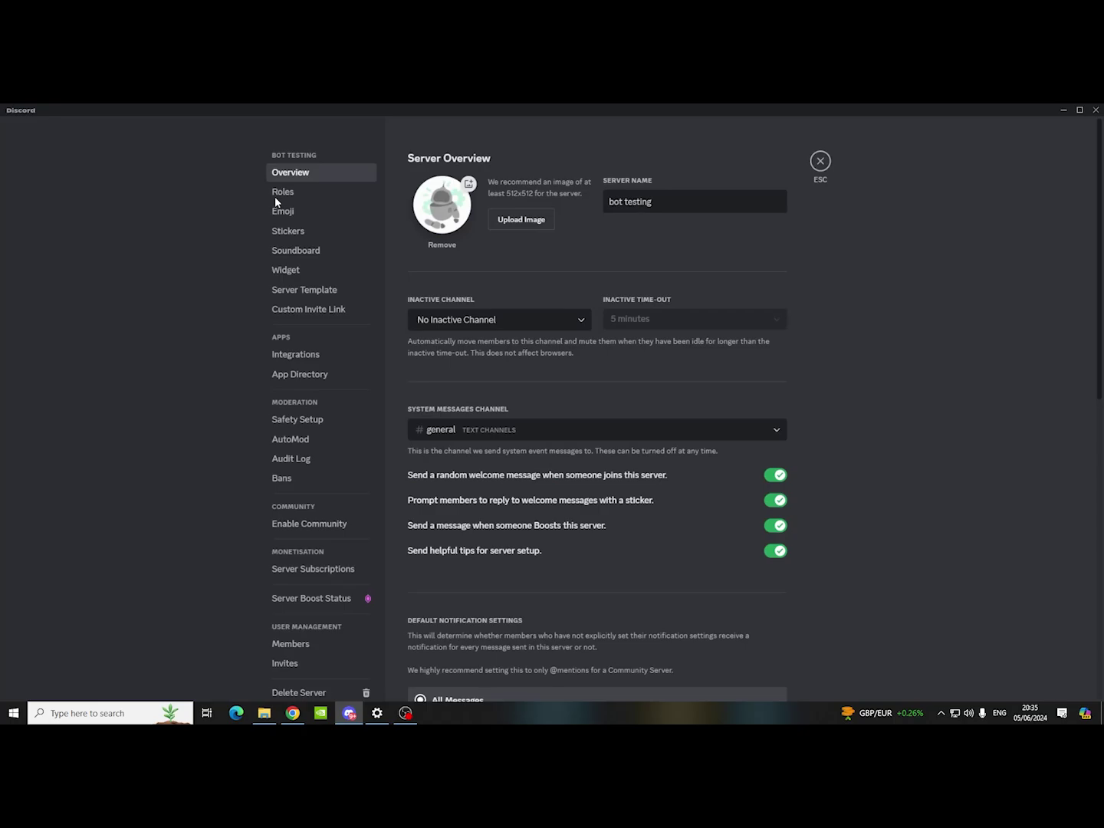
{"action": "left_click", "coordinate": [278, 196]}
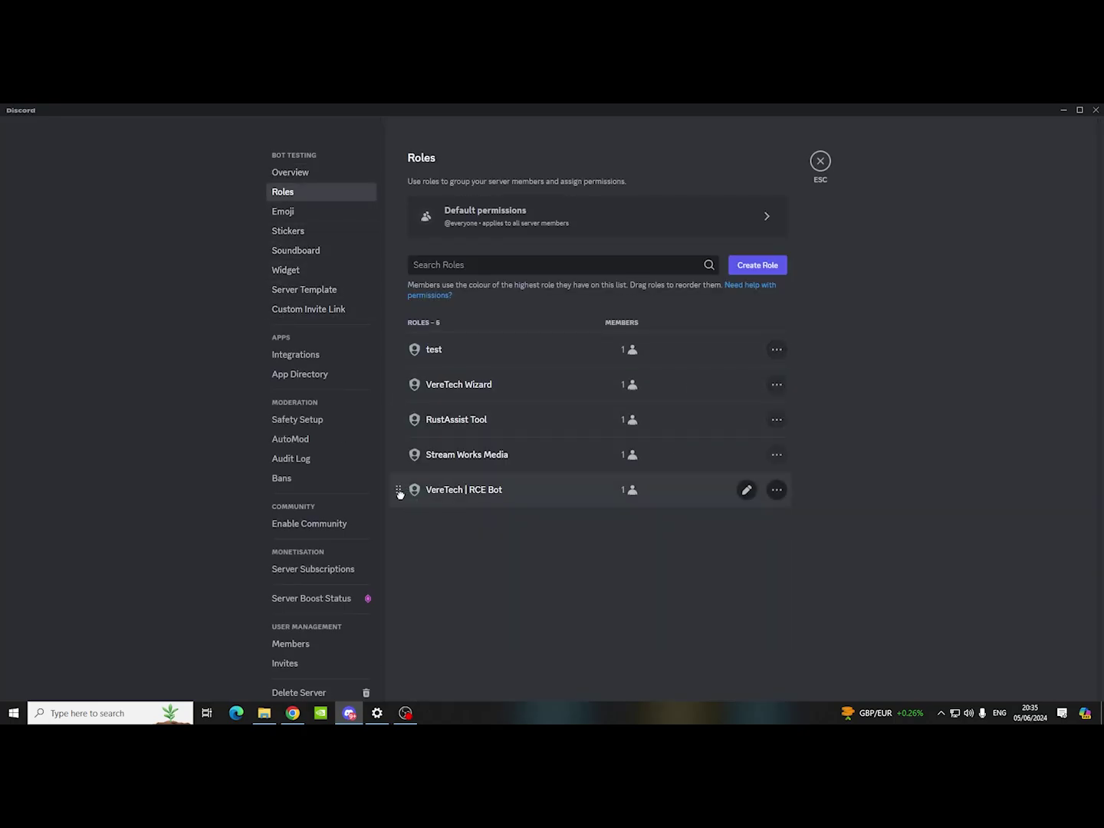
{"action": "left_click_drag", "start_coordinate": [399, 492], "coordinate": [395, 361]}
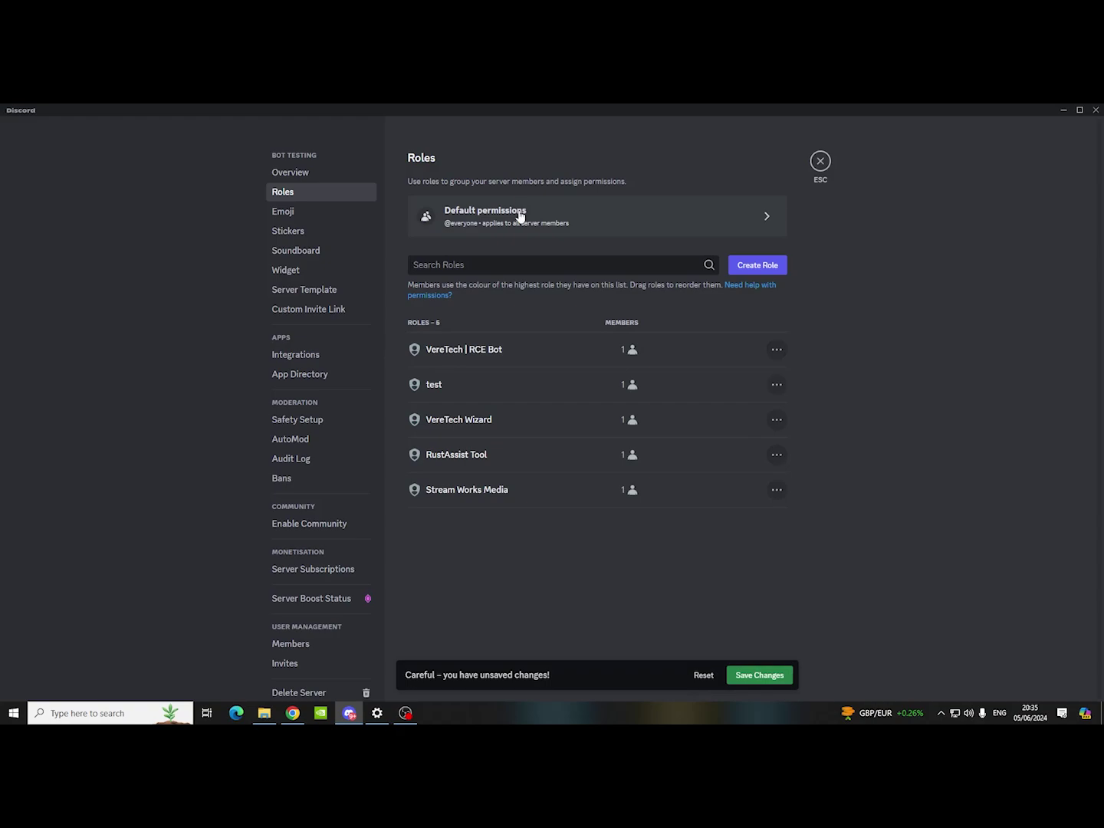
{"action": "left_click", "coordinate": [762, 675]}
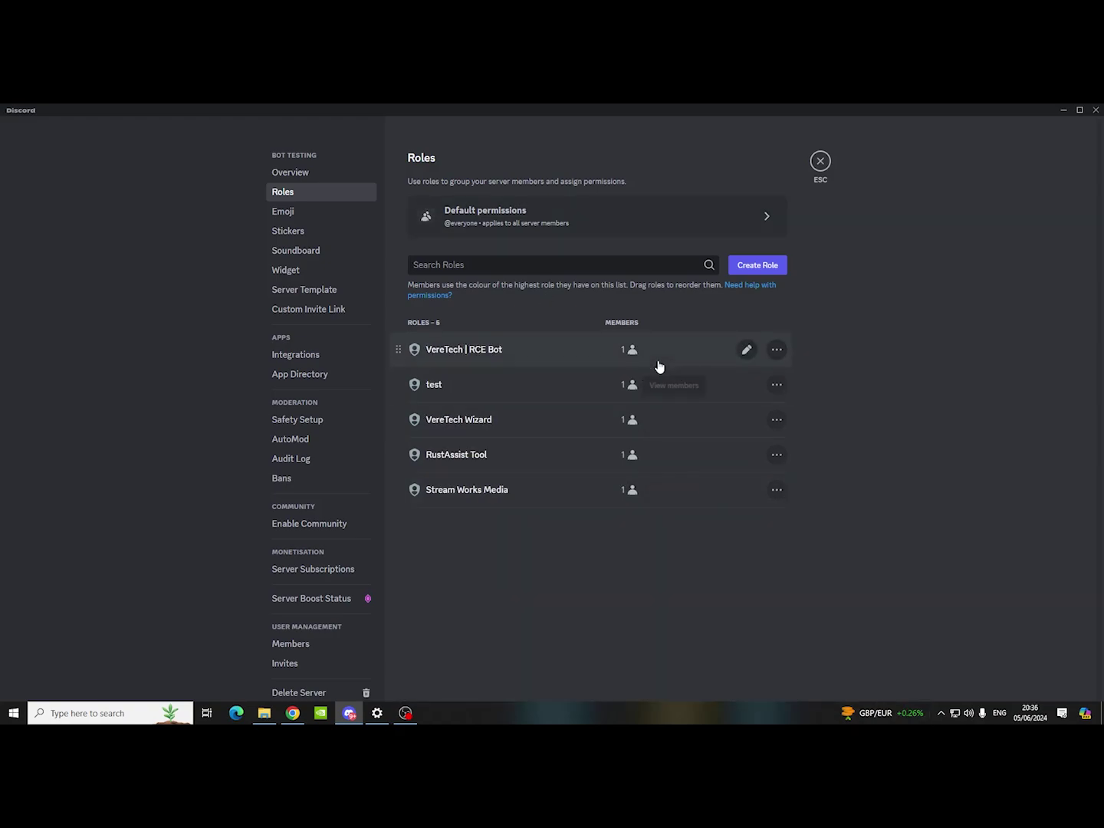
- Enable View Channels, Manage Channels and Manage Webhooks in the VereTech | RCE Bot role's permissions
{"action": "left_click", "coordinate": [747, 351]}
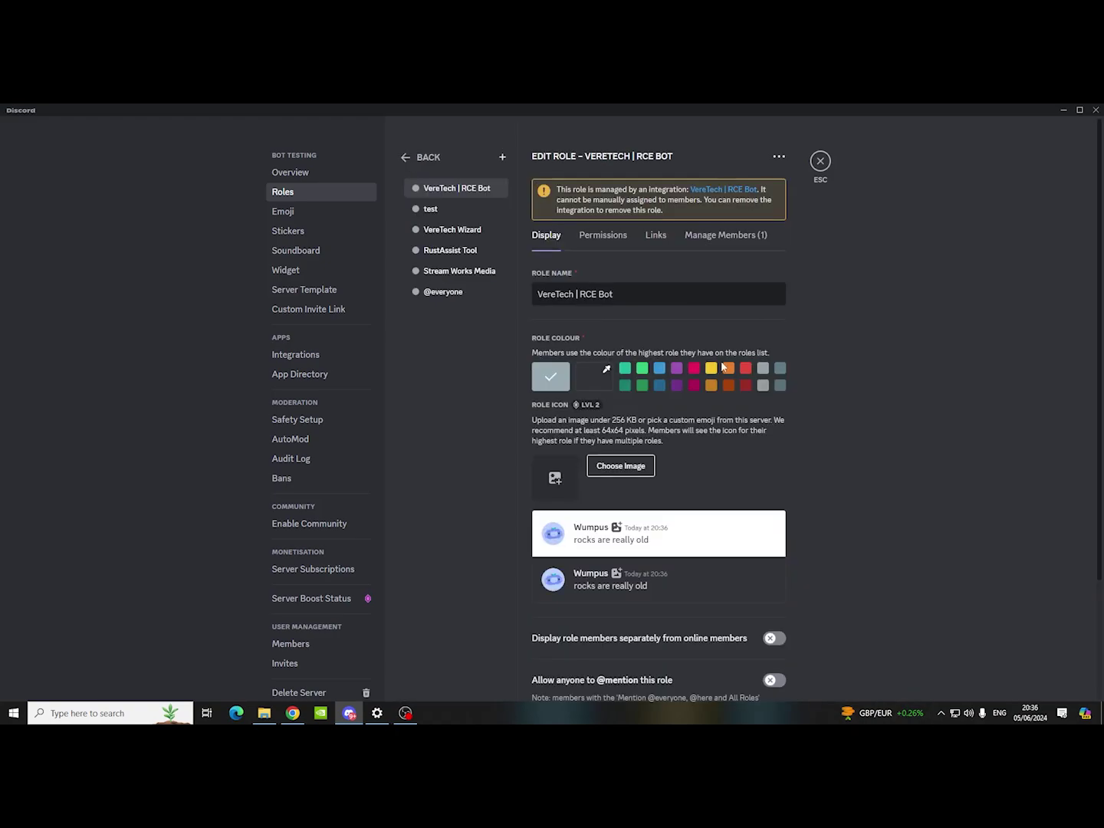
{"action": "left_click", "coordinate": [609, 245]}
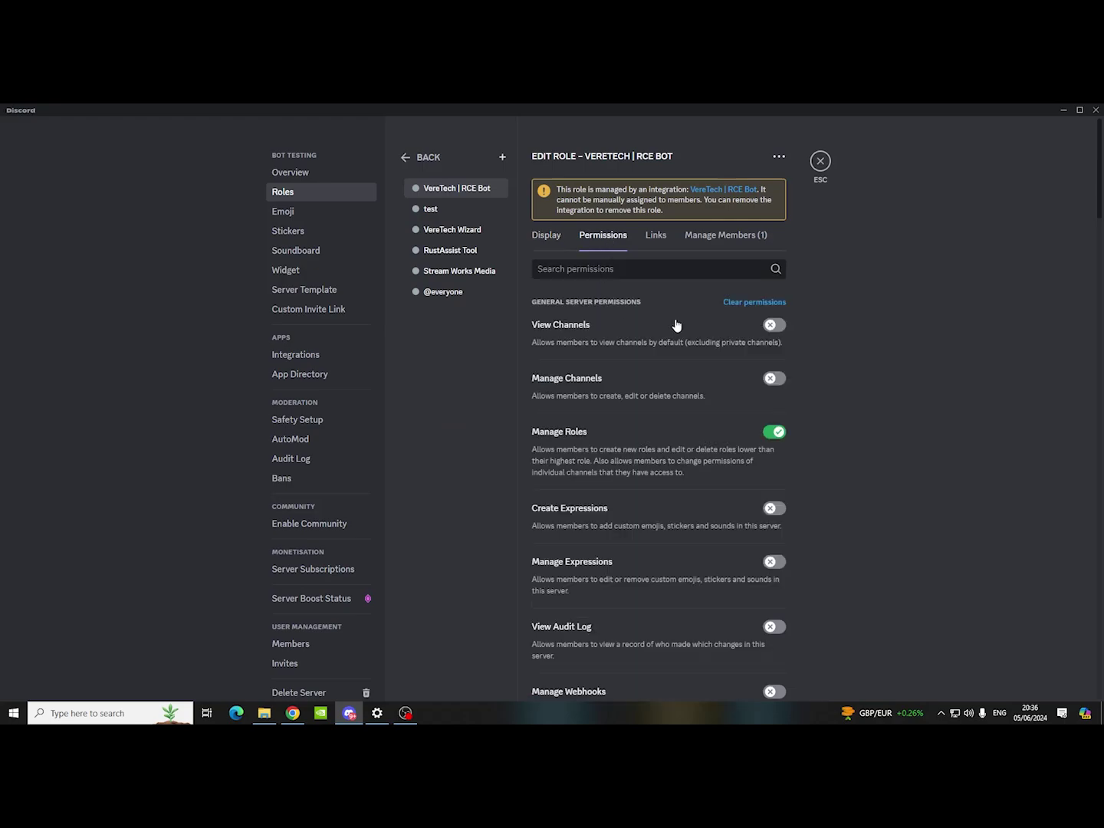
{"action": "scroll", "coordinate": [632, 416], "scroll_direction": "down", "scroll_amount": 1}
{"action": "scroll", "coordinate": [630, 416], "scroll_direction": "up", "scroll_amount": 1}
{"action": "left_click", "coordinate": [772, 324]}
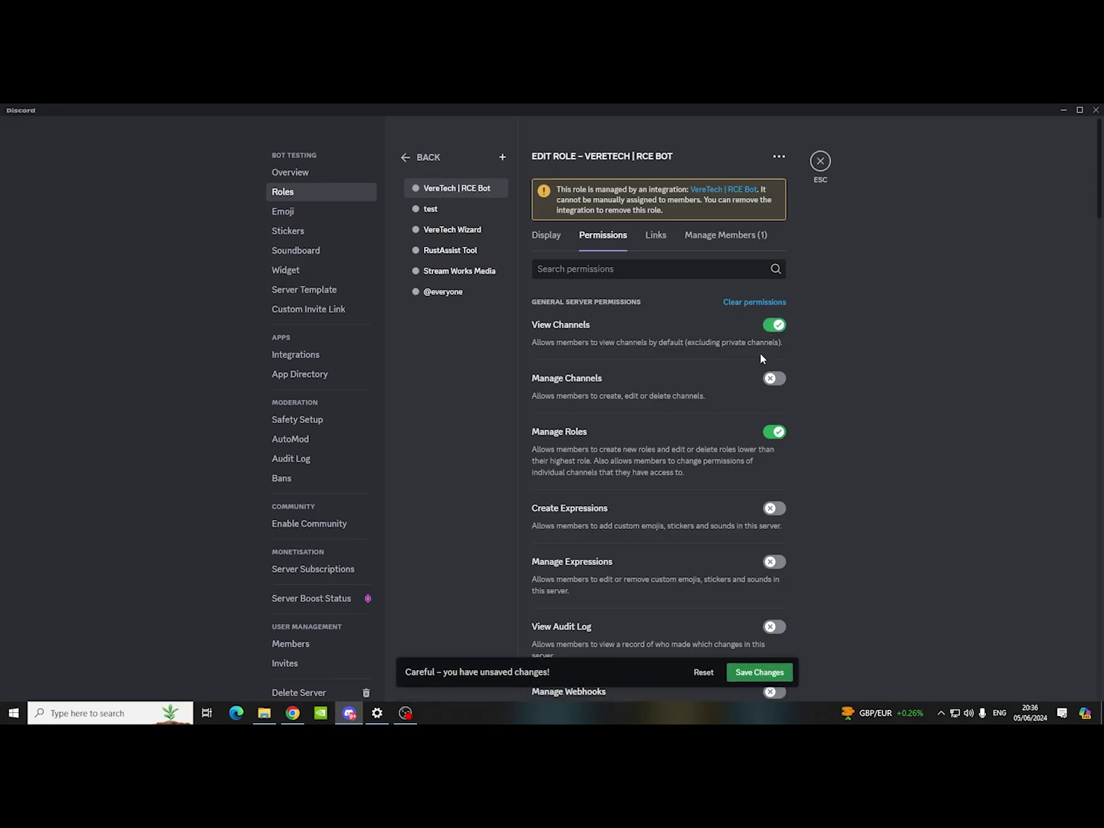
{"action": "left_click", "coordinate": [773, 378]}
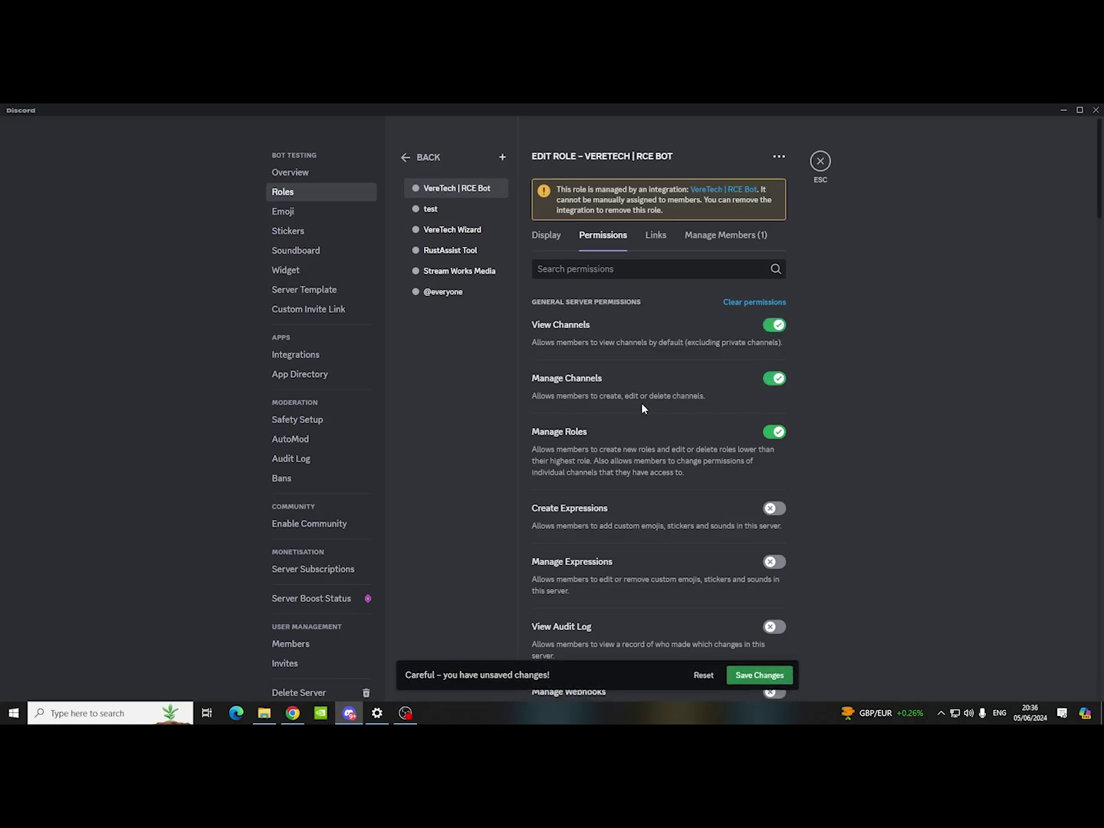
{"action": "scroll", "coordinate": [647, 421], "scroll_direction": "down", "scroll_amount": 1}
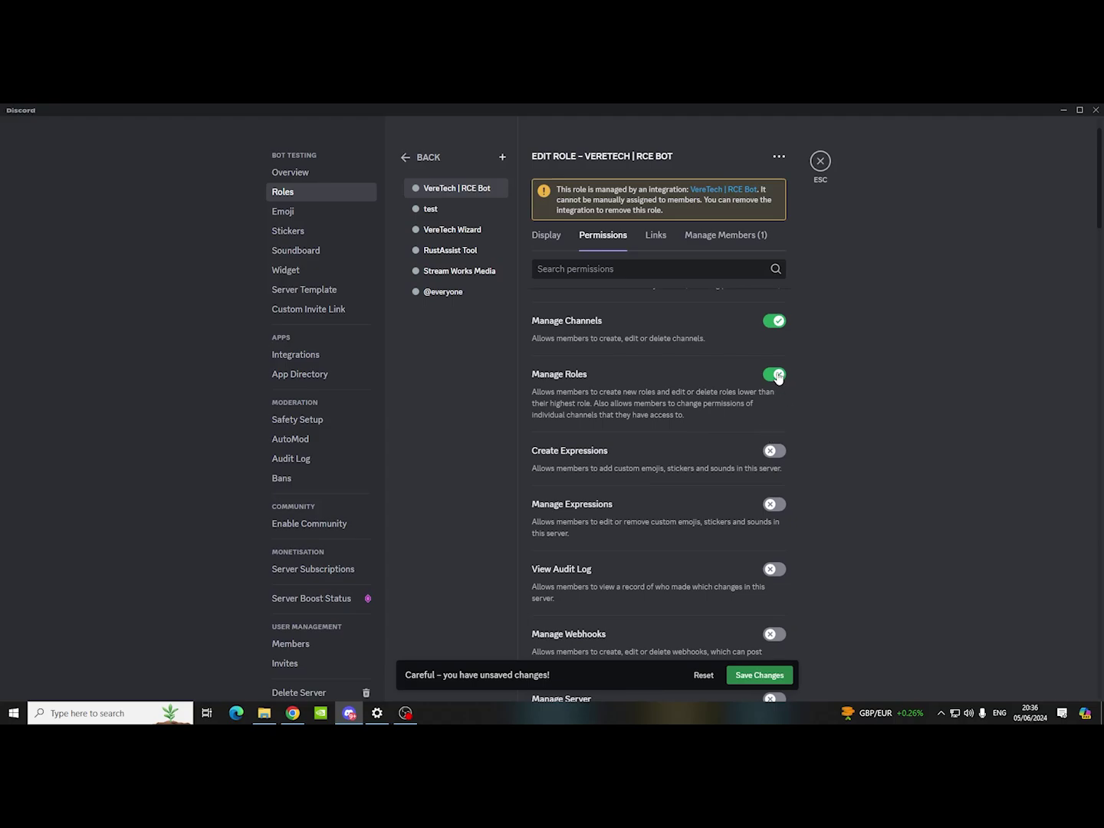
{"action": "scroll", "coordinate": [776, 377], "scroll_direction": "down", "scroll_amount": 2}
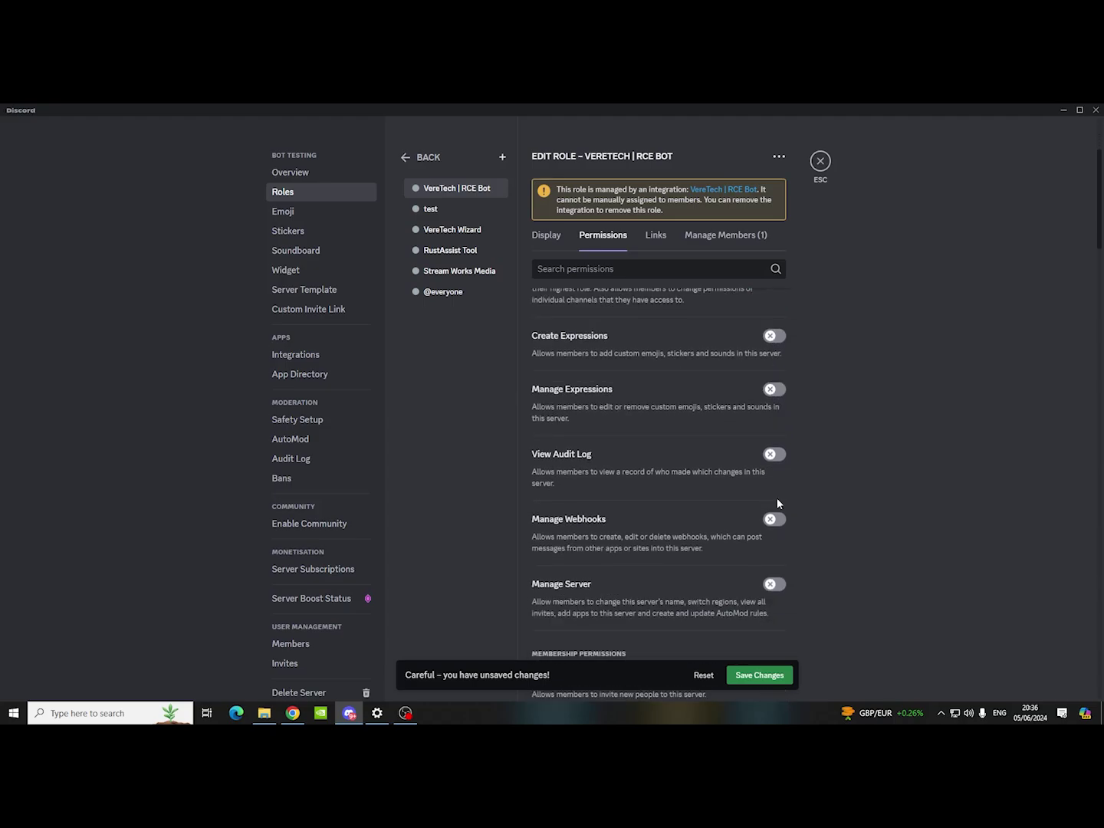
{"action": "left_click", "coordinate": [774, 518]}
{"action": "scroll", "coordinate": [681, 434], "scroll_direction": "down", "scroll_amount": 1}
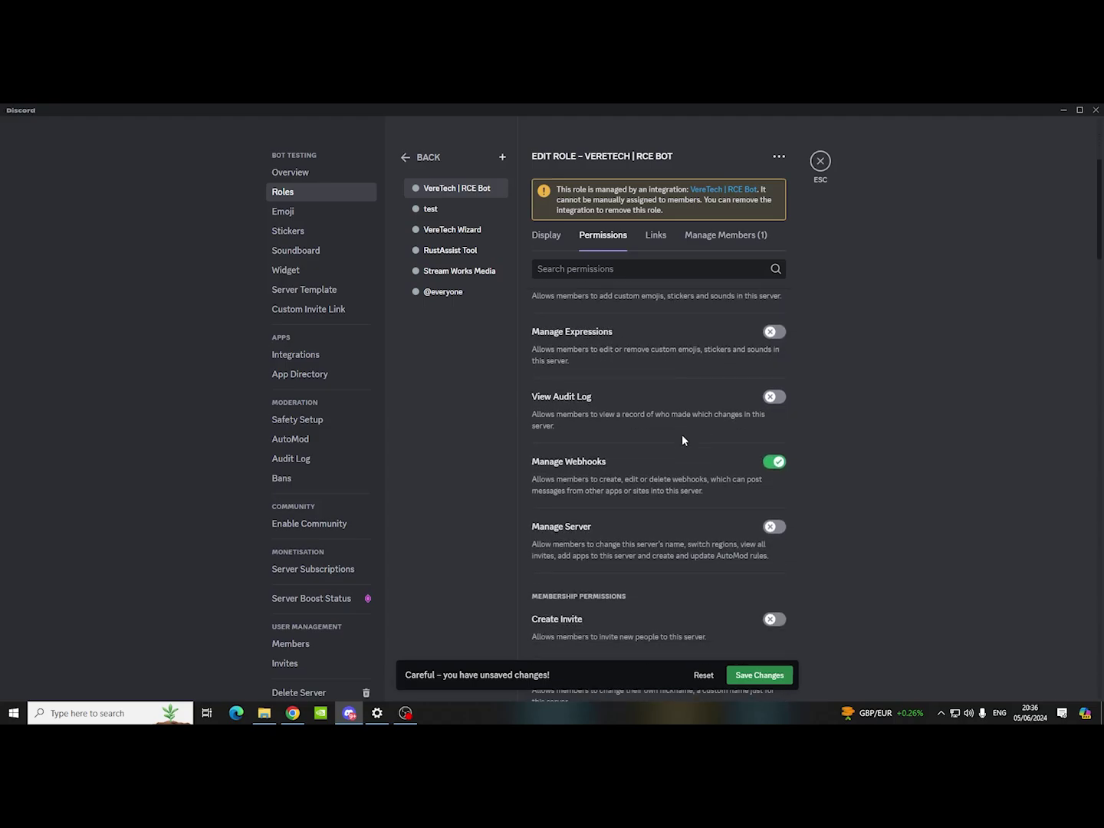
- Enable Send Messages, Send Messages in Threads, Embed Links and Attach Files for the VereTech | RCE Bot role
{"action": "scroll", "coordinate": [682, 433], "scroll_direction": "down", "scroll_amount": 3}
{"action": "scroll", "coordinate": [787, 457], "scroll_direction": "down", "scroll_amount": 2}
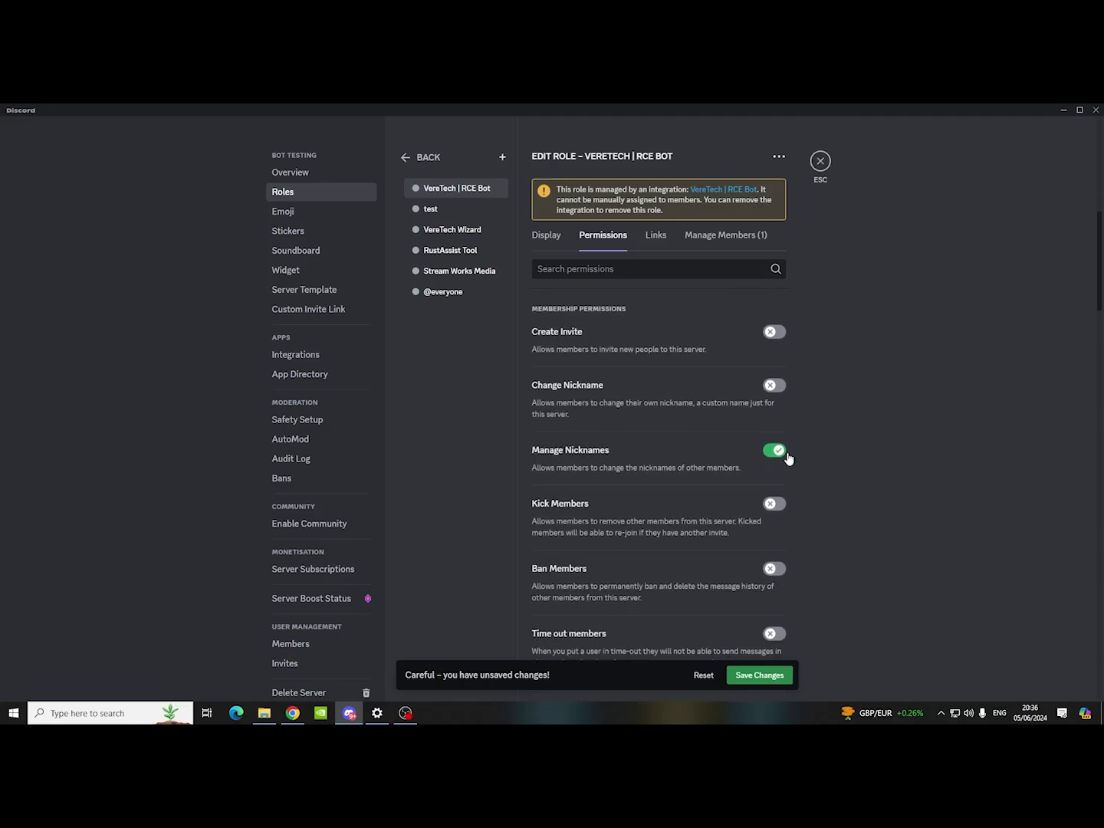
{"action": "scroll", "coordinate": [670, 448], "scroll_direction": "down", "scroll_amount": 5}
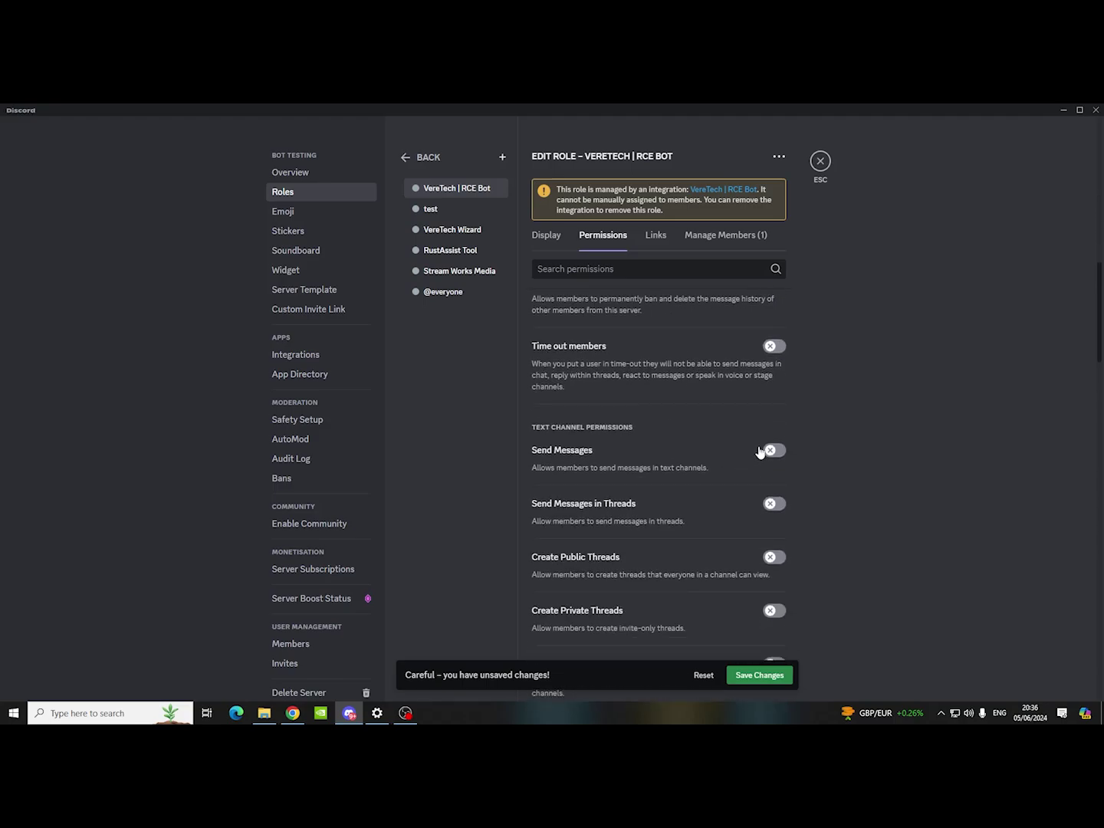
{"action": "left_click", "coordinate": [772, 450]}
{"action": "left_click", "coordinate": [773, 504]}
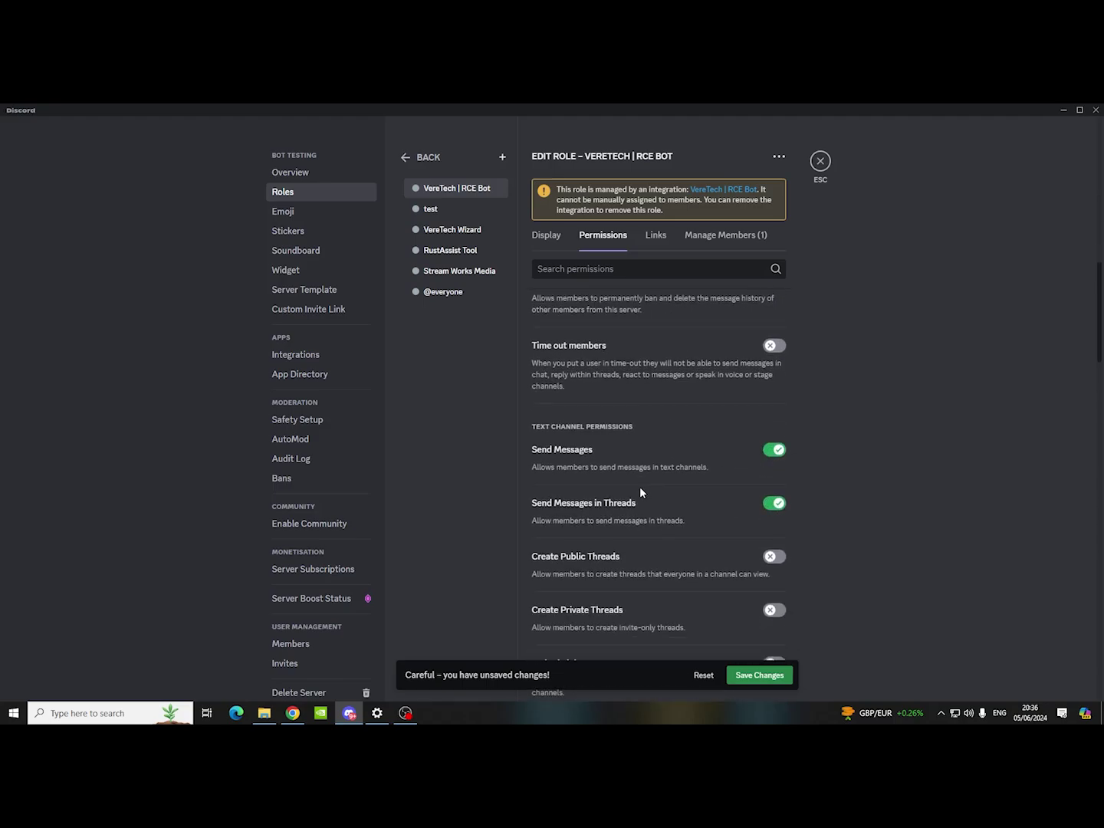
{"action": "scroll", "coordinate": [640, 486], "scroll_direction": "down", "scroll_amount": 4}
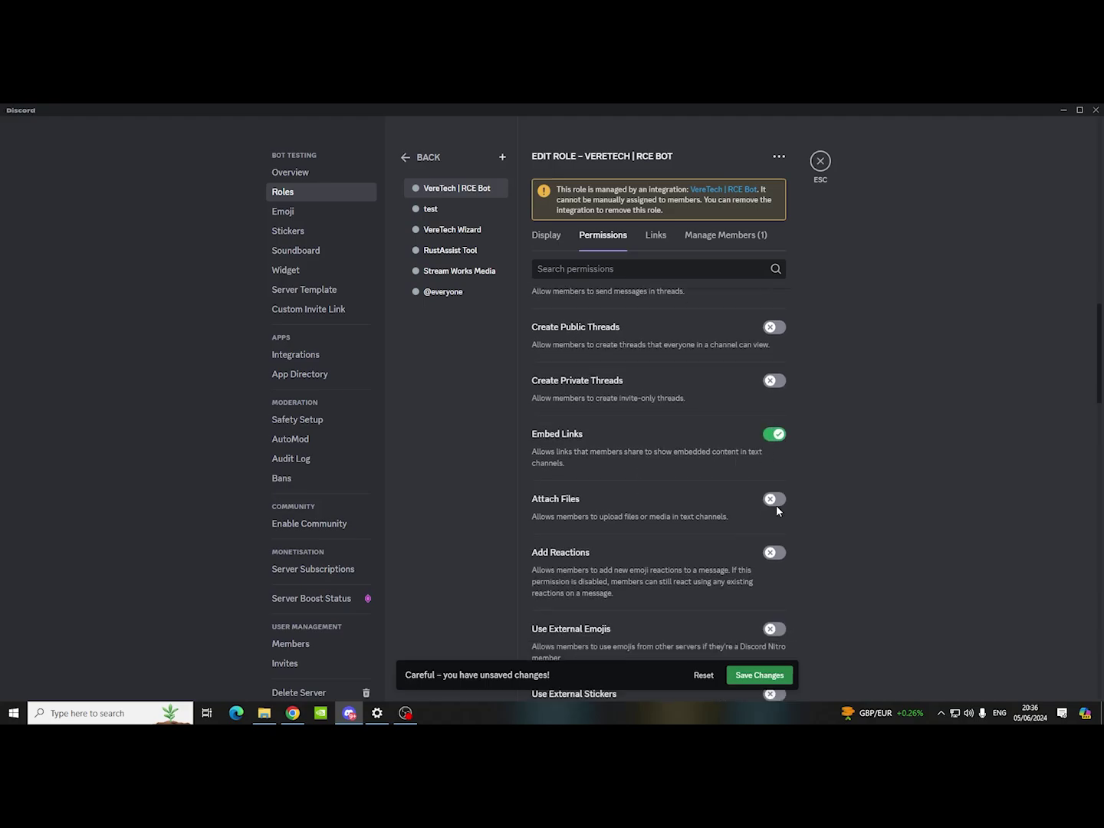
{"action": "left_click", "coordinate": [773, 499]}
{"action": "scroll", "coordinate": [672, 485], "scroll_direction": "down", "scroll_amount": 4}
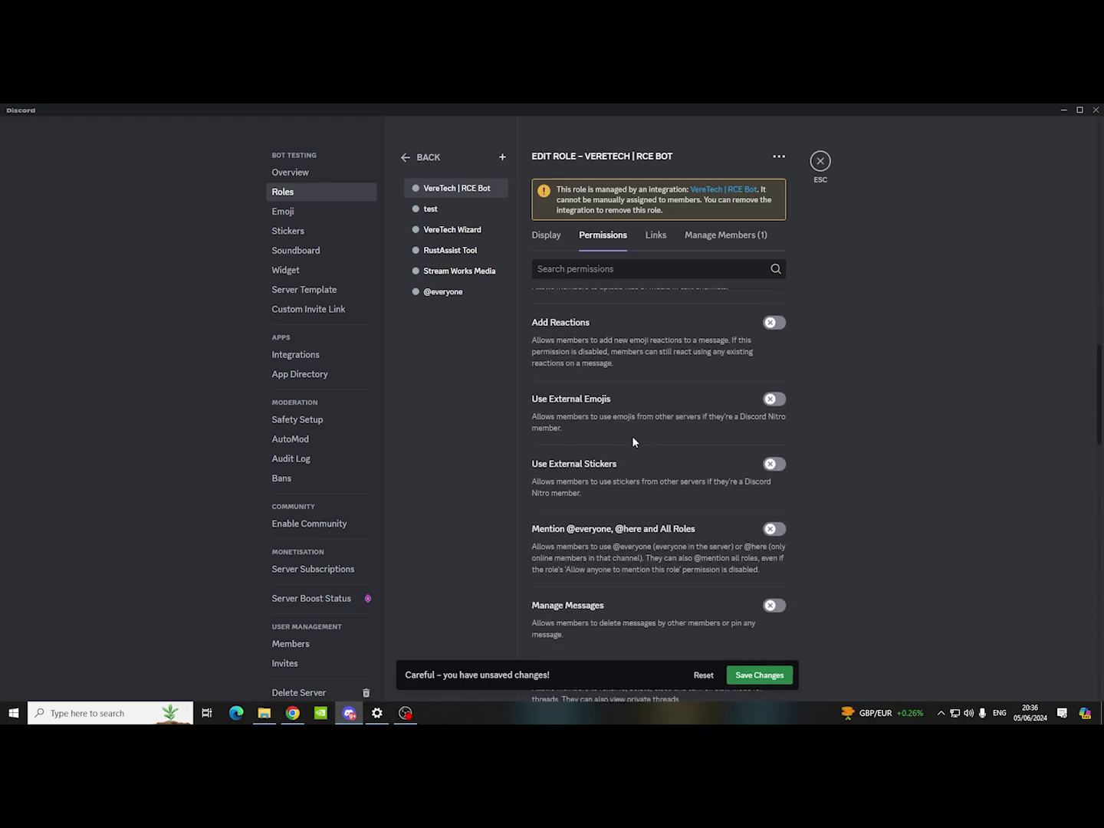
{"action": "scroll", "coordinate": [651, 436], "scroll_direction": "down", "scroll_amount": 2}
{"action": "left_click", "coordinate": [773, 413]}
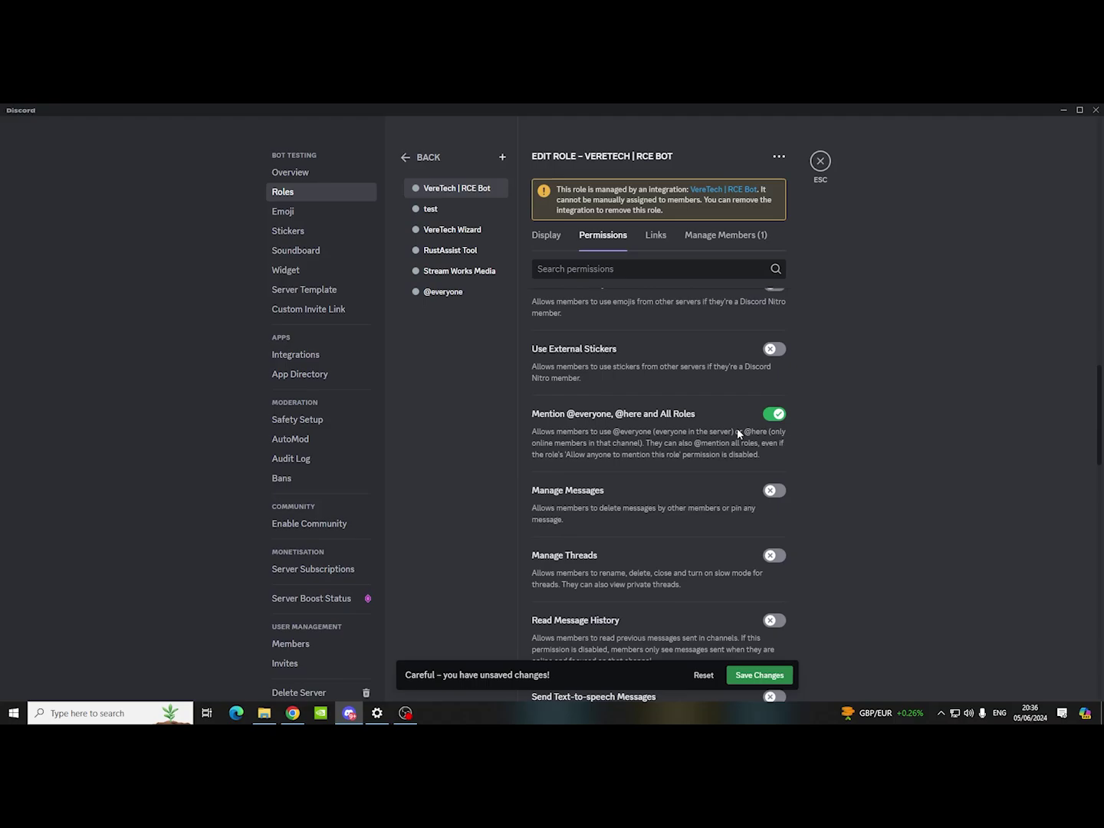
{"action": "scroll", "coordinate": [703, 423], "scroll_direction": "down", "scroll_amount": 3}
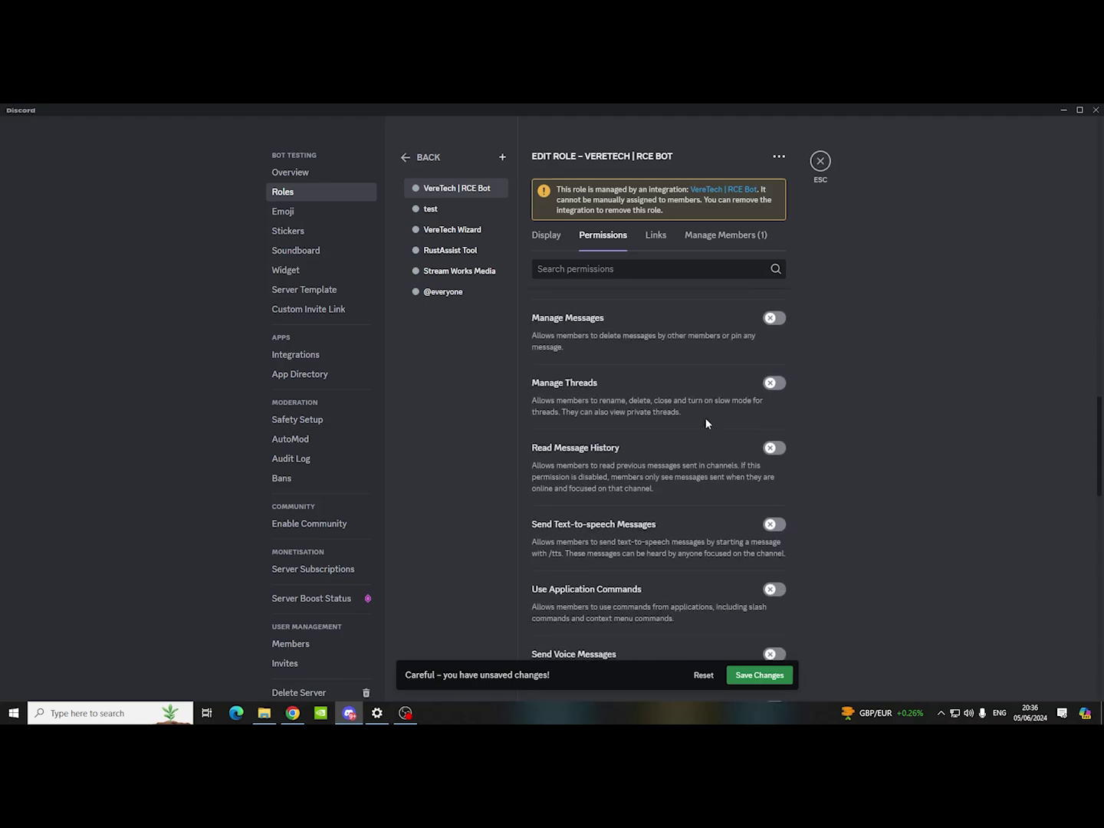
{"action": "left_click", "coordinate": [773, 447]}
{"action": "scroll", "coordinate": [687, 453], "scroll_direction": "down", "scroll_amount": 2}
{"action": "left_click", "coordinate": [773, 476]}
- Enable Connect and Set Voice Channel Status for the bot role, save the permission changes and leave the server settings
{"action": "scroll", "coordinate": [736, 475], "scroll_direction": "down", "scroll_amount": 5}
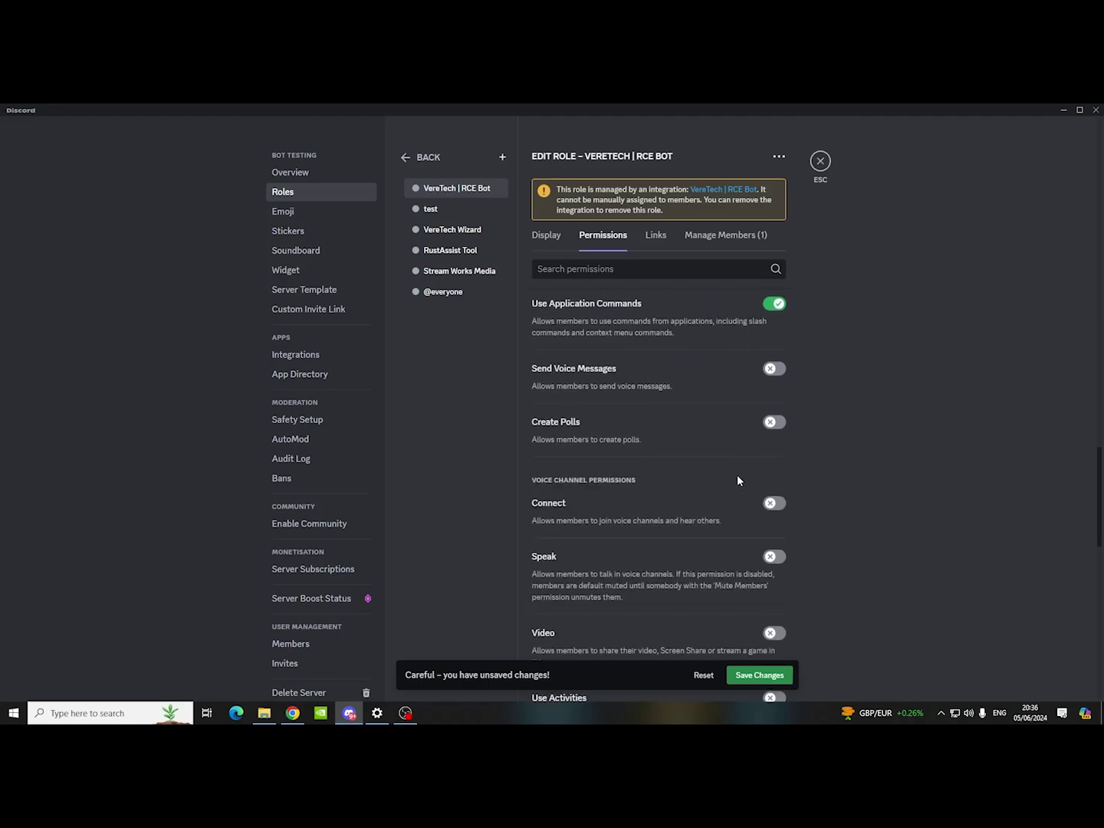
{"action": "left_click", "coordinate": [774, 387]}
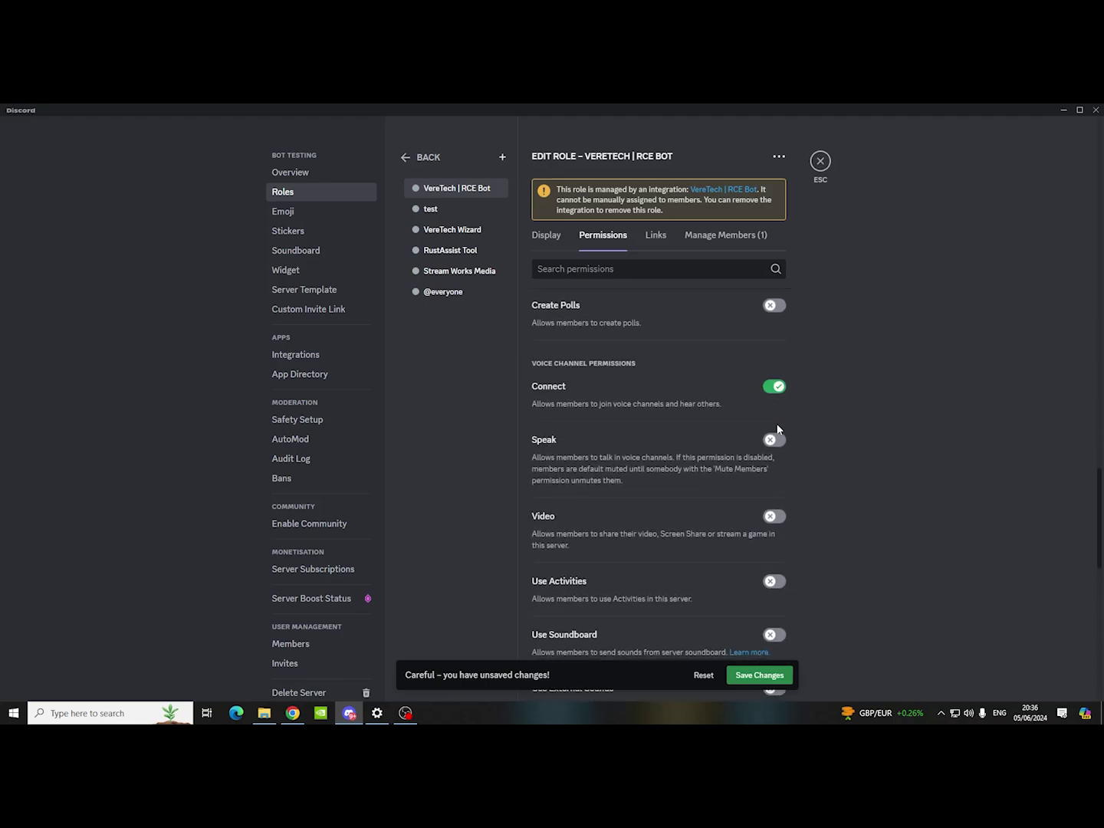
{"action": "scroll", "coordinate": [776, 428], "scroll_direction": "down", "scroll_amount": 6}
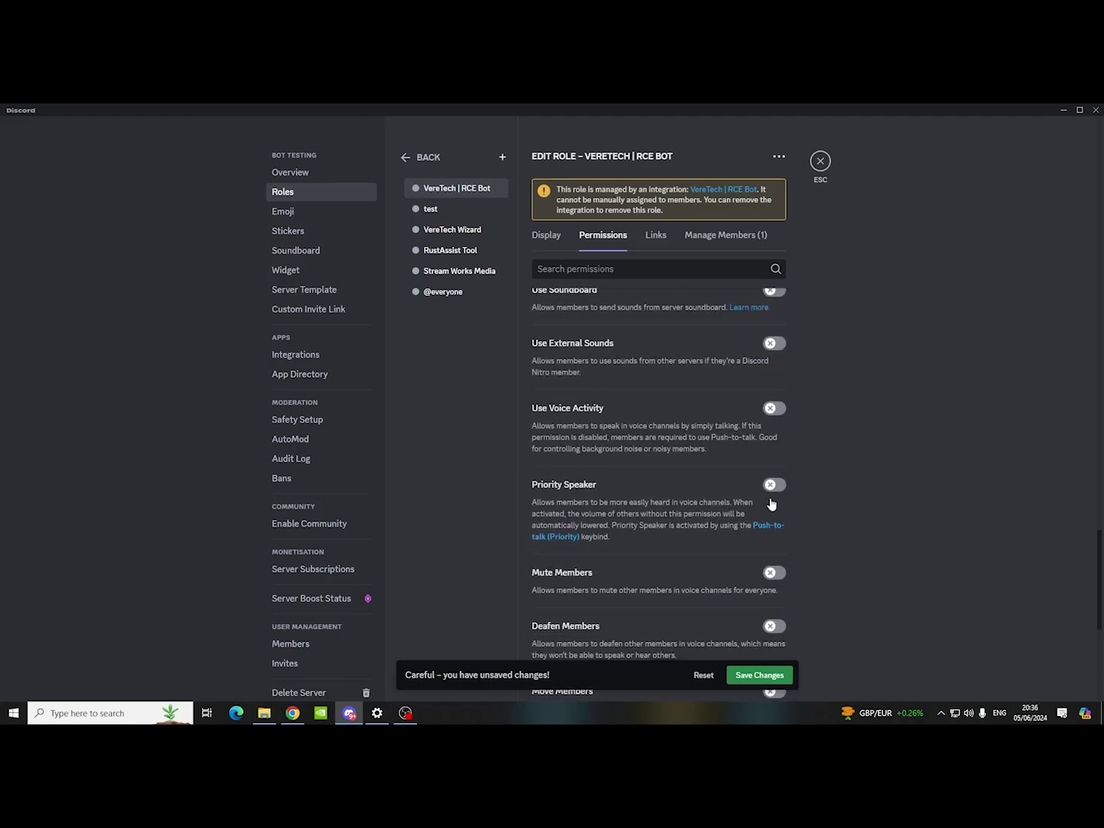
{"action": "scroll", "coordinate": [767, 500], "scroll_direction": "down", "scroll_amount": 4}
{"action": "left_click", "coordinate": [776, 526]}
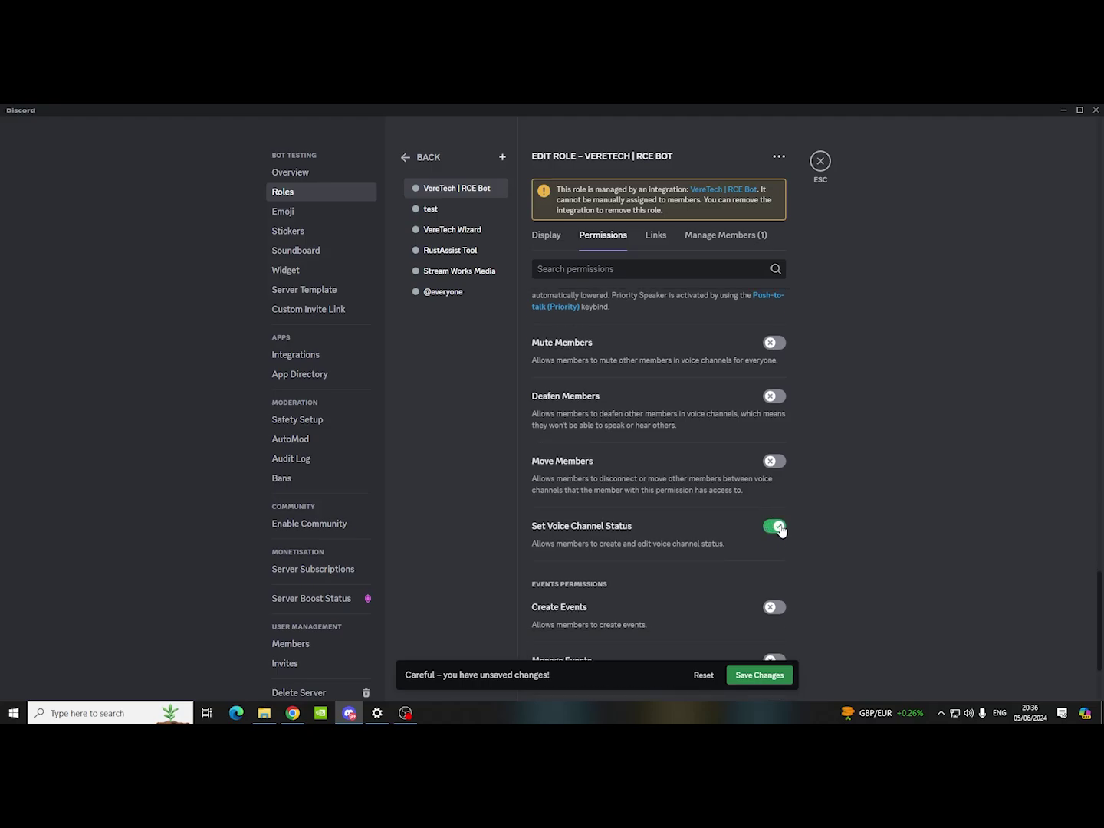
{"action": "left_click", "coordinate": [759, 677]}
{"action": "left_click", "coordinate": [820, 162]}
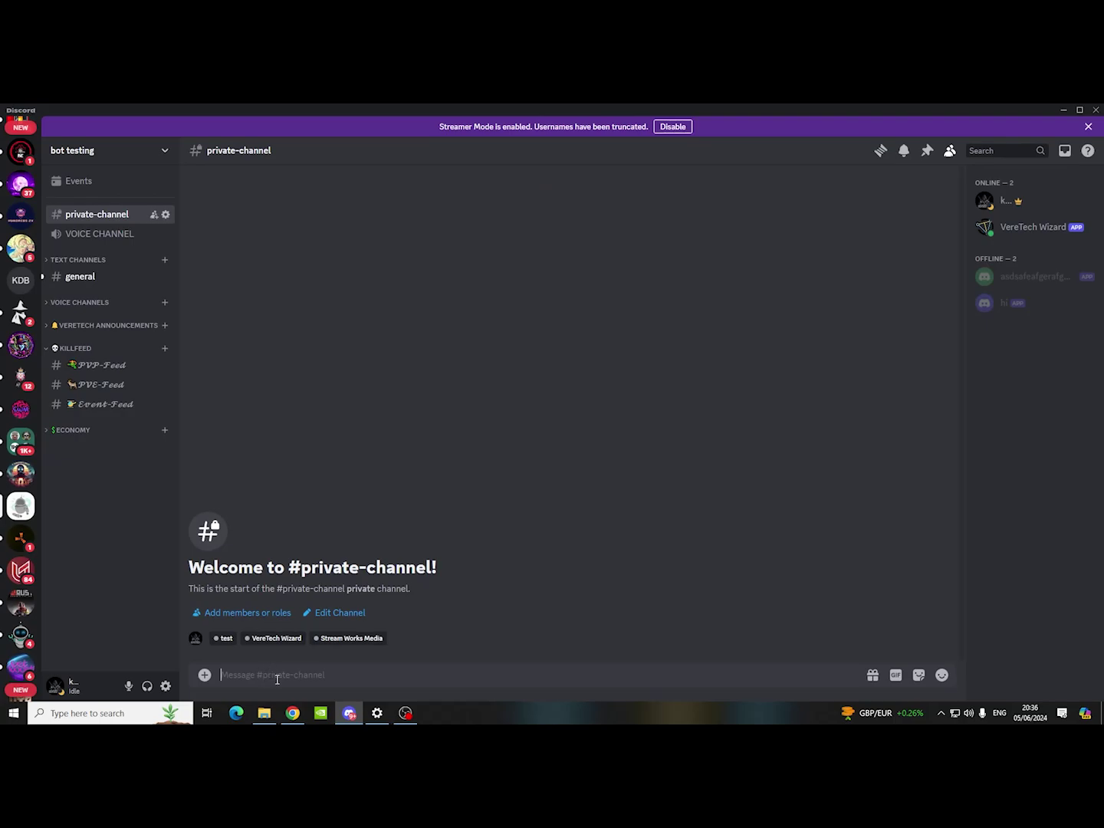
- Try to run the /gs add-gp command in private-channel
{"action": "type", "text": "/"}
{"action": "key", "text": "BackSpace"}
{"action": "type", "text": "/gs add"}
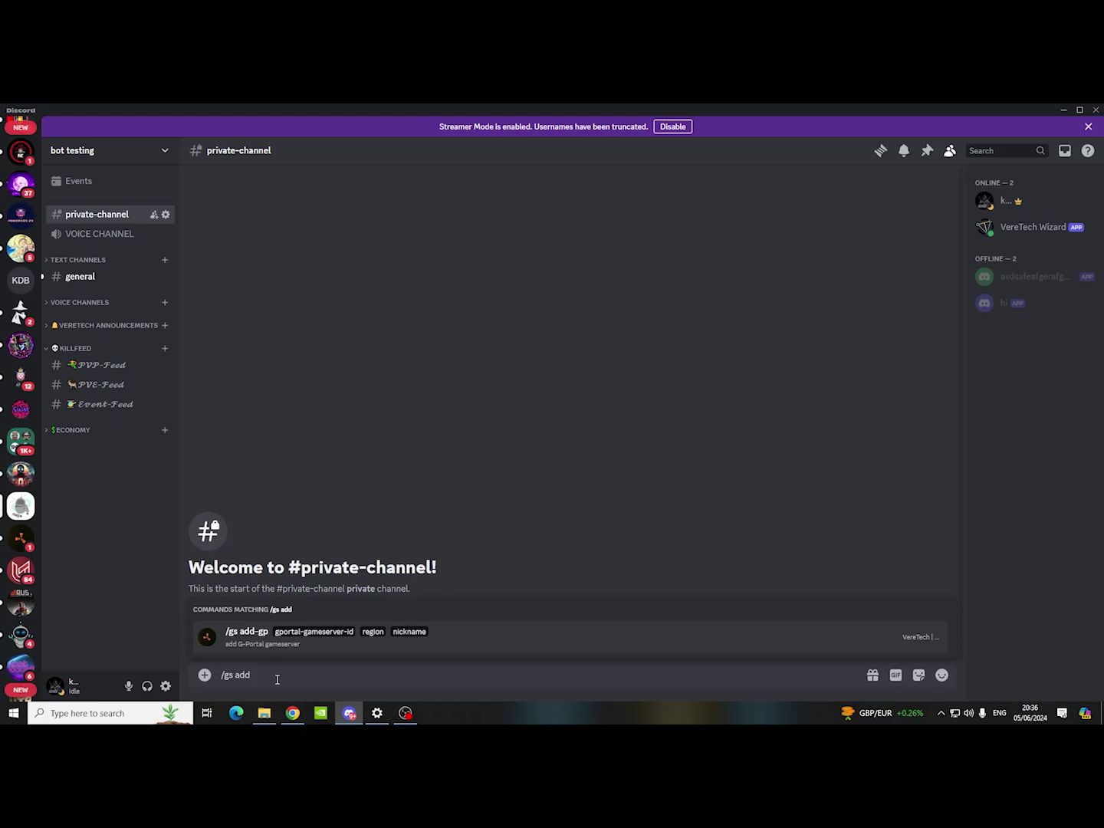
{"action": "type", "text": "-g["}
{"action": "key", "text": "Return"}
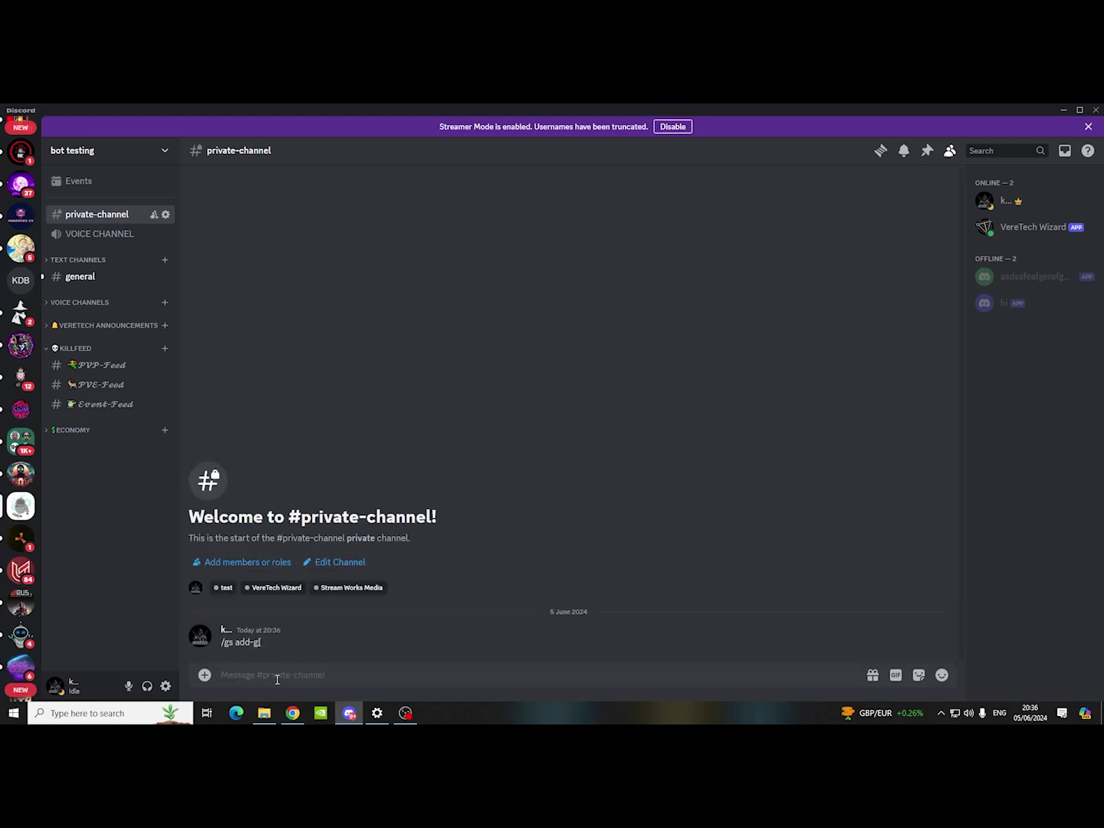
{"action": "key", "text": "Up"}
{"action": "type", "text": "p"}
{"action": "key", "text": "Return"}
- Start the /gs add-gp command in private-channel and fill gportal-gameserver-id with the server ID copied from the G-Portal page address in Chrome
{"action": "type", "text": "/gs"}
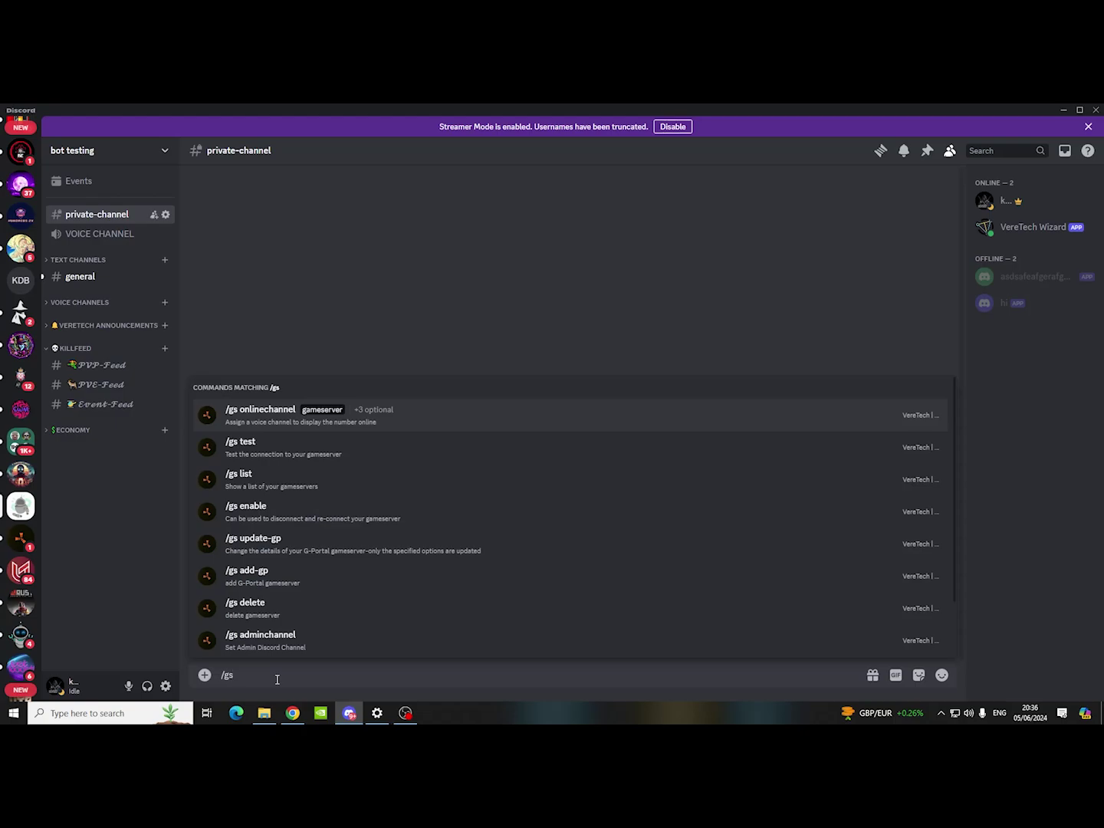
{"action": "type", "text": " add"}
{"action": "key", "text": "Tab"}
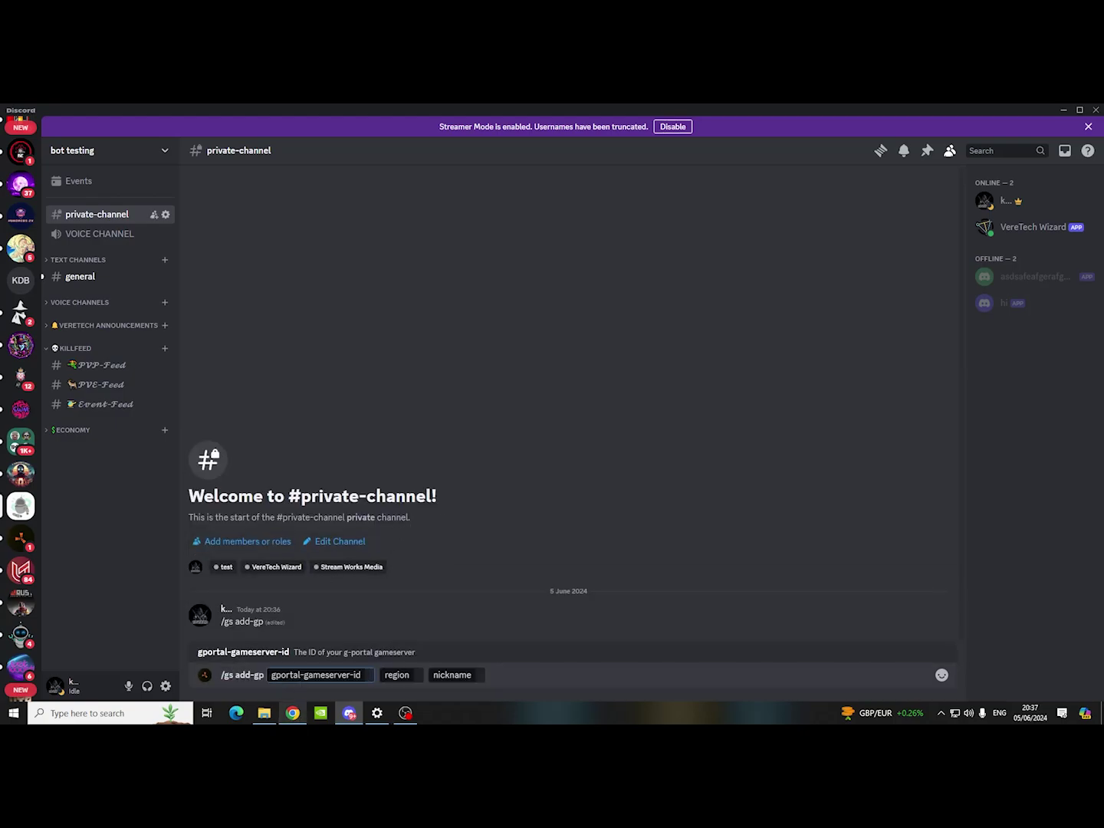
{"action": "left_click", "coordinate": [292, 713]}
{"action": "left_click", "coordinate": [127, 116]}
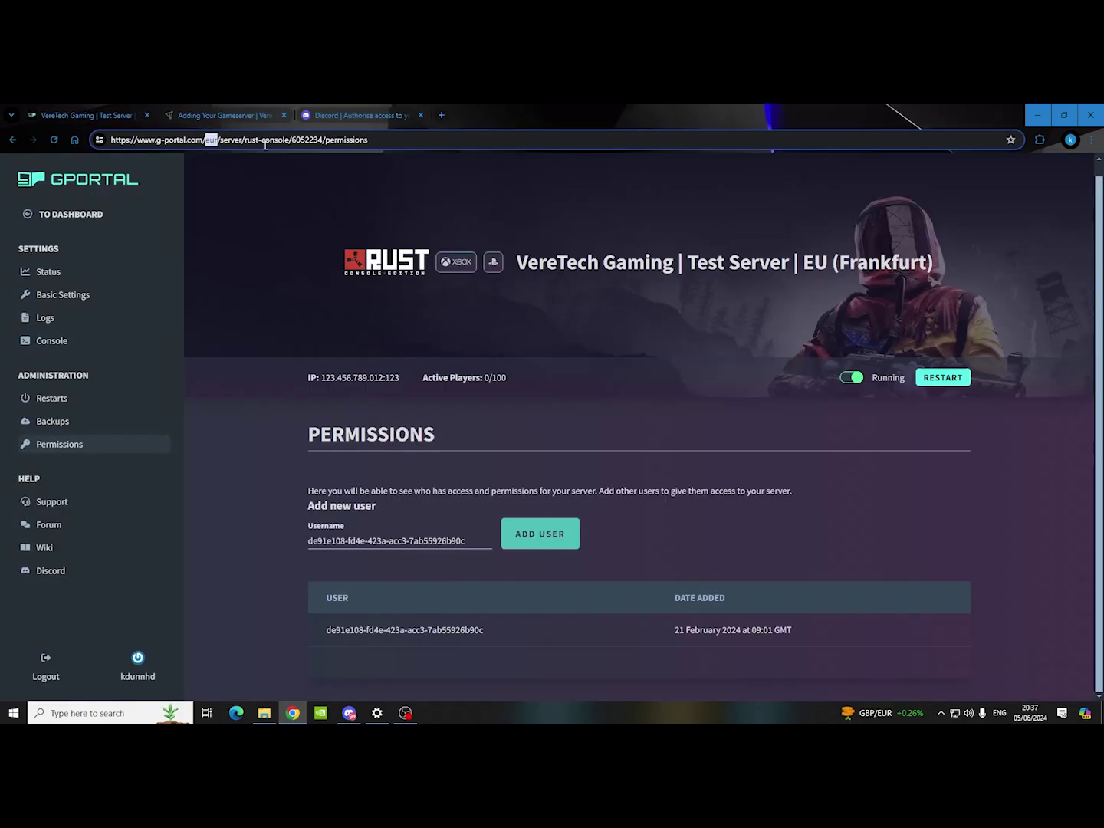
{"action": "left_click_drag", "start_coordinate": [291, 139], "coordinate": [324, 142]}
{"action": "key", "text": "ctrl+c"}
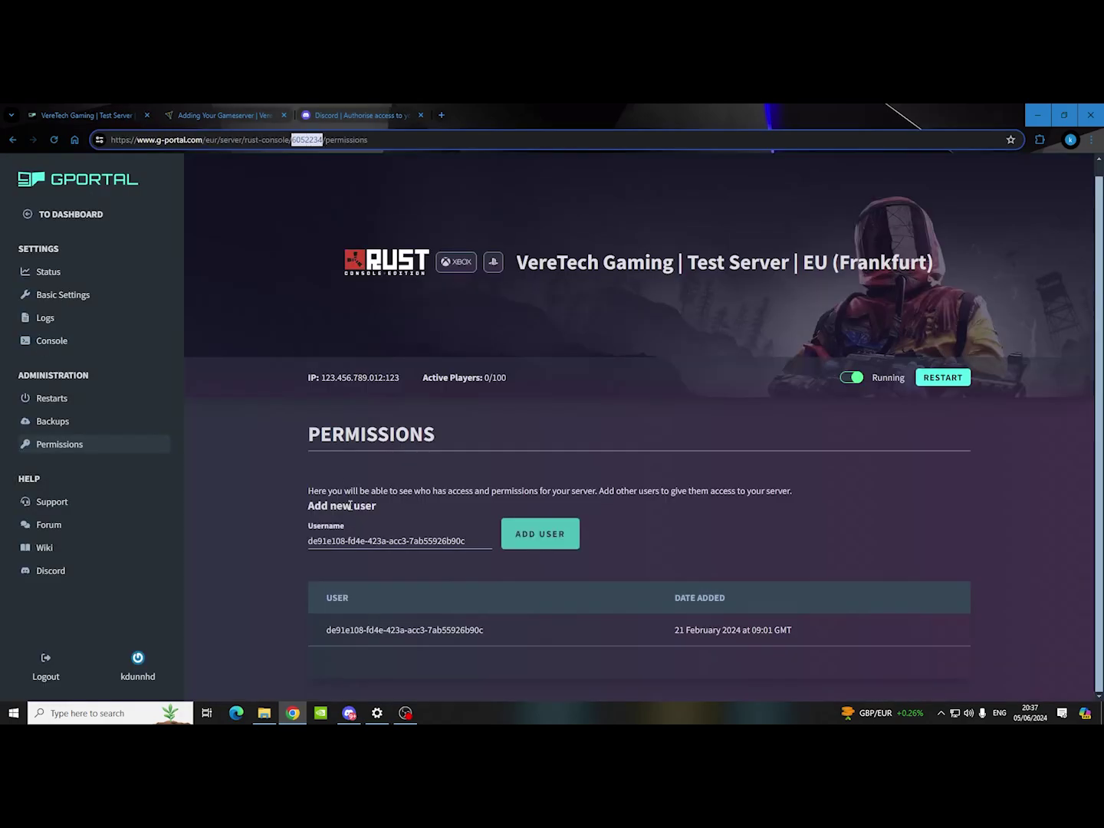
{"action": "left_click", "coordinate": [349, 713]}
{"action": "key", "text": "ctrl+v"}
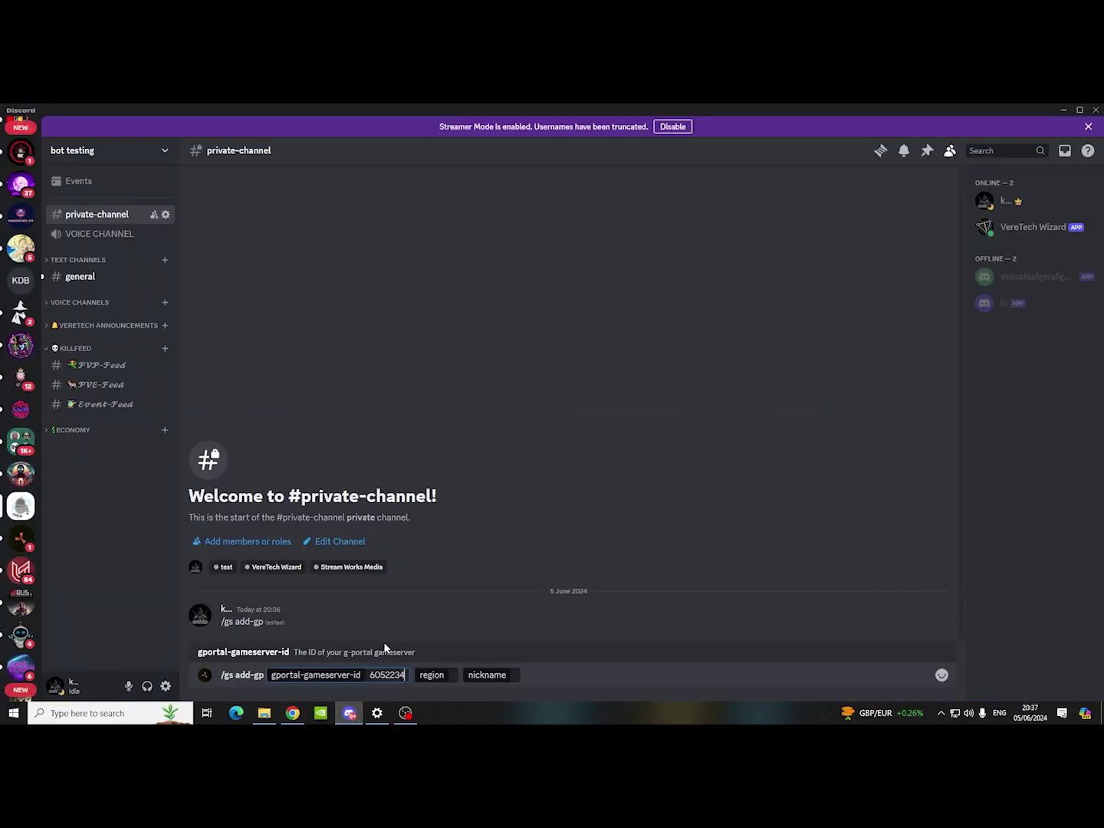
- Set the command's region to Europe (eur) and its nickname to Veretech Test, and submit it
{"action": "left_click", "coordinate": [447, 675]}
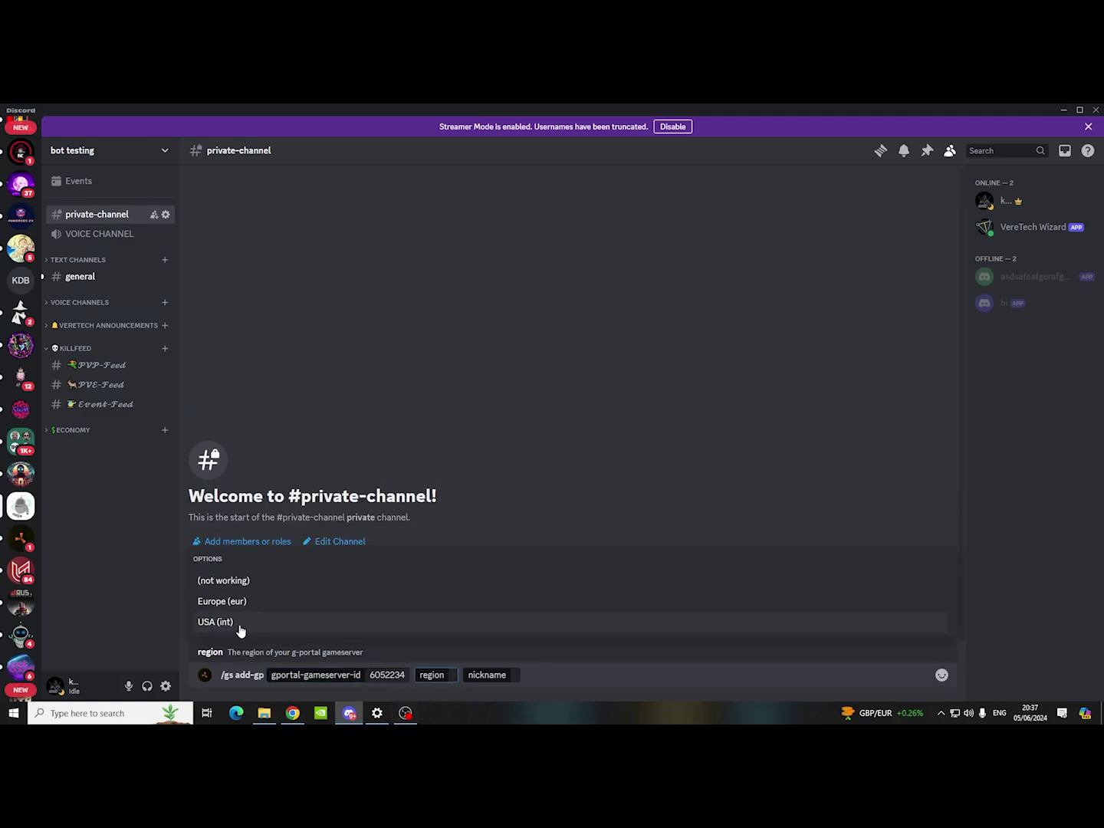
{"action": "left_click", "coordinate": [222, 601]}
{"action": "left_click", "coordinate": [527, 675]}
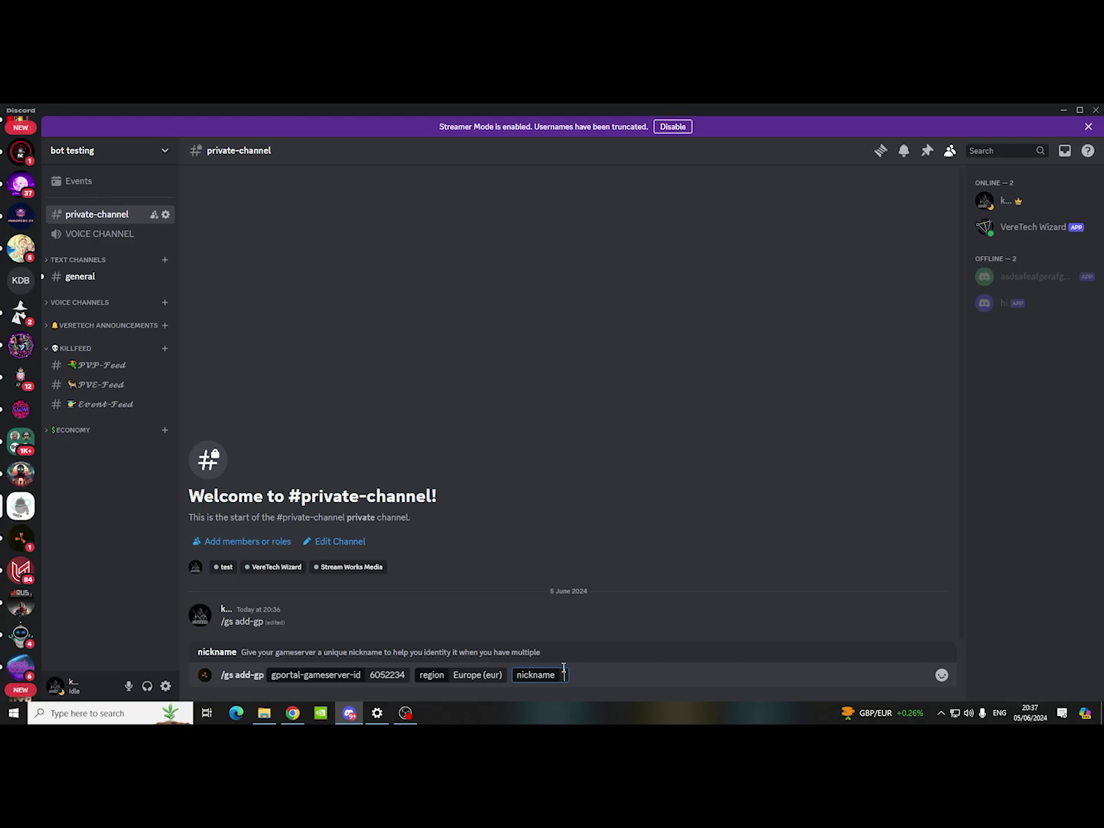
{"action": "type", "text": "Veretech Test"}
{"action": "key", "text": "Return"}
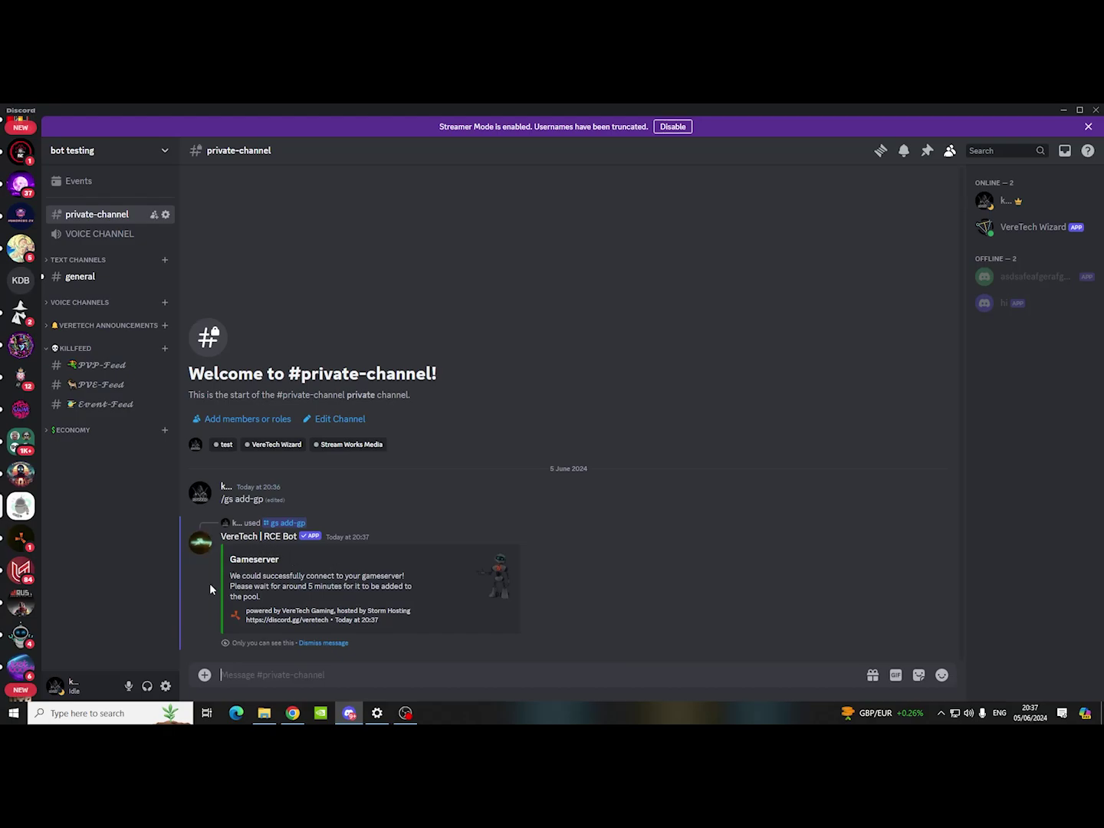
- Read the bot's Gameserver reply in private-channel and dismiss it
{"action": "left_click_drag", "start_coordinate": [231, 571], "coordinate": [323, 597]}
{"action": "left_click", "coordinate": [276, 599]}
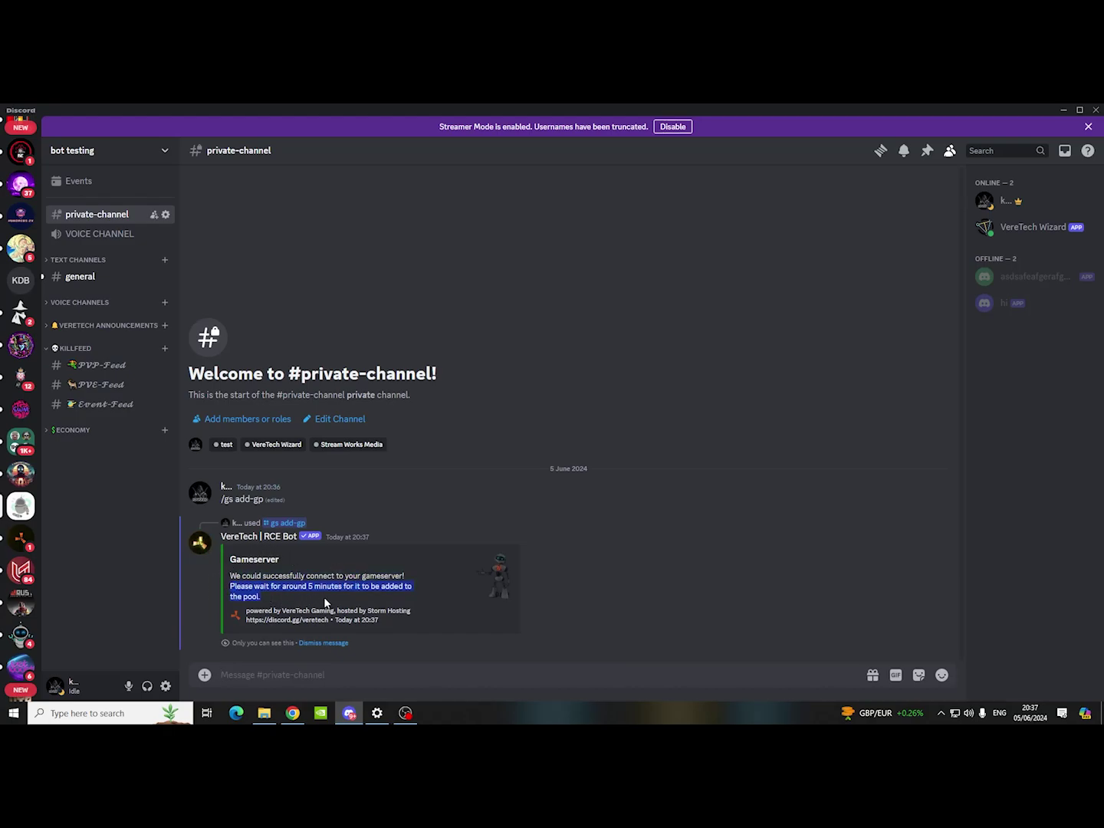
{"action": "left_click", "coordinate": [283, 594]}
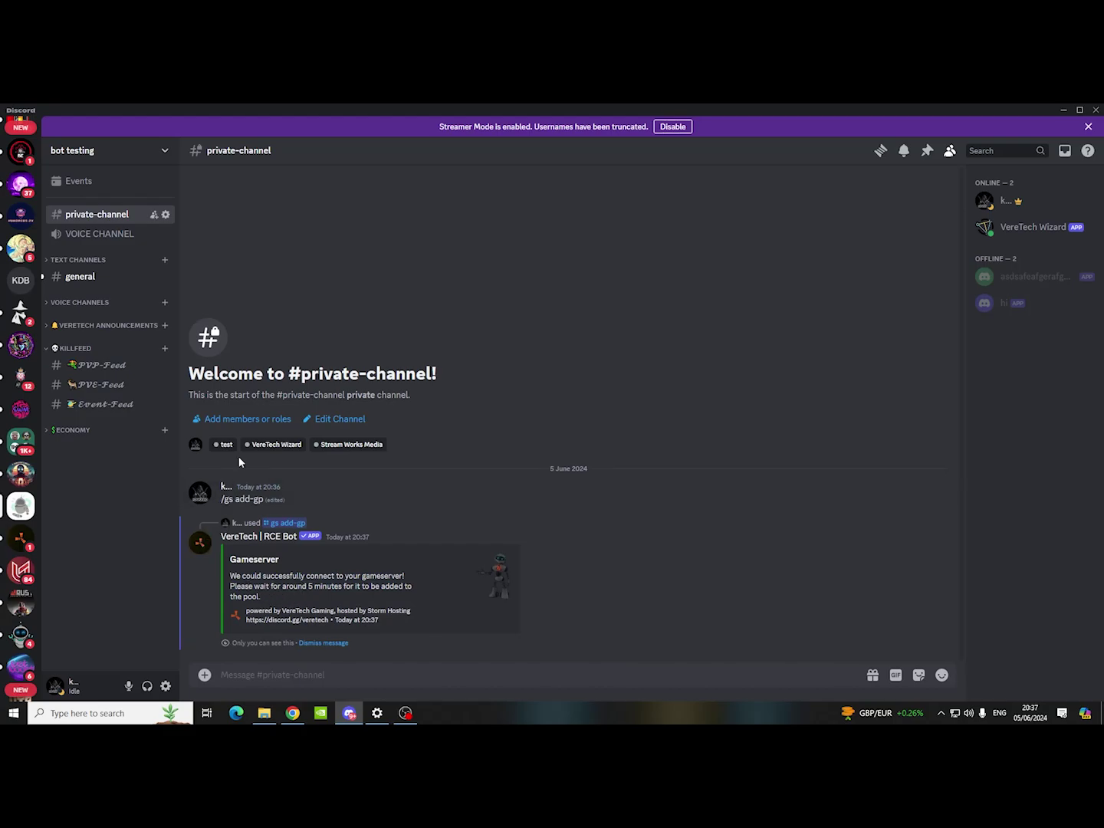
{"action": "left_click", "coordinate": [321, 642]}
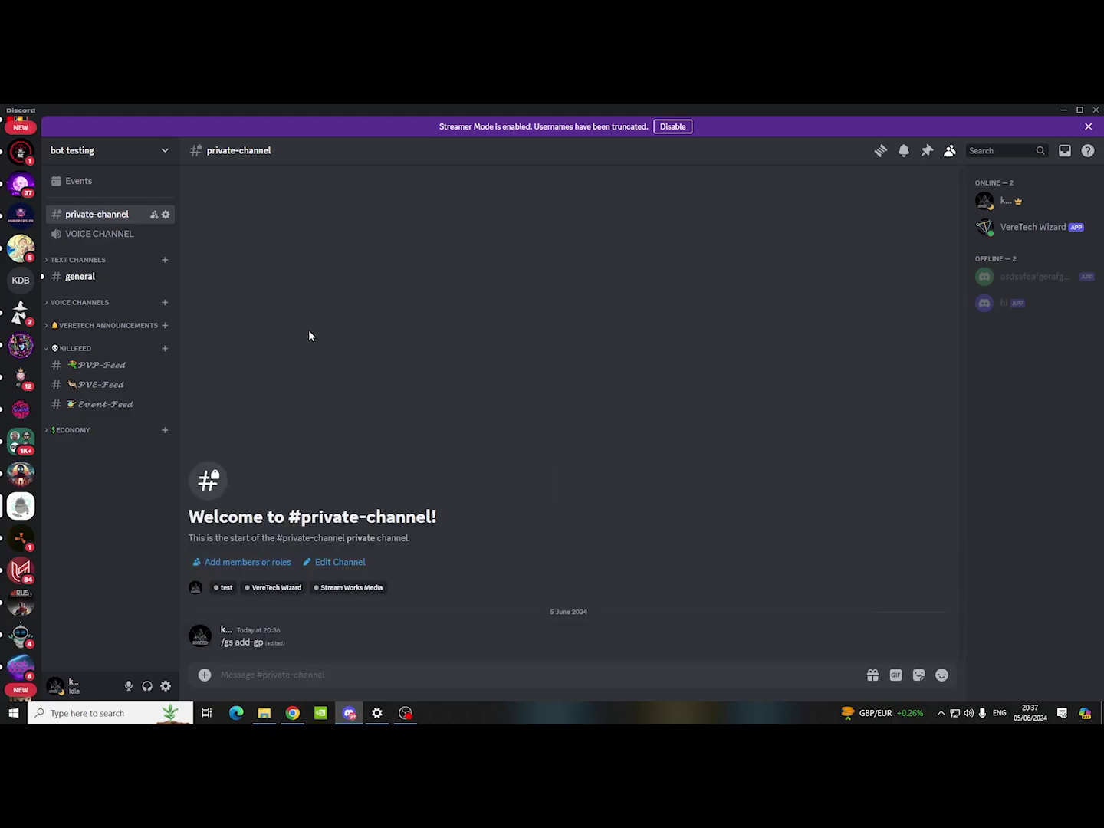
{"action": "left_click", "coordinate": [108, 366]}
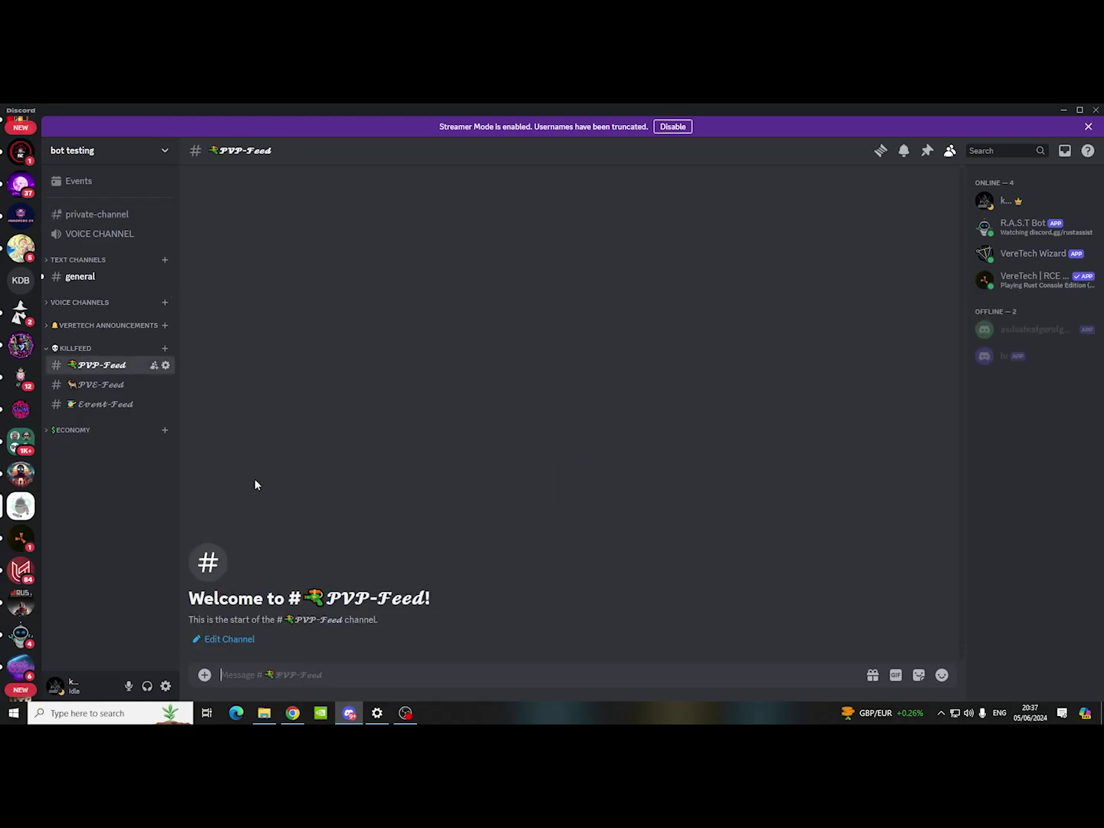
{"action": "left_click", "coordinate": [165, 367]}
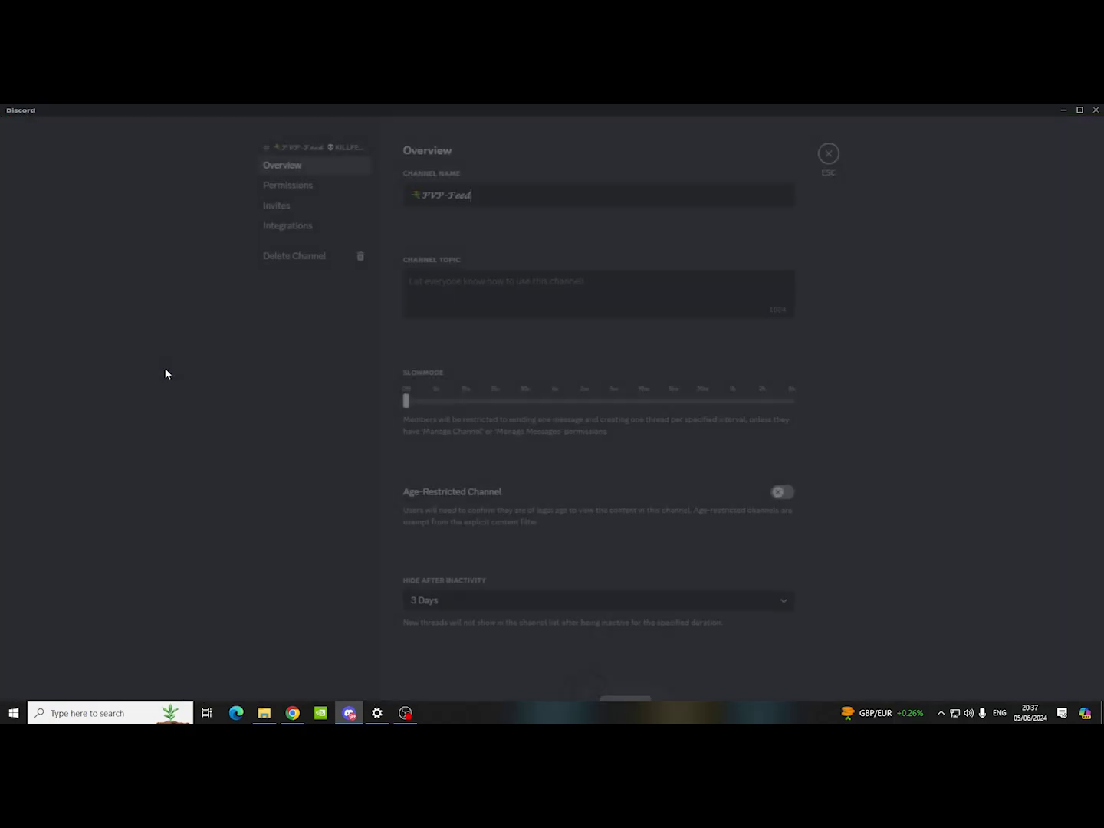
{"action": "left_click", "coordinate": [290, 195]}
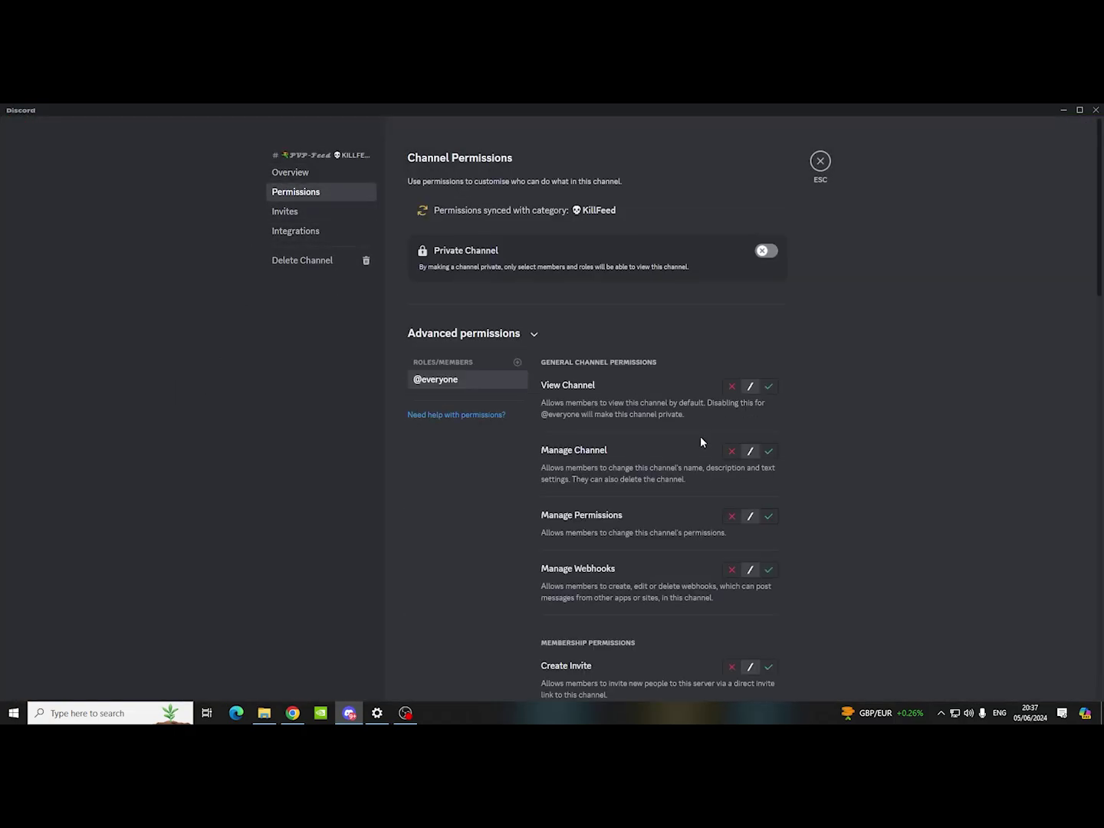
{"action": "left_click", "coordinate": [769, 389]}
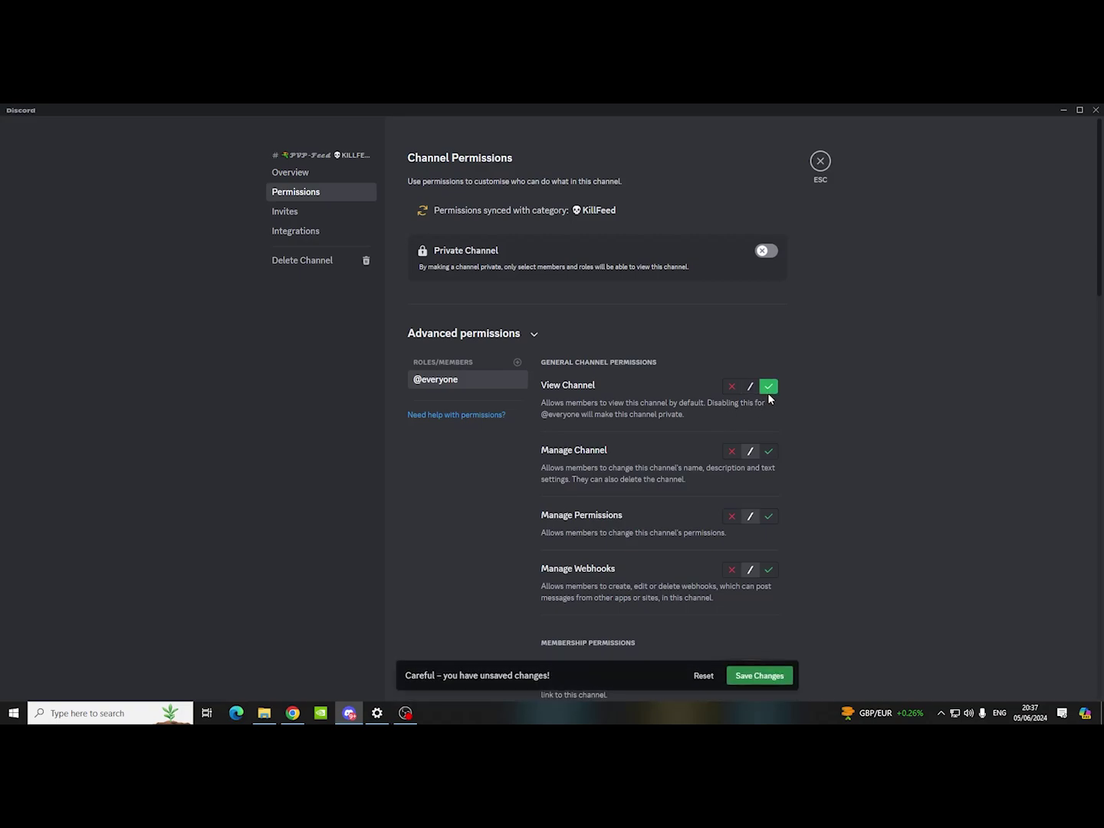
{"action": "scroll", "coordinate": [658, 469], "scroll_direction": "down", "scroll_amount": 1}
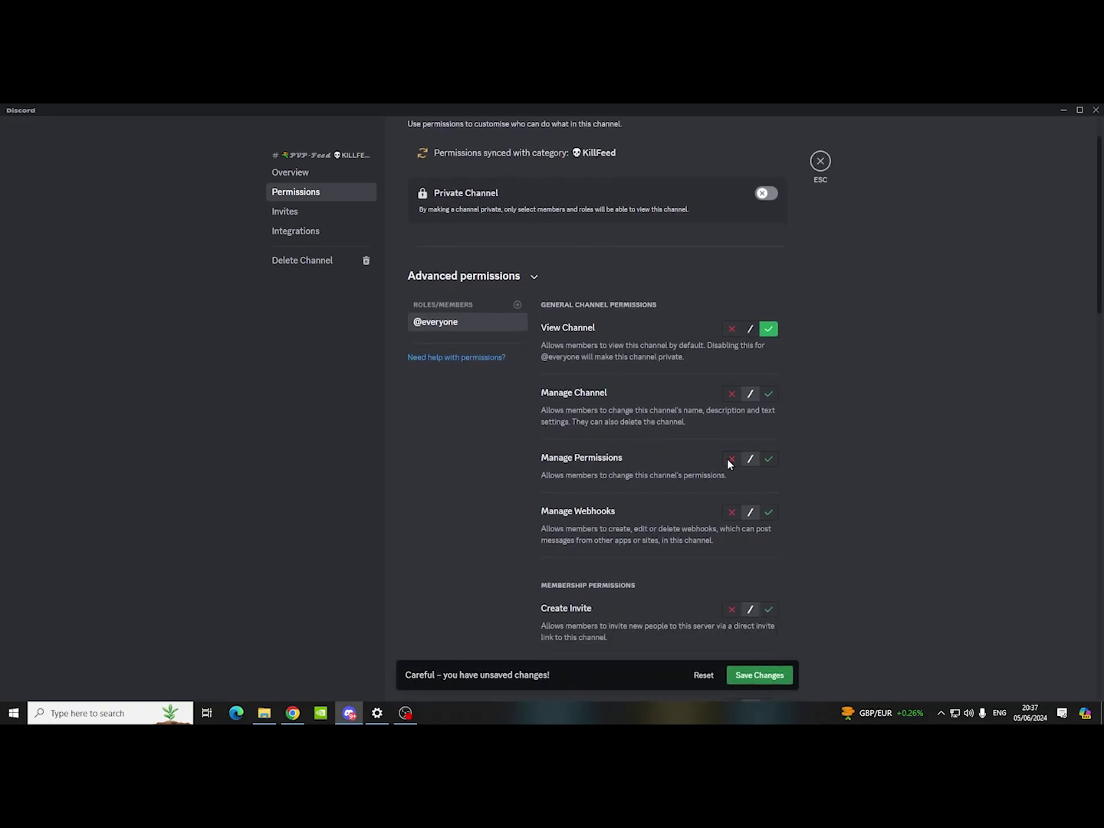
{"action": "scroll", "coordinate": [728, 462], "scroll_direction": "down", "scroll_amount": 3}
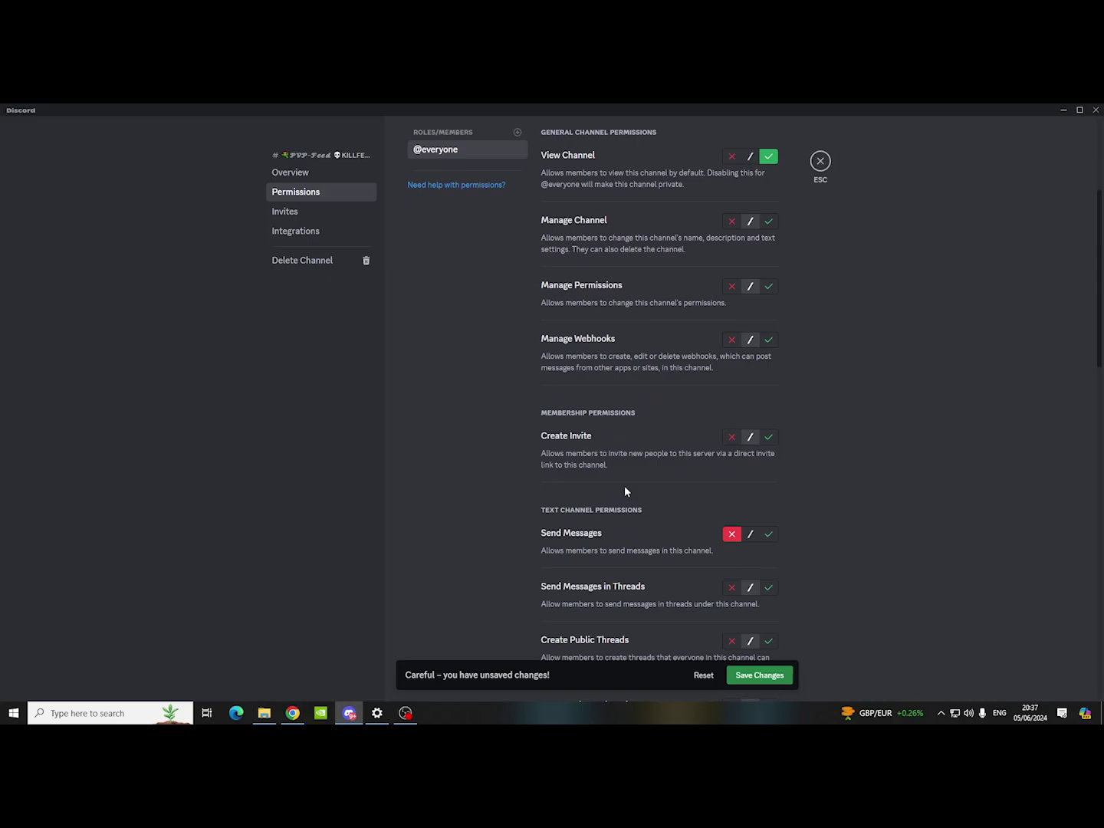
- Add the VereTech | RCE Bot role to PVP-Feed's permissions, allow it View Channel and Send Messages, save the changes and leave the settings
{"action": "scroll", "coordinate": [624, 490], "scroll_direction": "up", "scroll_amount": 1}
{"action": "left_click", "coordinate": [515, 190]}
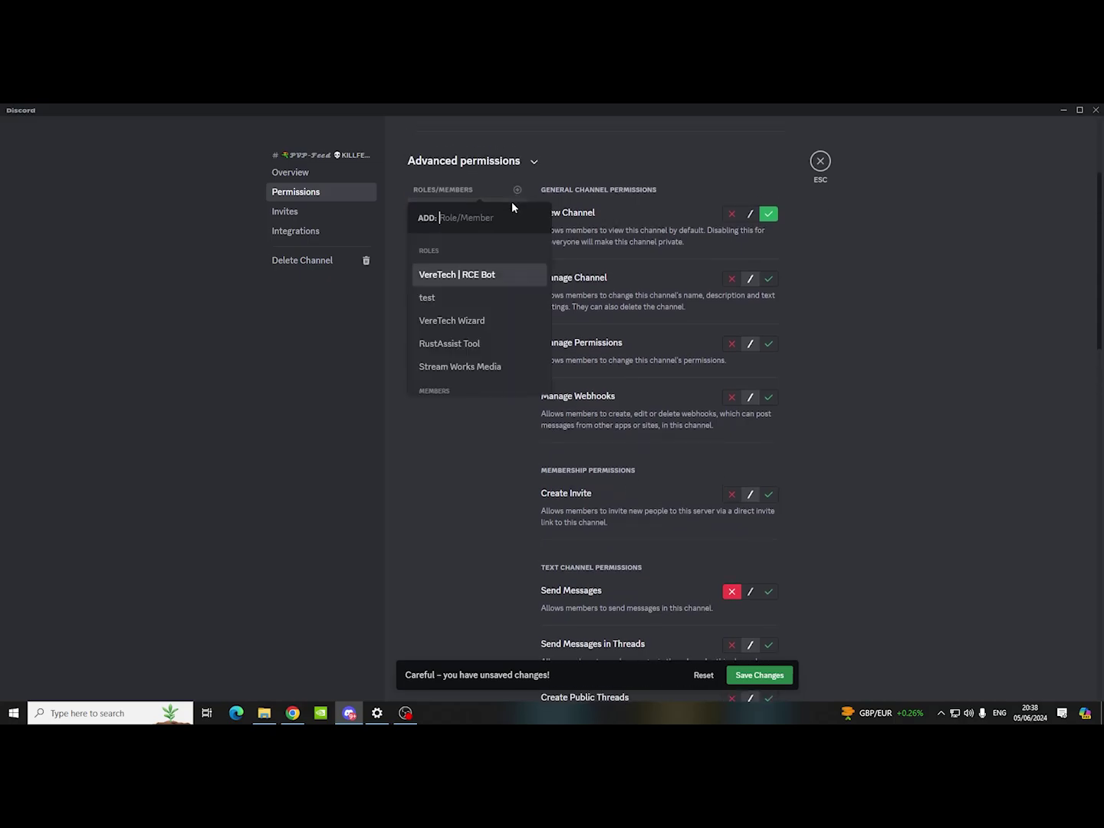
{"action": "left_click", "coordinate": [453, 275]}
{"action": "left_click", "coordinate": [768, 214]}
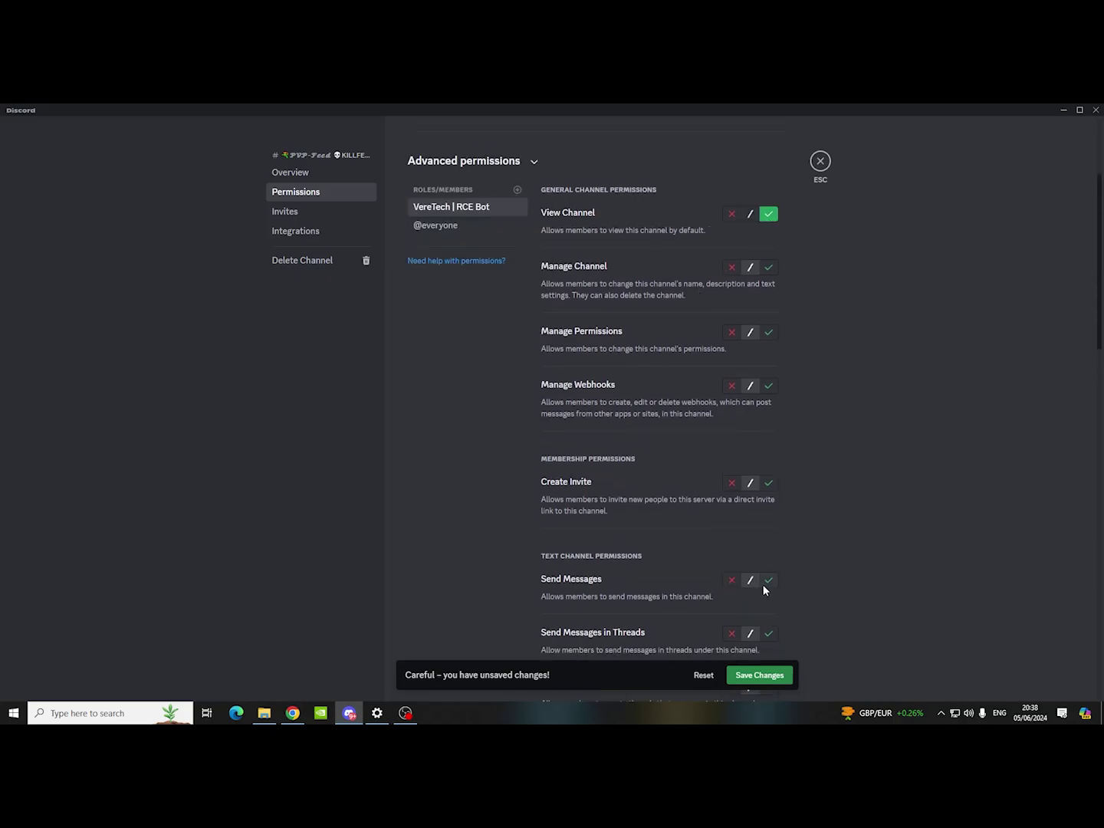
{"action": "left_click", "coordinate": [766, 581]}
{"action": "left_click", "coordinate": [766, 675]}
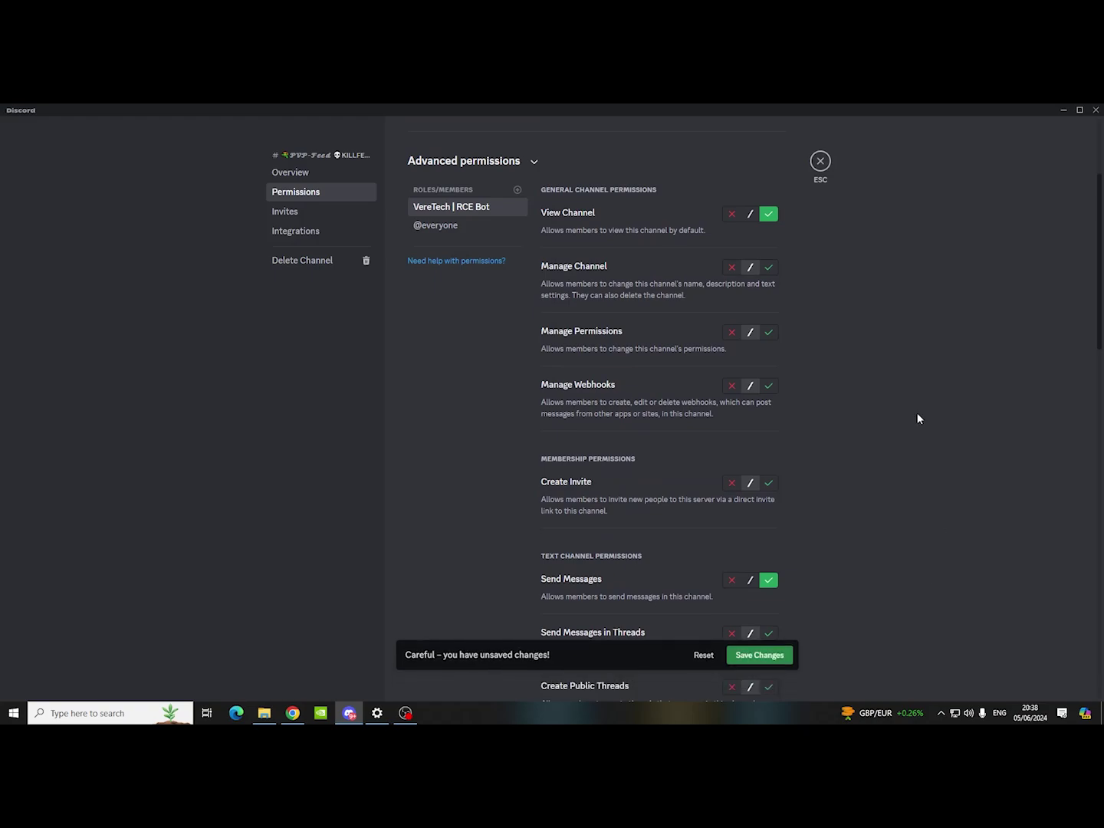
{"action": "left_click", "coordinate": [820, 160]}
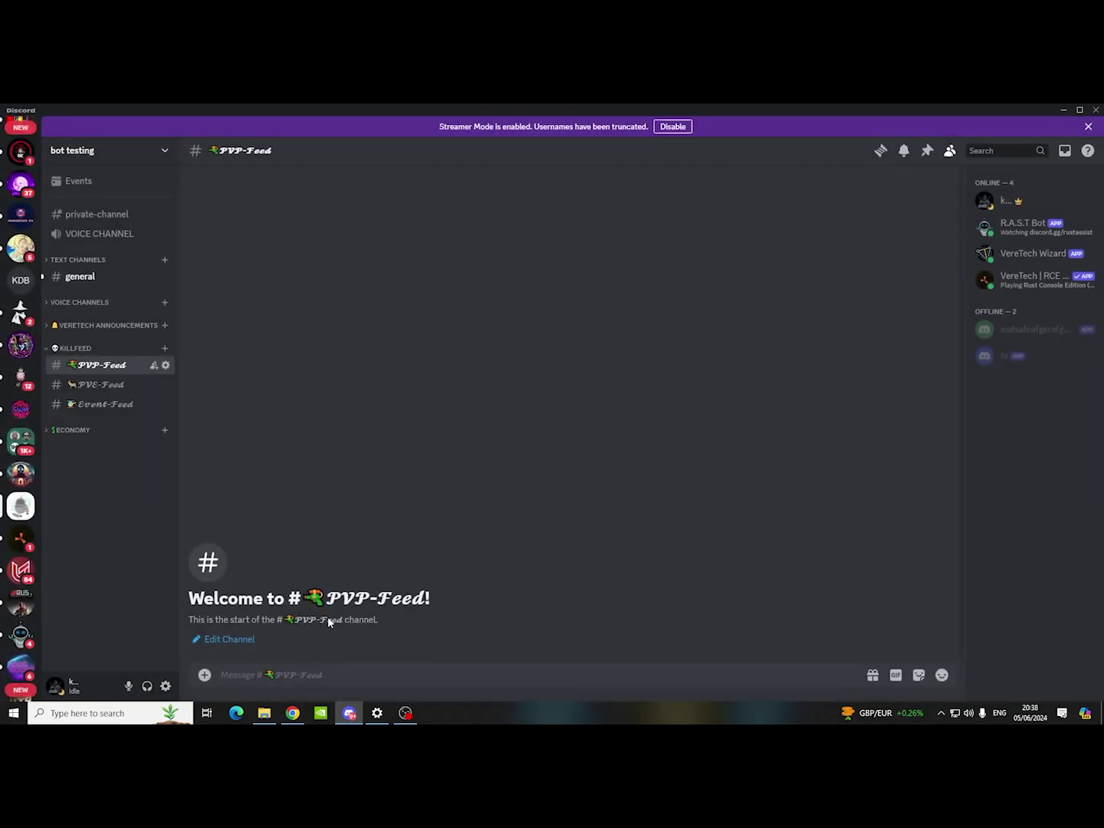
- In PVP-Feed, run /feeds config pvp for the Veretech Test gameserver with in-game and in-discord both set to Yes
{"action": "type", "text": "/co"}
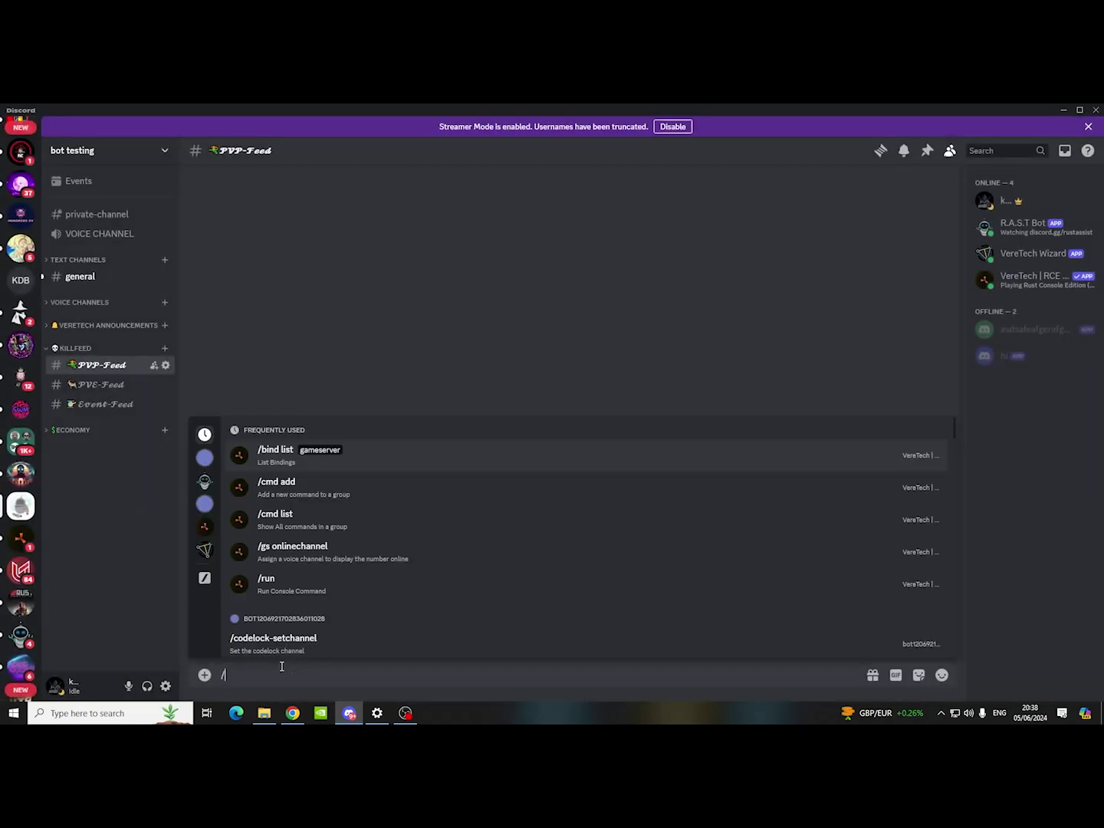
{"action": "key", "text": "BackSpace"}
{"action": "key", "text": "BackSpace"}
{"action": "type", "text": "feeds config"}
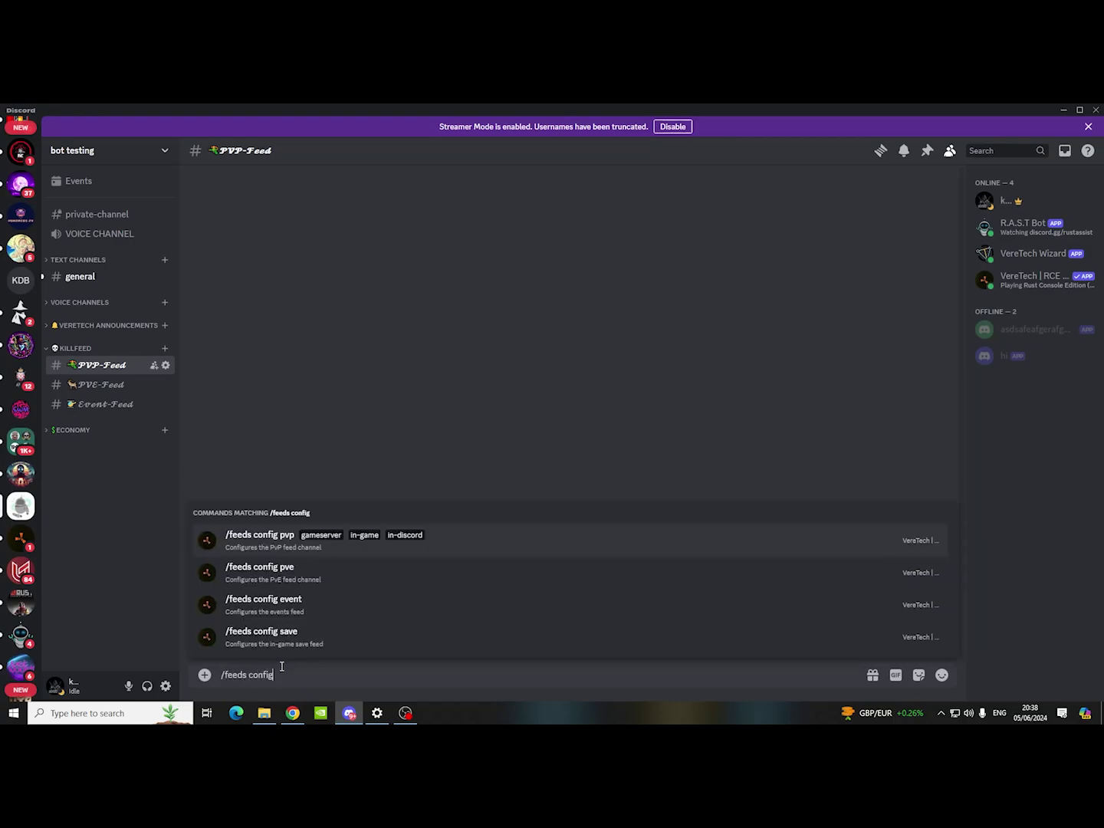
{"action": "key", "text": "Return"}
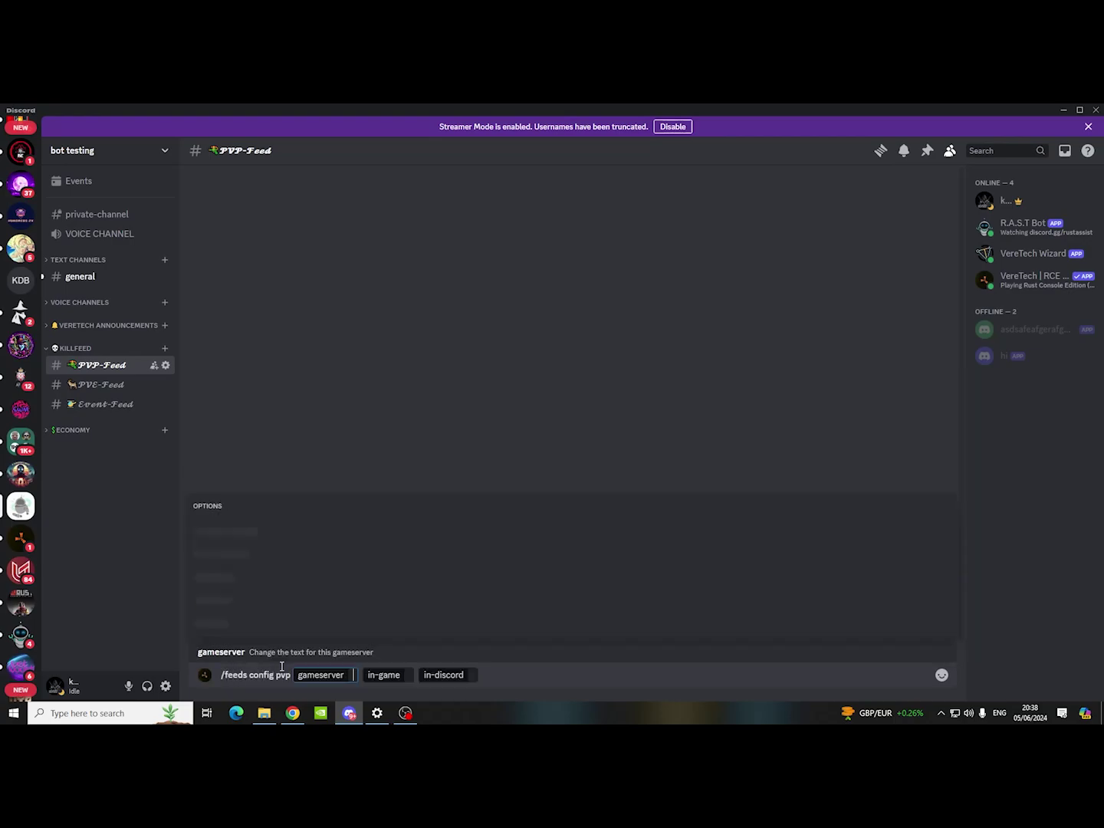
{"action": "key", "text": "Return"}
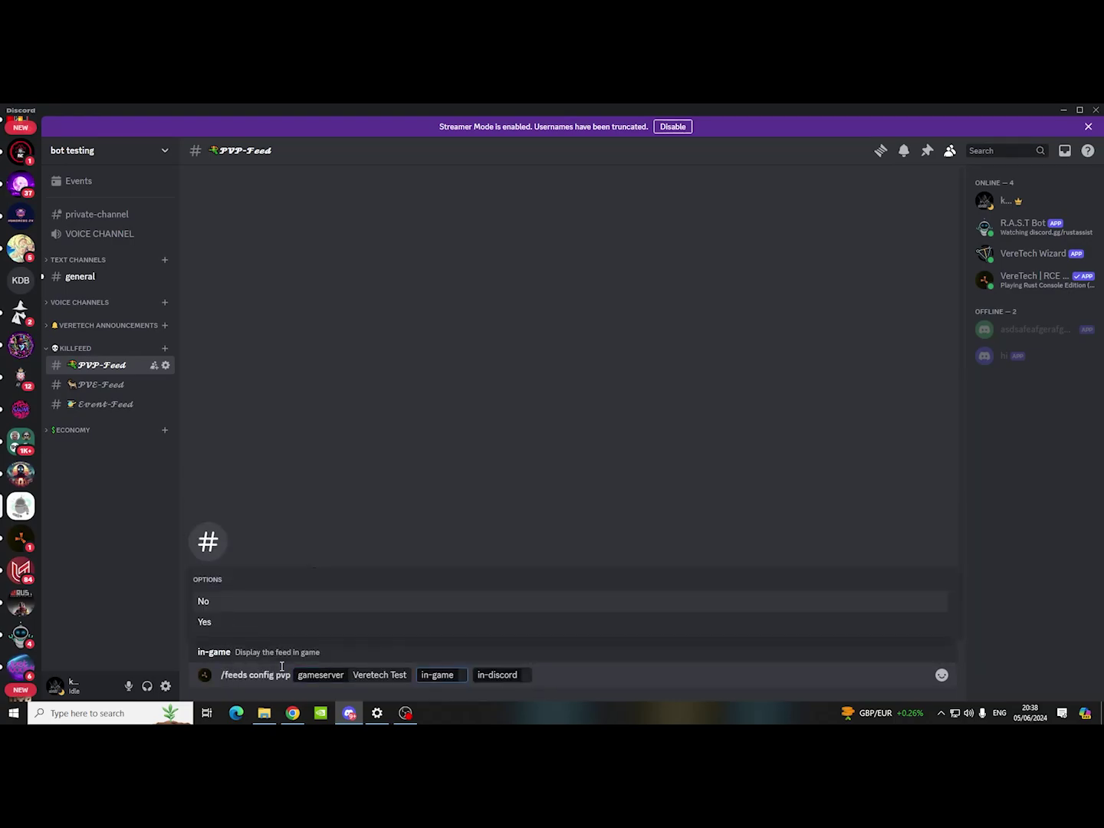
{"action": "key", "text": "Down"}
{"action": "key", "text": "Return"}
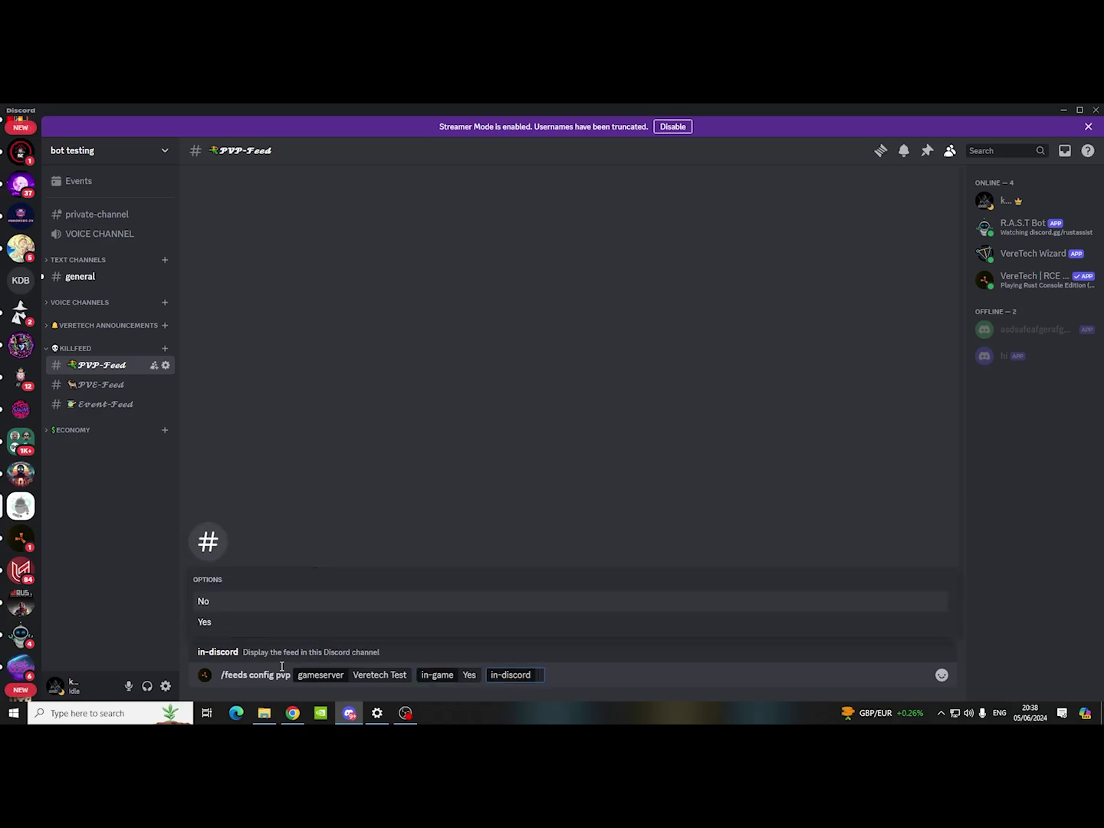
{"action": "key", "text": "Down"}
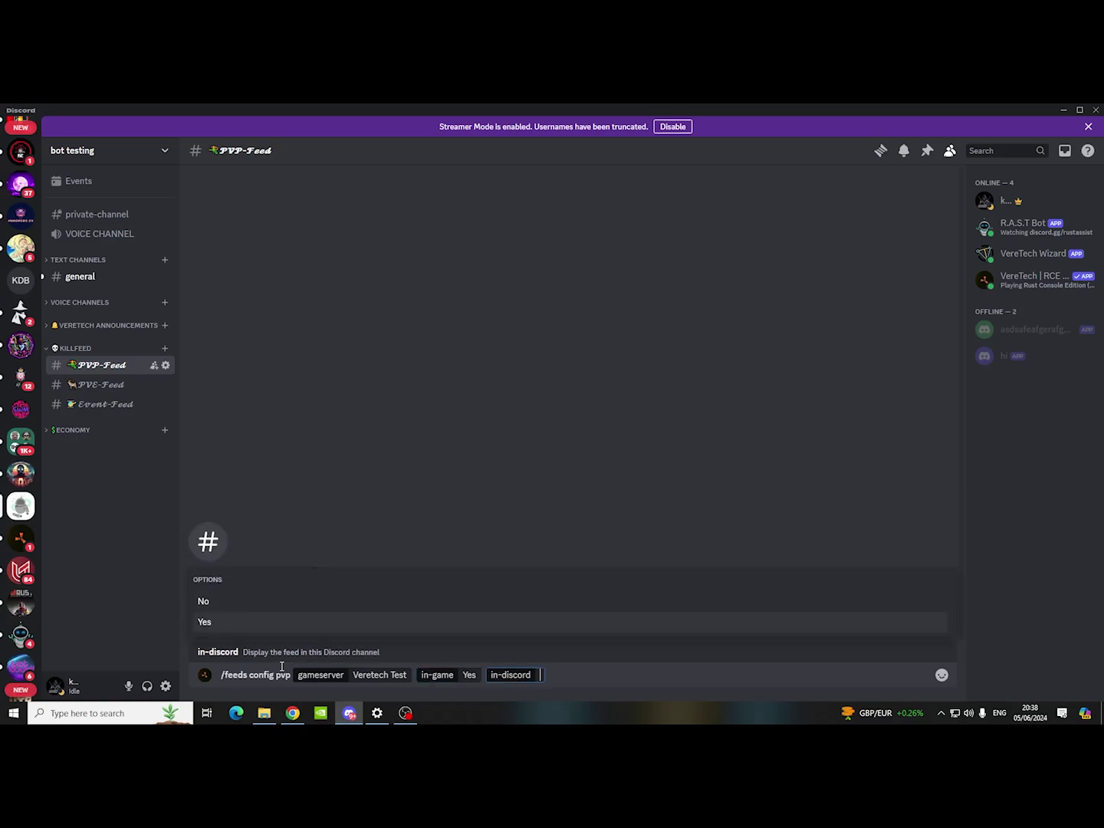
{"action": "key", "text": "Return"}
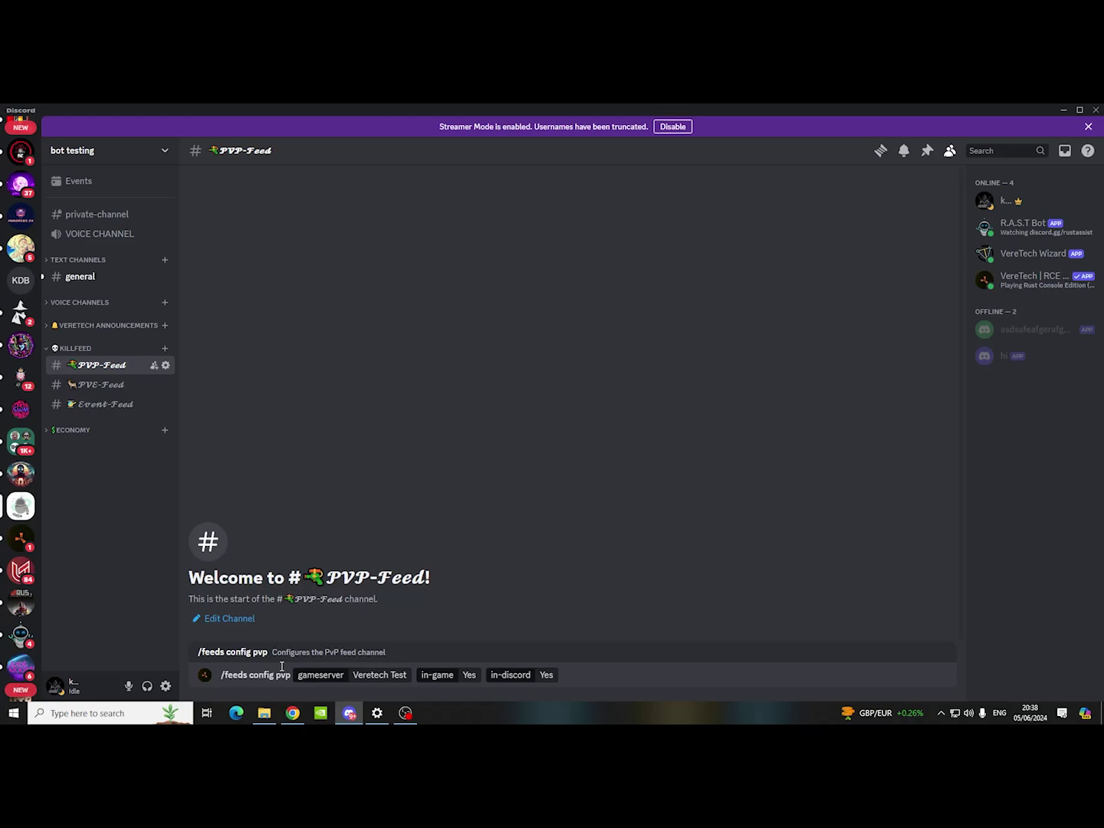
{"action": "key", "text": "Return"}
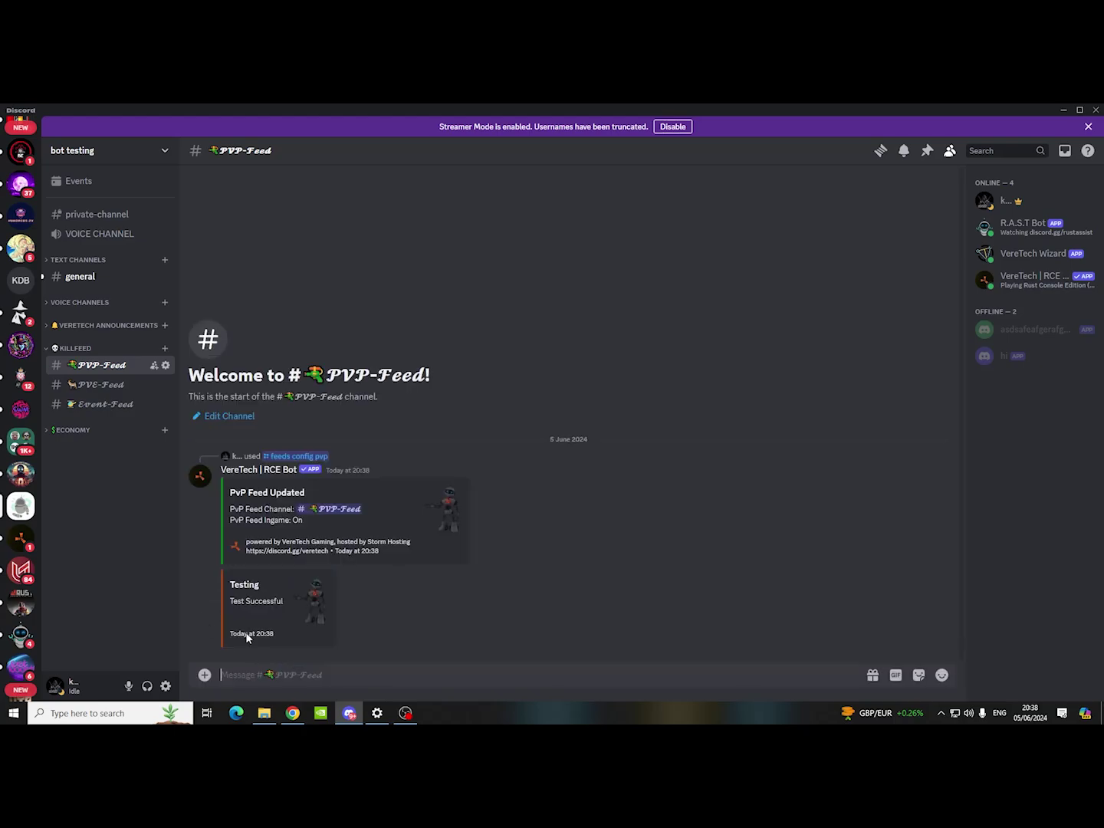
- Read the bot's PvP feed update and test replies in the PVP-Feed channel
{"action": "left_click_drag", "start_coordinate": [288, 601], "coordinate": [231, 588]}
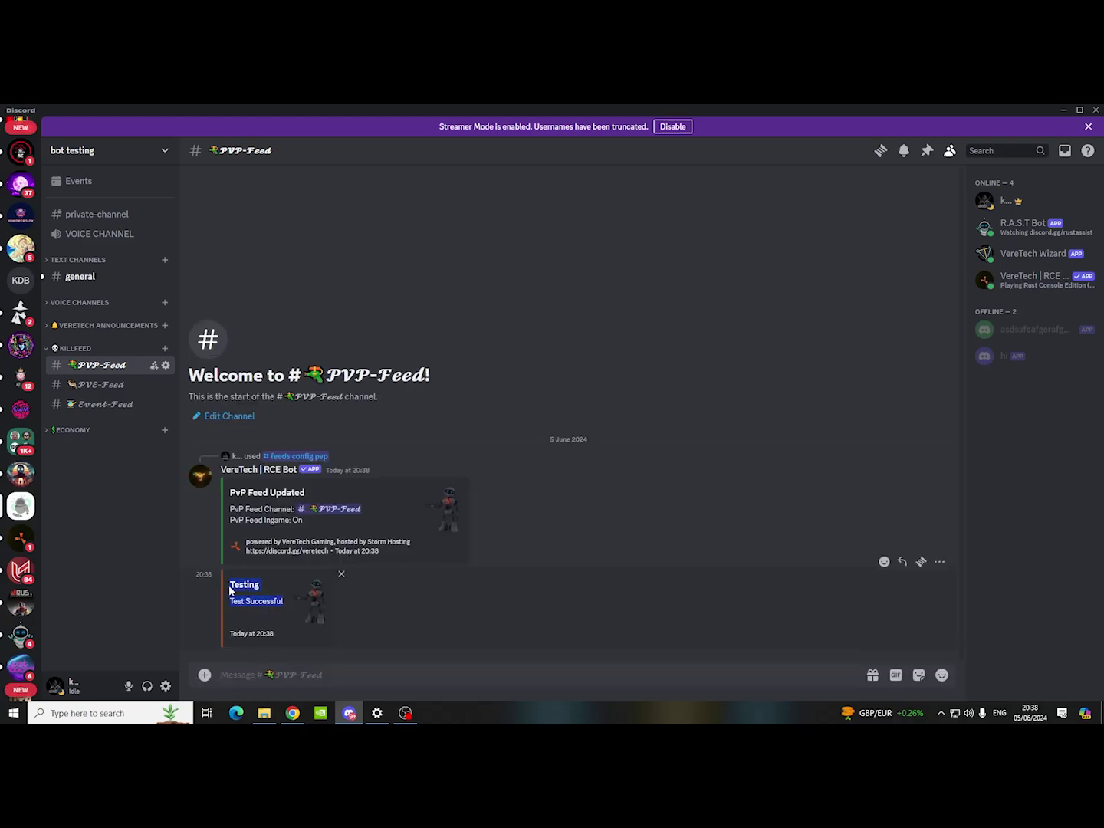
{"action": "left_click_drag", "start_coordinate": [314, 529], "coordinate": [252, 505]}
{"action": "left_click", "coordinate": [456, 585]}
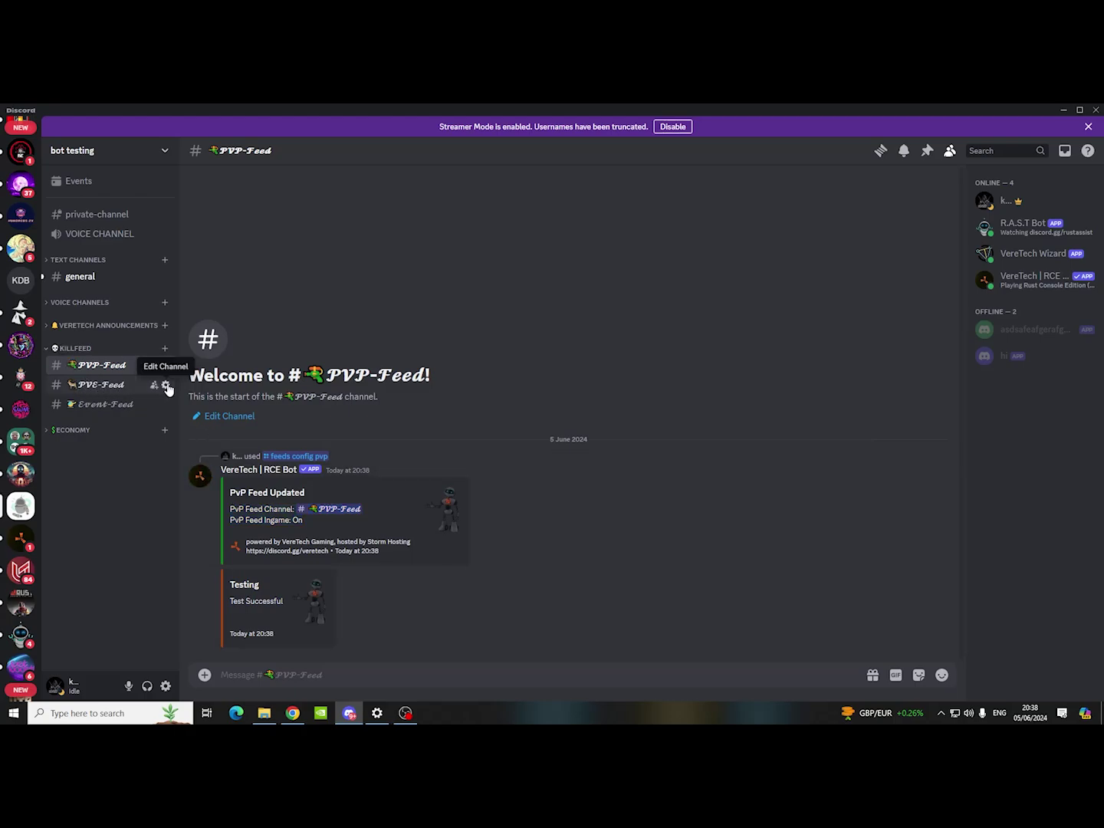
{"action": "left_click", "coordinate": [165, 386]}
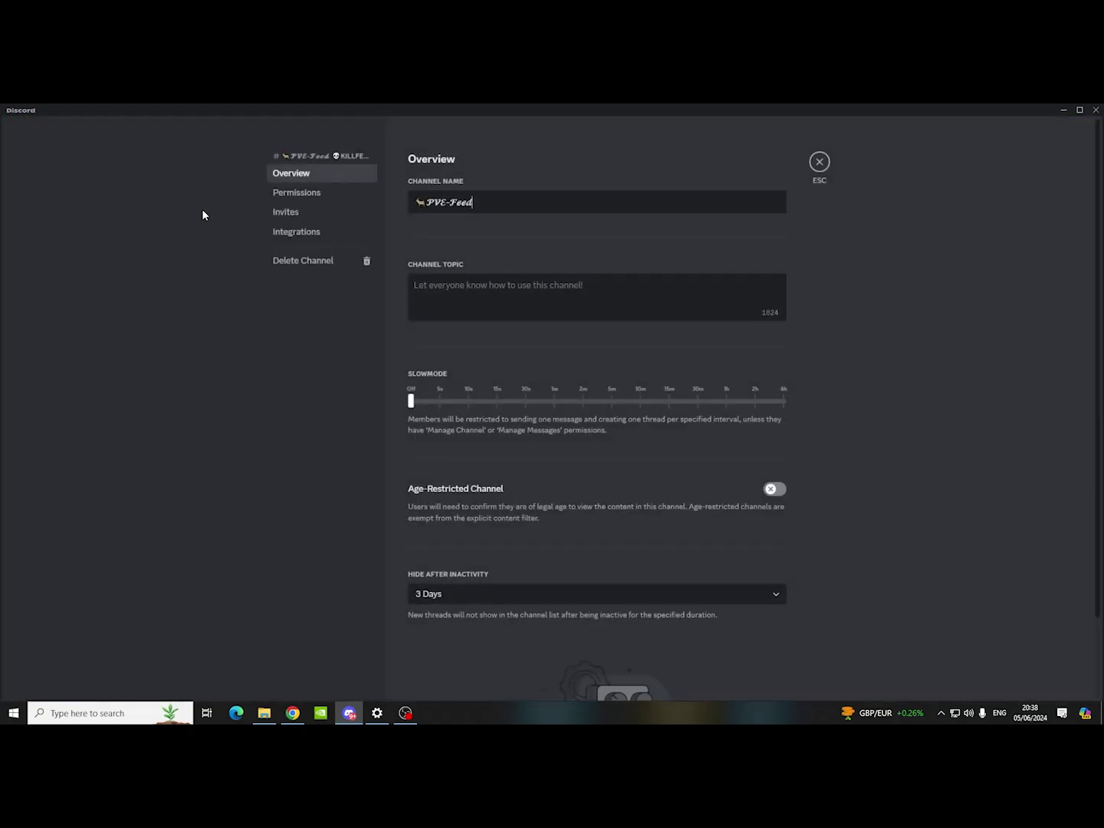
{"action": "left_click", "coordinate": [289, 196]}
{"action": "left_click", "coordinate": [768, 386]}
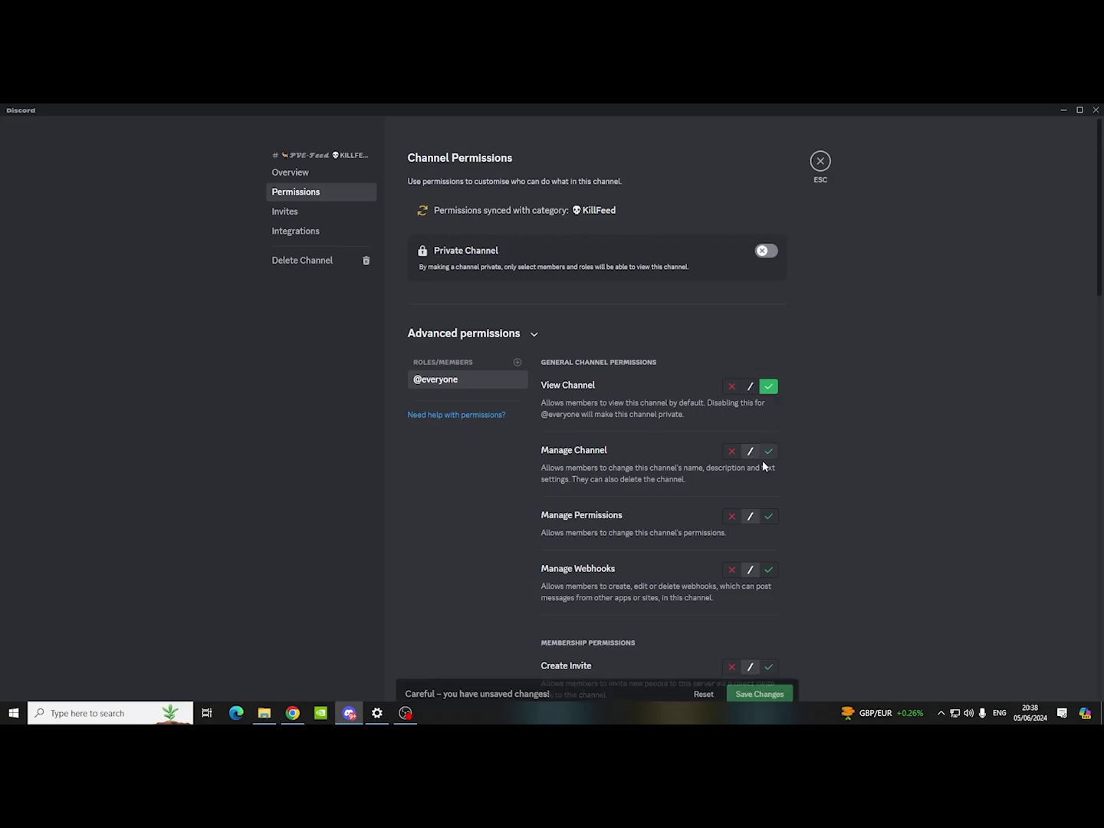
{"action": "scroll", "coordinate": [761, 522], "scroll_direction": "down", "scroll_amount": 2}
{"action": "left_click", "coordinate": [732, 649]}
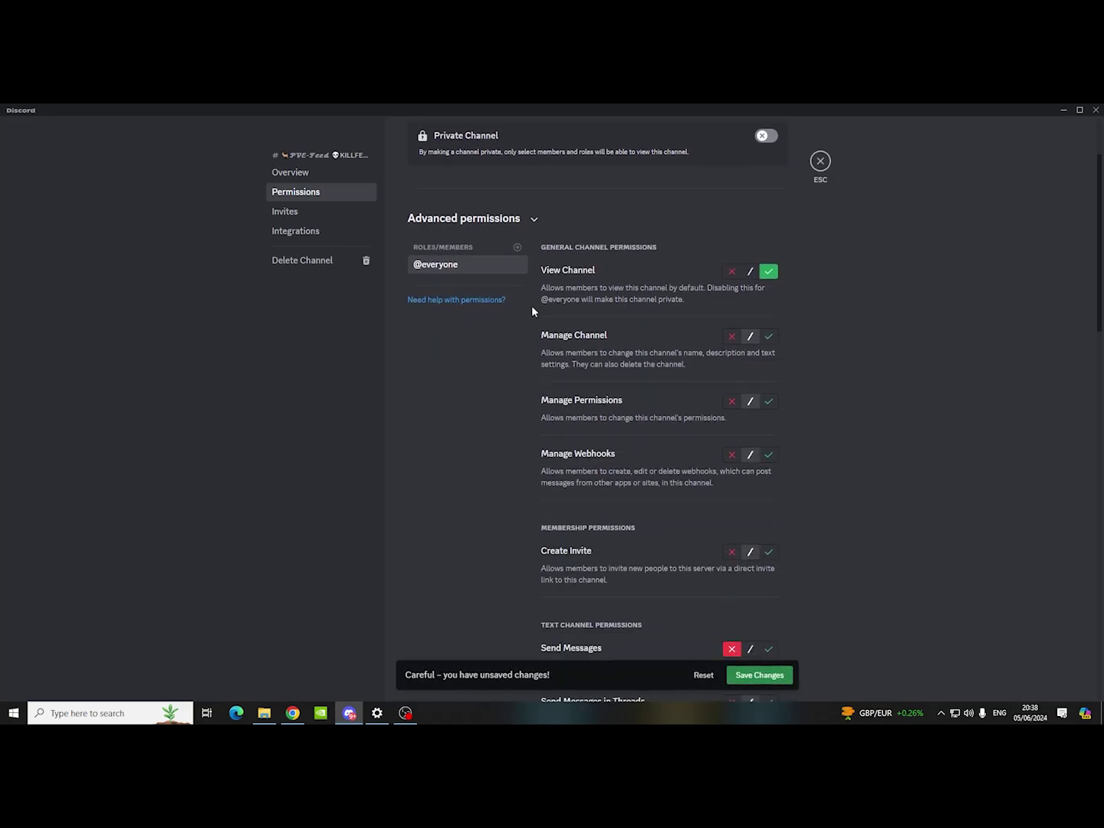
- Add the VereTech | RCE Bot role to PVE-Feed's permissions, allow it View Channel and Send Messages, save and leave the settings
{"action": "left_click", "coordinate": [518, 246]}
{"action": "left_click", "coordinate": [467, 333]}
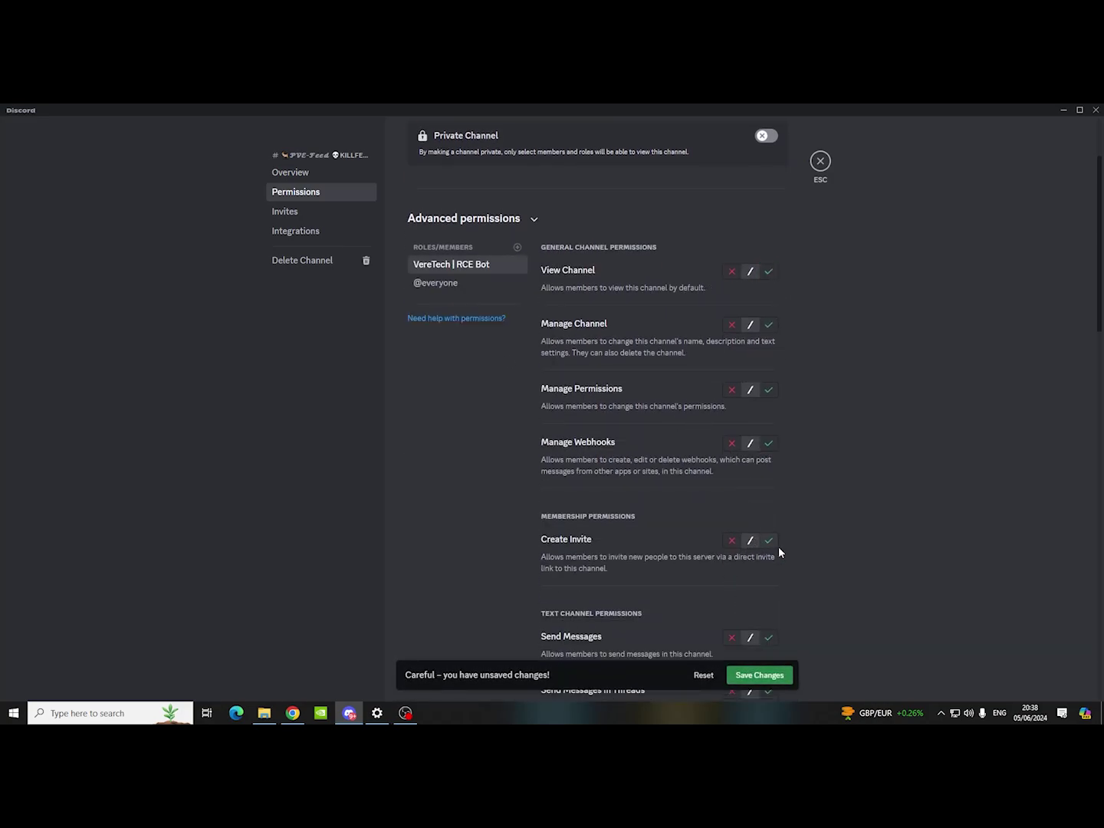
{"action": "left_click", "coordinate": [768, 272]}
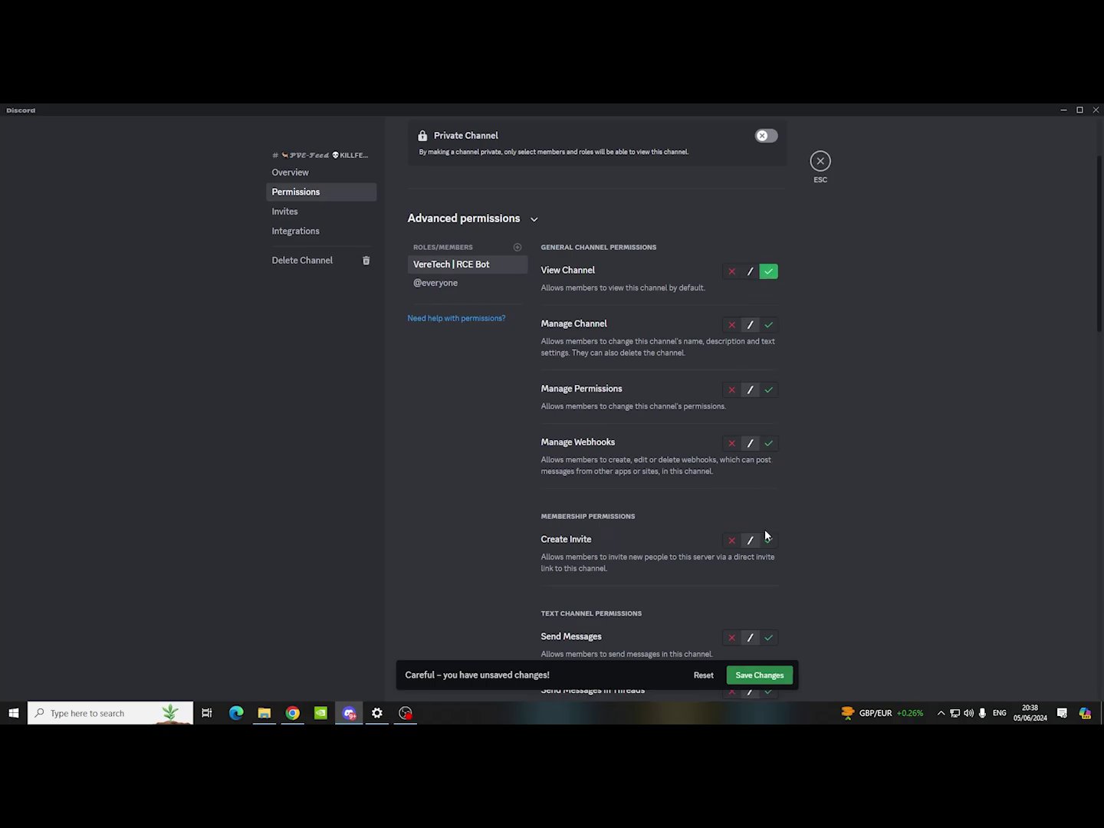
{"action": "left_click", "coordinate": [769, 638]}
{"action": "left_click", "coordinate": [763, 675]}
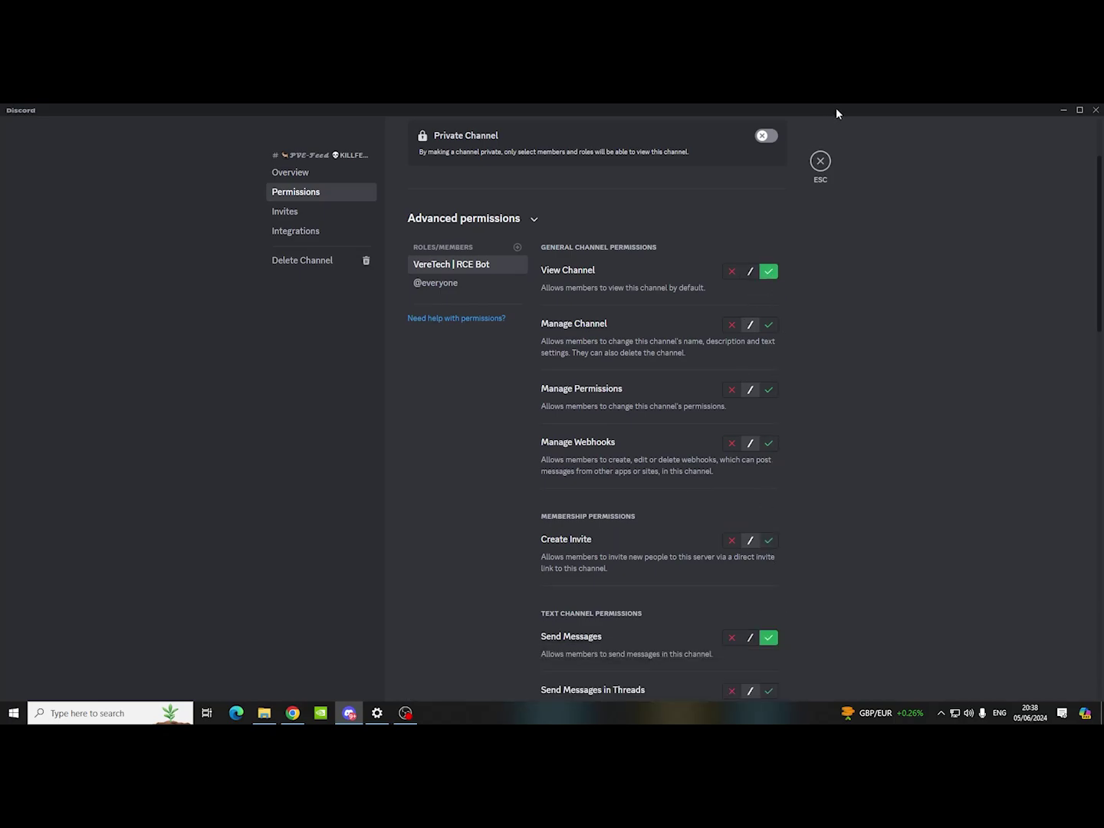
{"action": "left_click", "coordinate": [813, 172]}
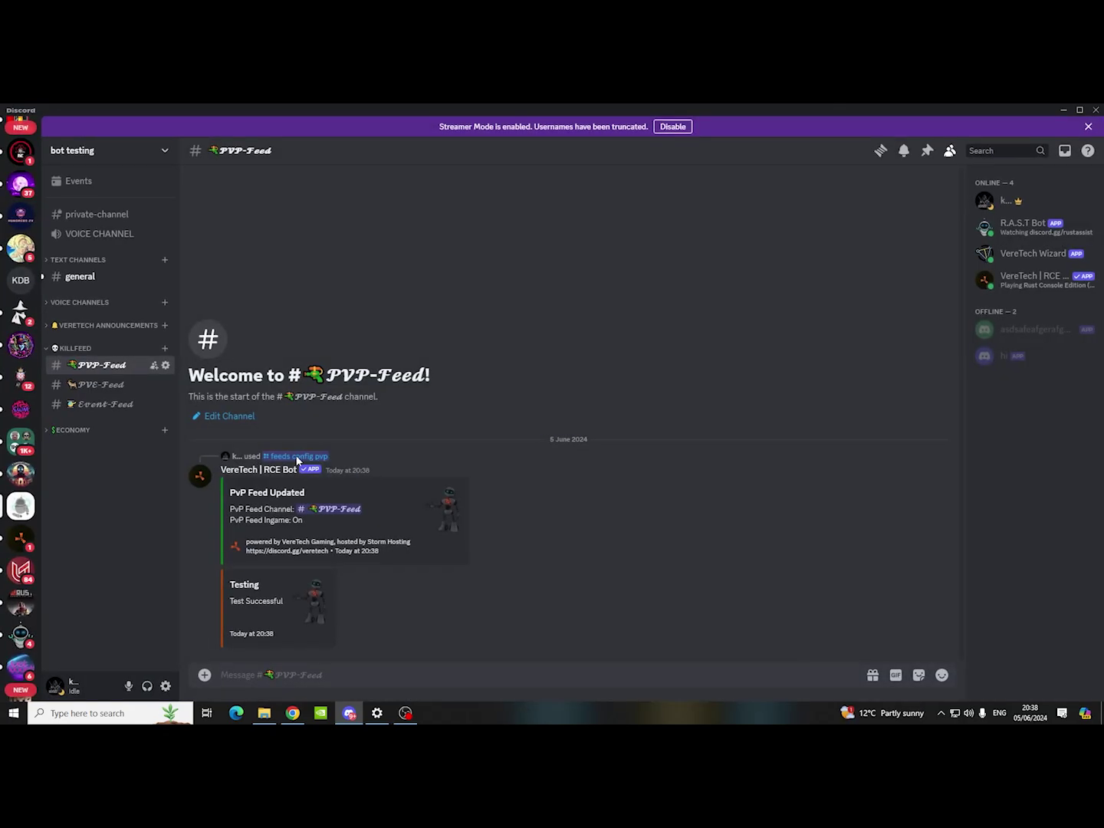
{"action": "left_click", "coordinate": [160, 402]}
{"action": "left_click", "coordinate": [295, 192]}
{"action": "scroll", "coordinate": [782, 536], "scroll_direction": "down", "scroll_amount": 2}
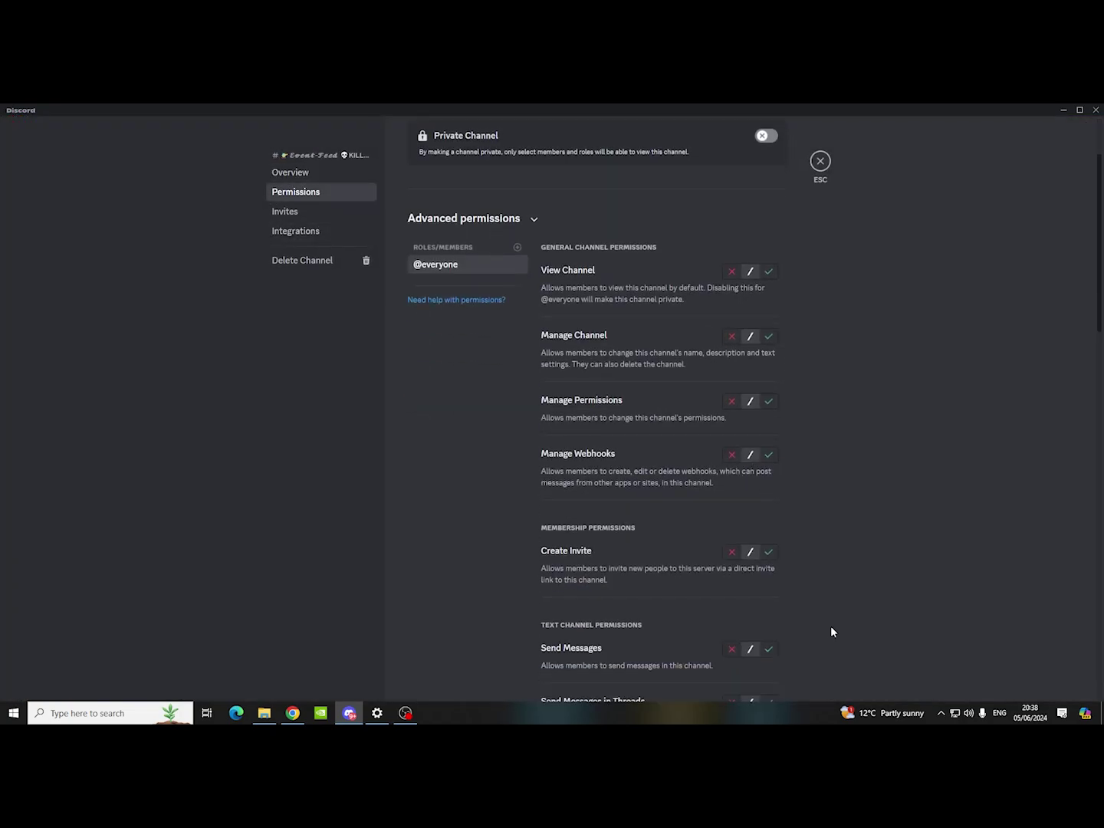
{"action": "left_click", "coordinate": [732, 650]}
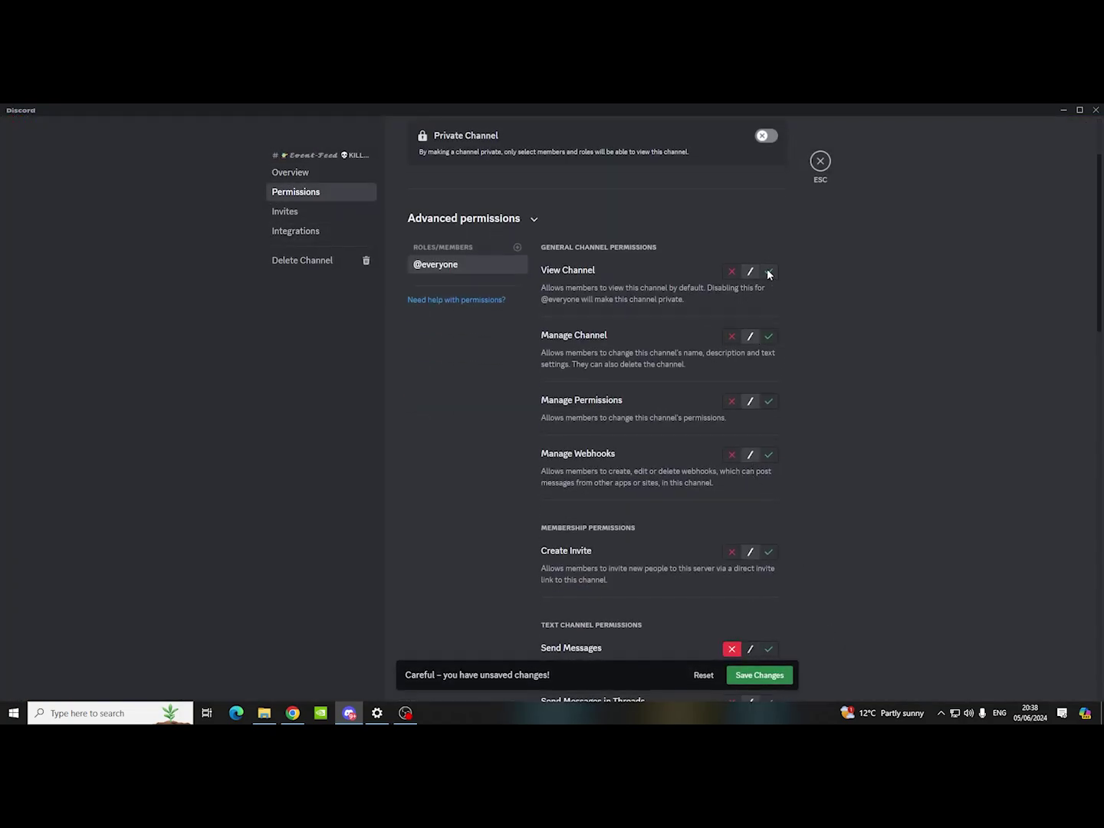
{"action": "left_click", "coordinate": [759, 676]}
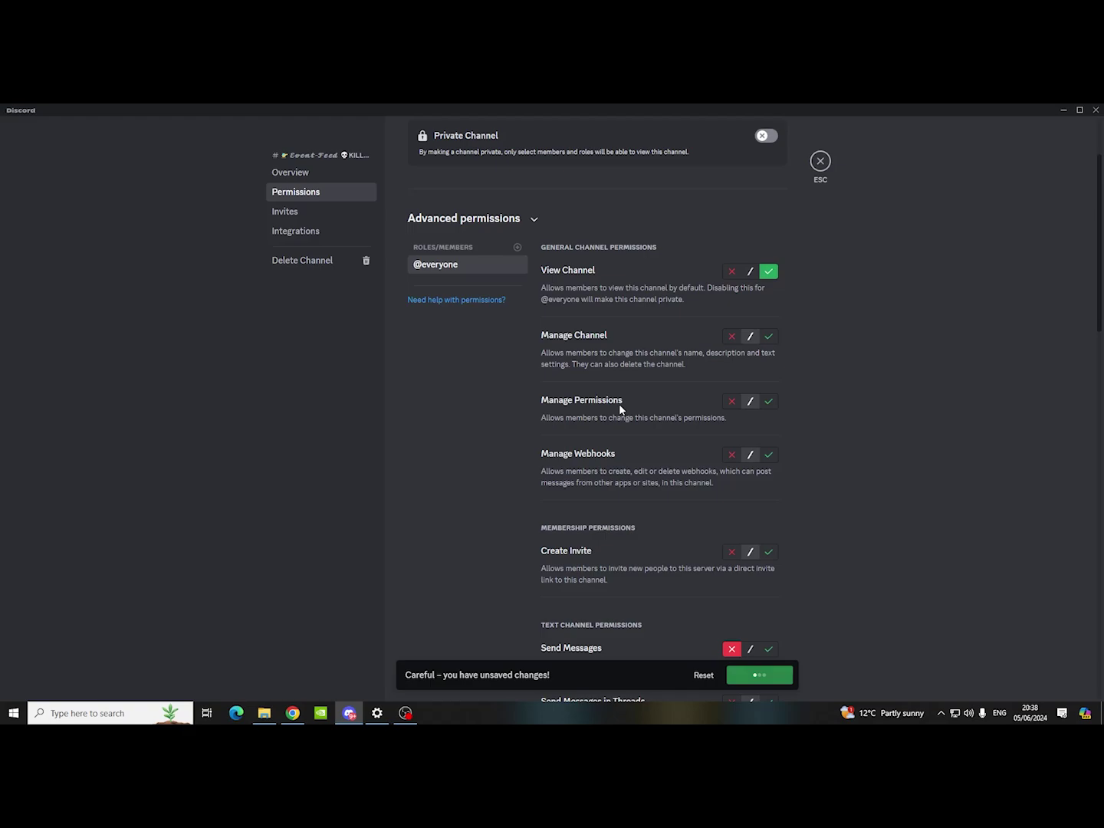
- Add the VereTech | RCE Bot role to Event-Feed's permissions, allow it View Channel and Send Messages, save and leave the settings
{"action": "left_click", "coordinate": [518, 247]}
{"action": "left_click", "coordinate": [458, 334]}
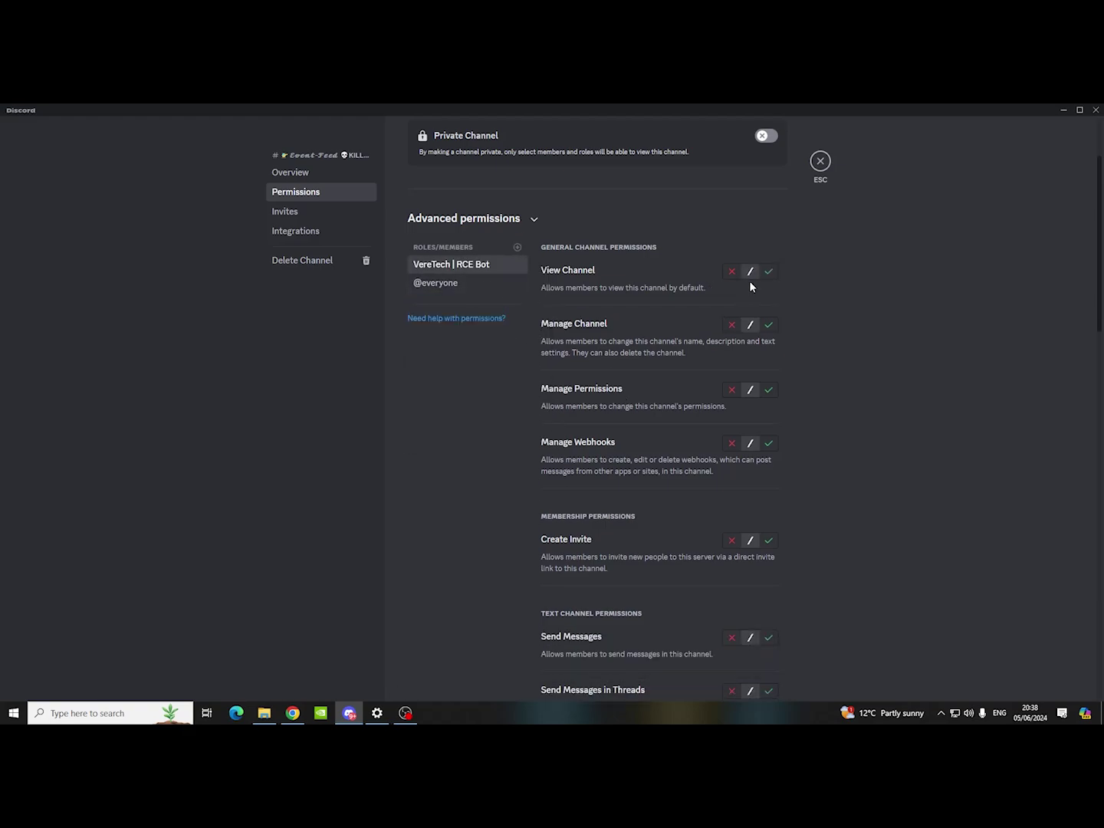
{"action": "left_click", "coordinate": [767, 638]}
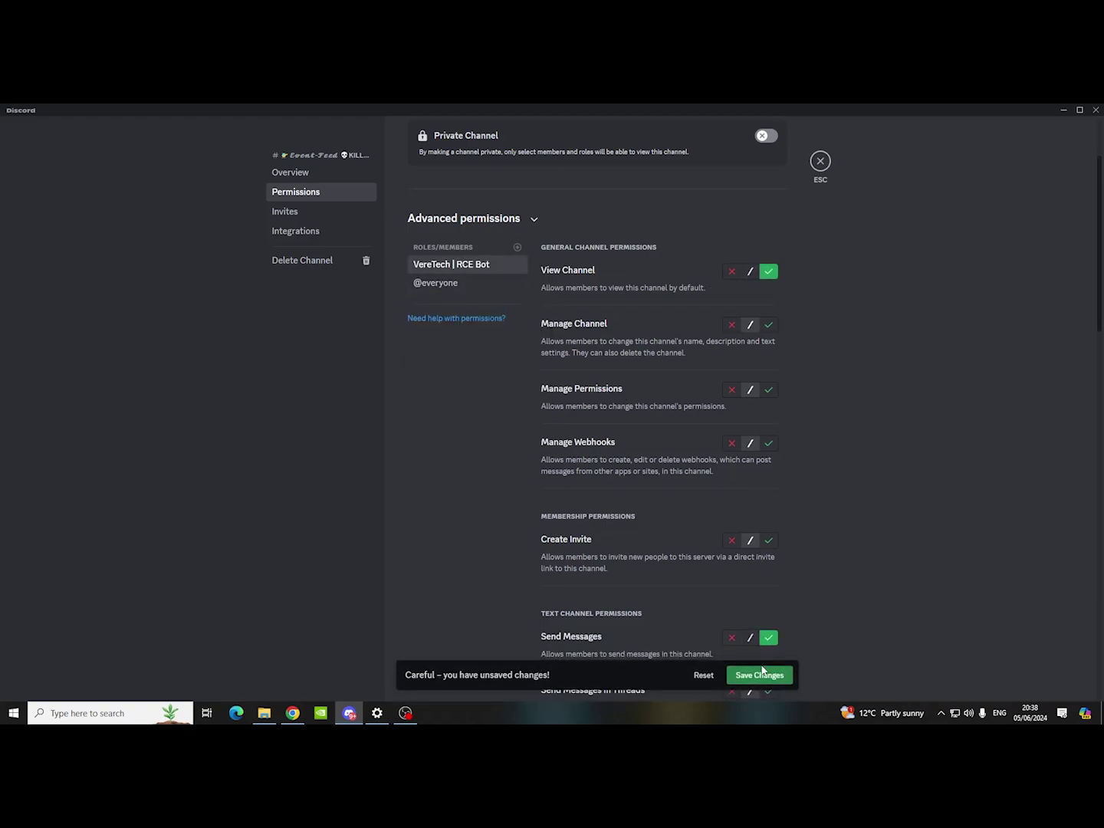
{"action": "left_click", "coordinate": [760, 675]}
{"action": "left_click", "coordinate": [819, 163]}
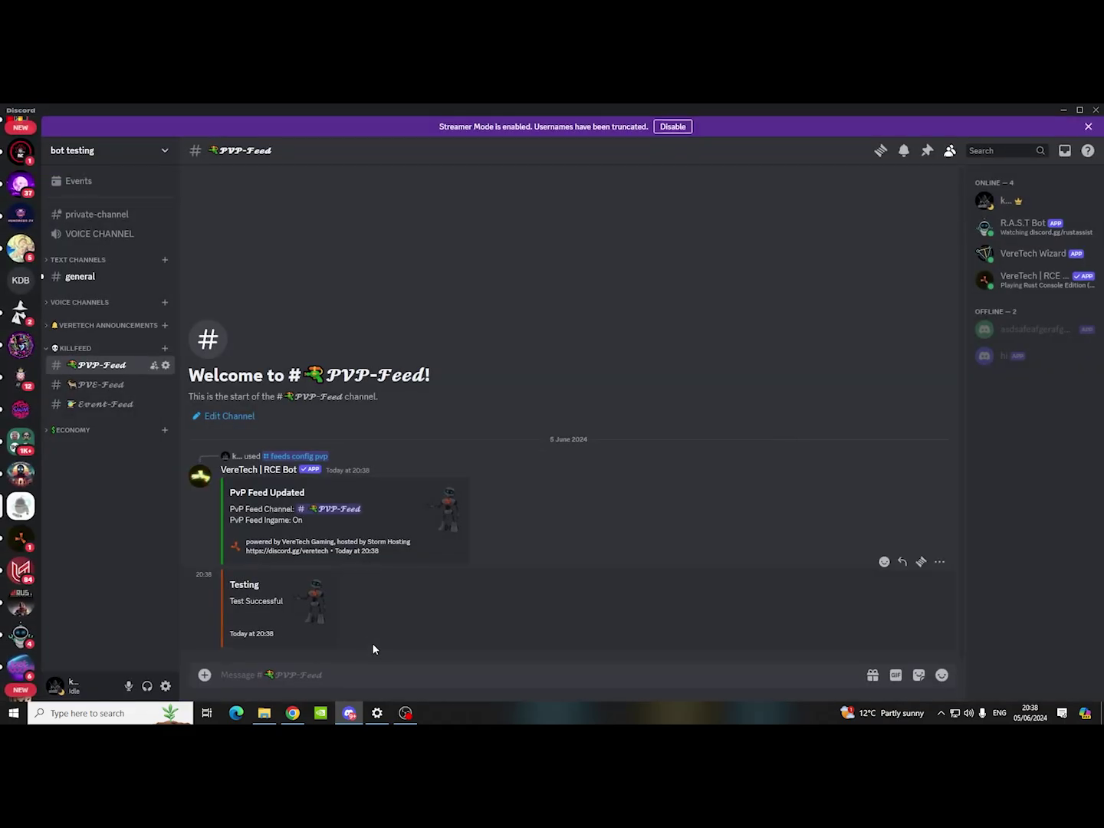
- In PVE-Feed, run /feeds config pve for Veretech Test with in-game Yes, in-discord Yes and show-scientists No
{"action": "left_click", "coordinate": [122, 385]}
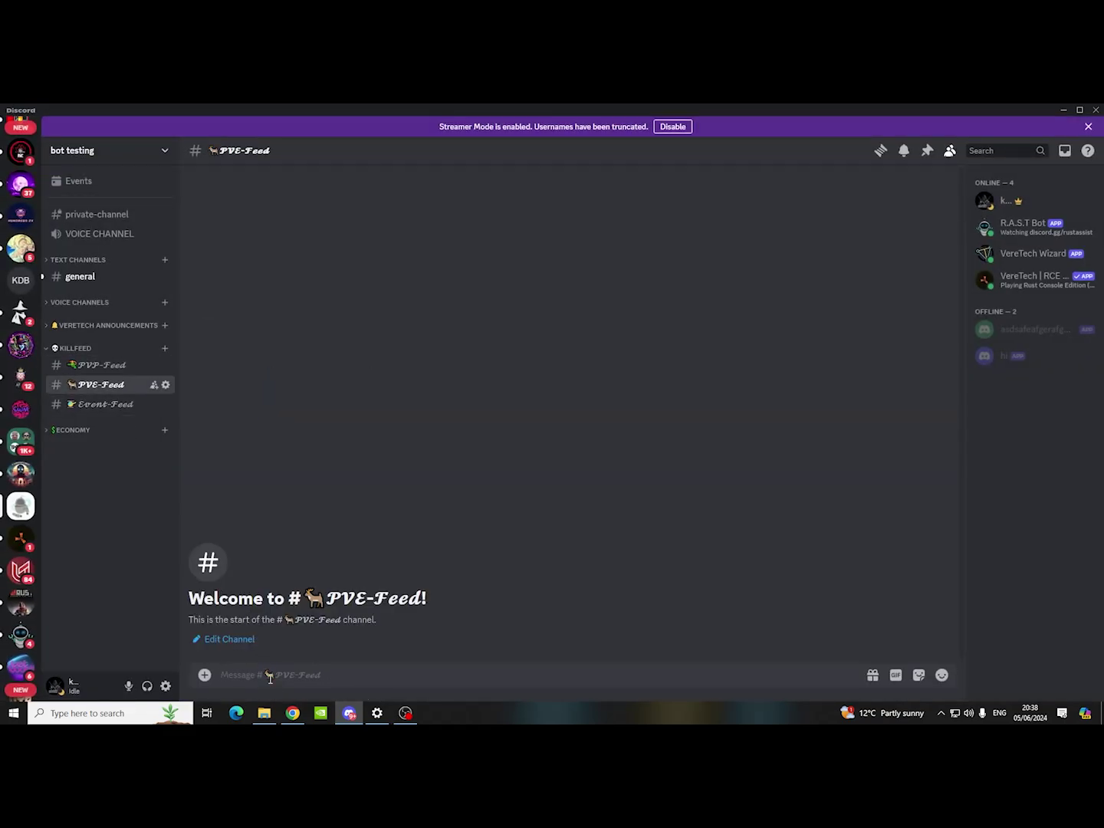
{"action": "type", "text": "/feeds con"}
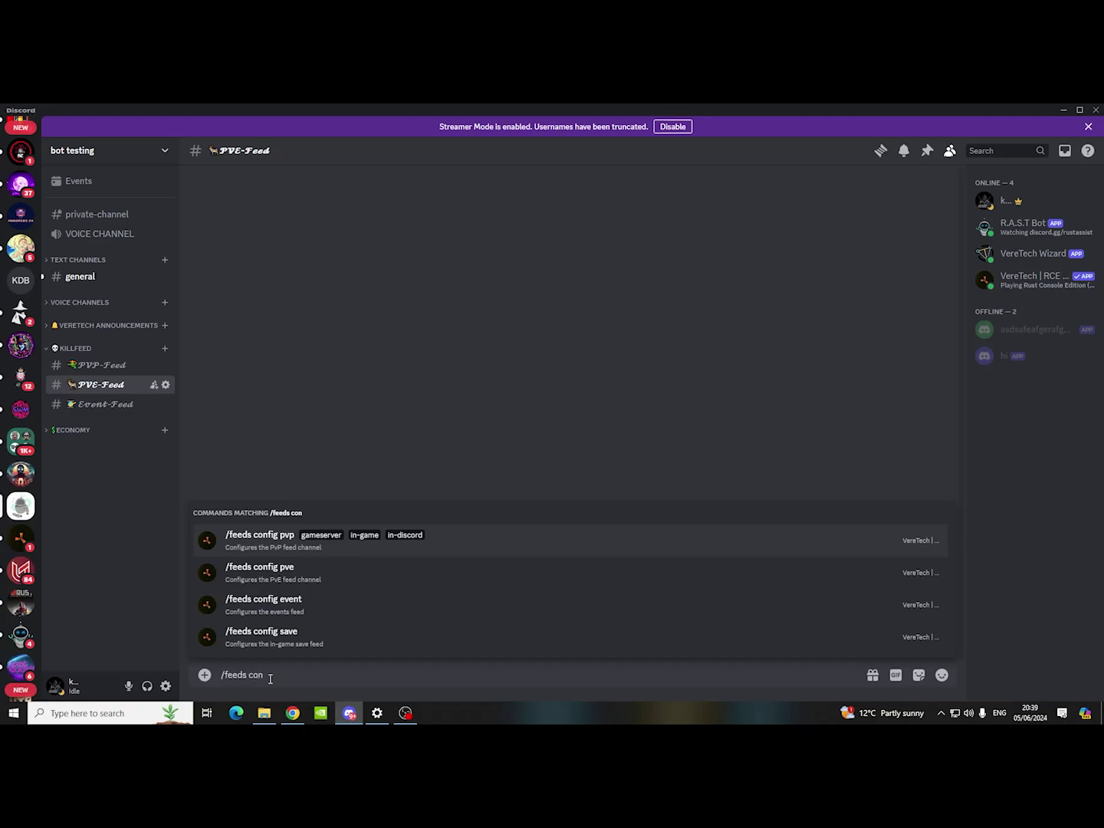
{"action": "left_click", "coordinate": [251, 569]}
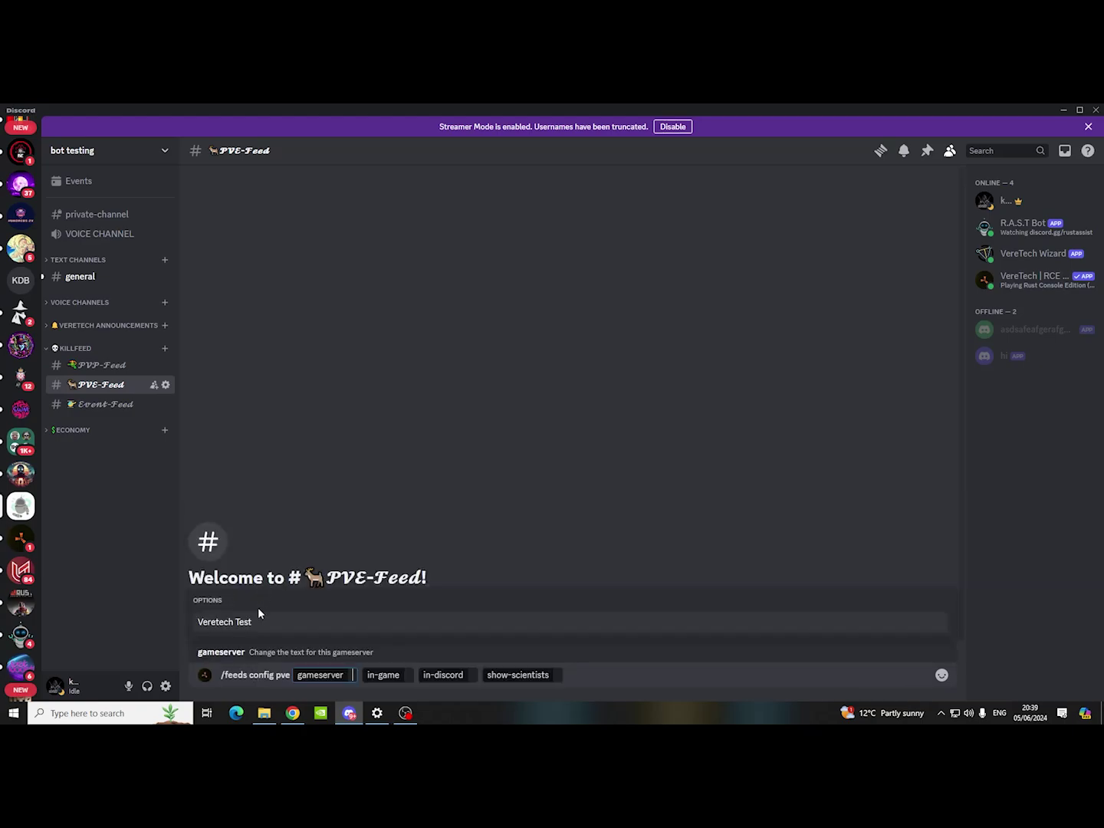
{"action": "left_click", "coordinate": [262, 619]}
{"action": "left_click", "coordinate": [264, 626]}
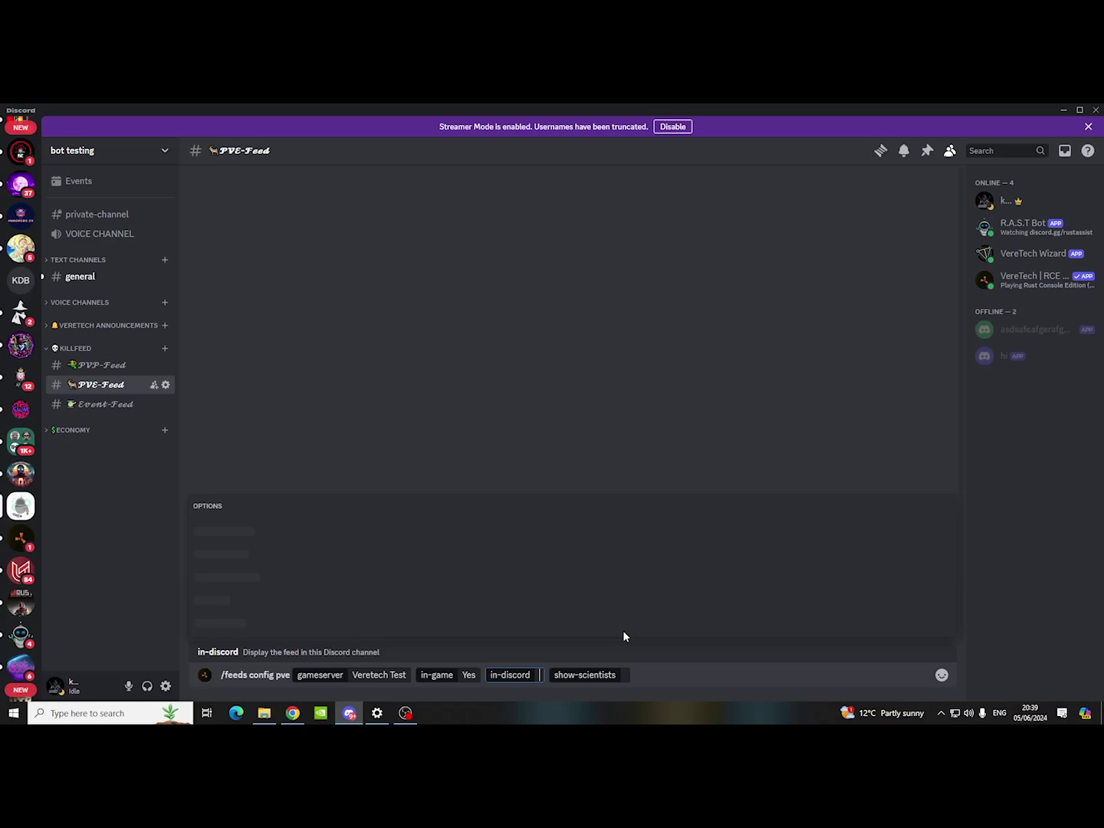
{"action": "left_click", "coordinate": [251, 622]}
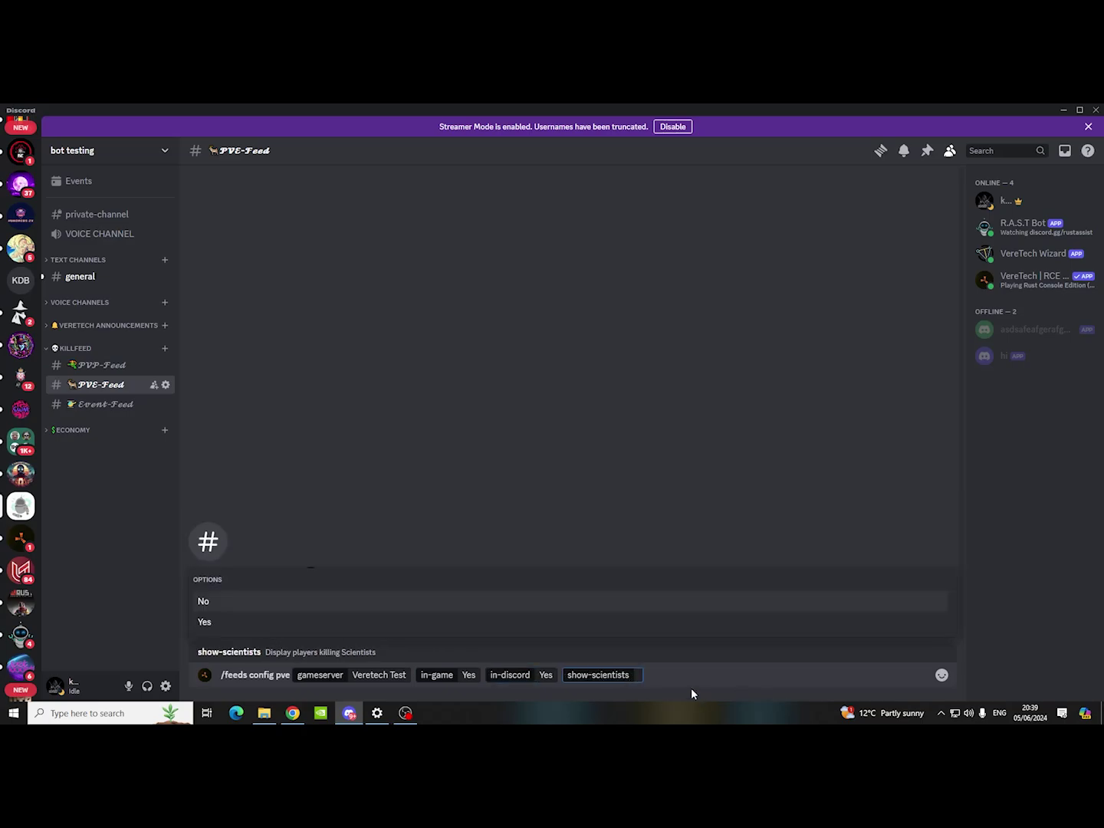
{"action": "left_click", "coordinate": [264, 604]}
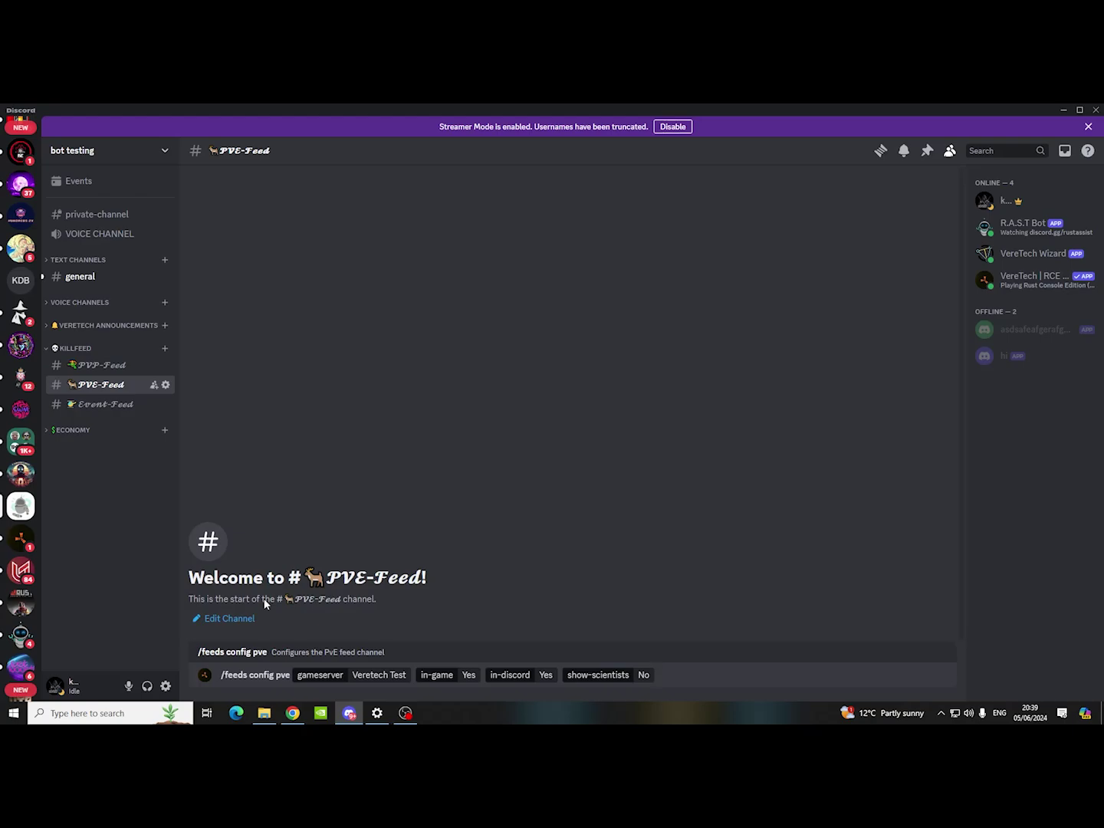
{"action": "key", "text": "Return"}
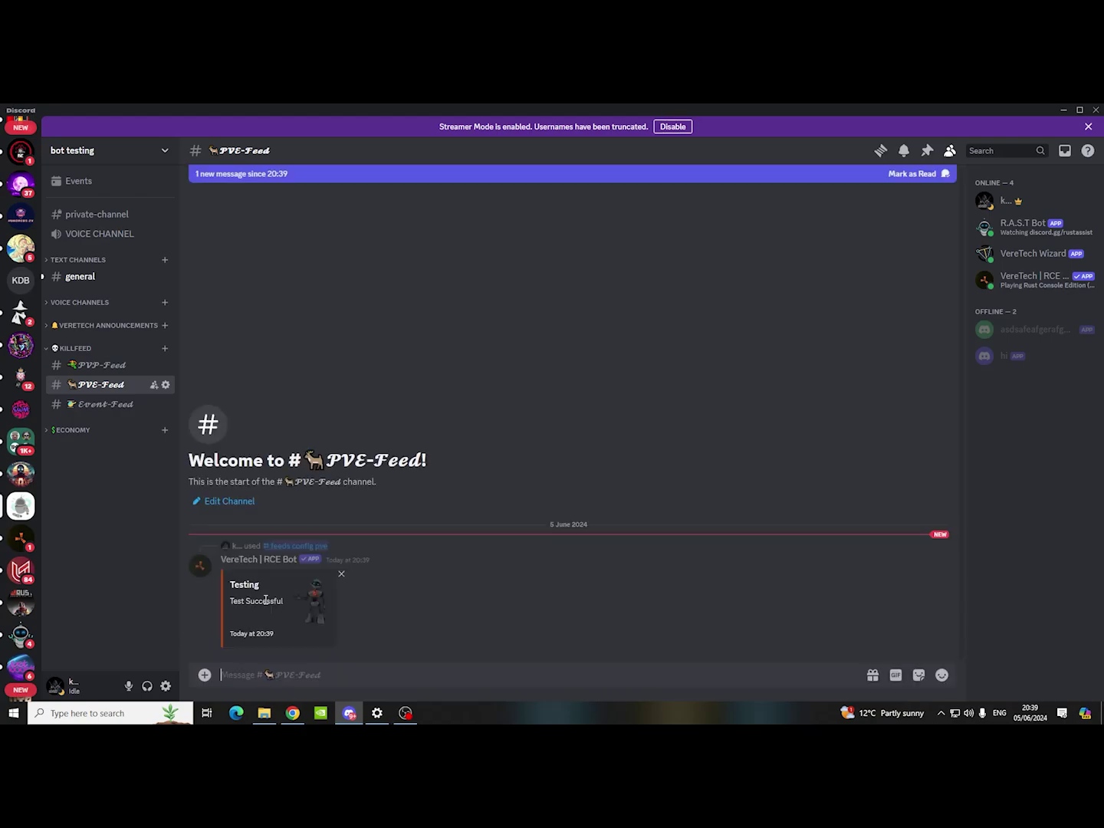
- In Event-Feed, run /feeds config event for Veretech Test with in-game Yes and in-discord Yes
{"action": "left_click", "coordinate": [103, 403]}
{"action": "type", "text": "/"}
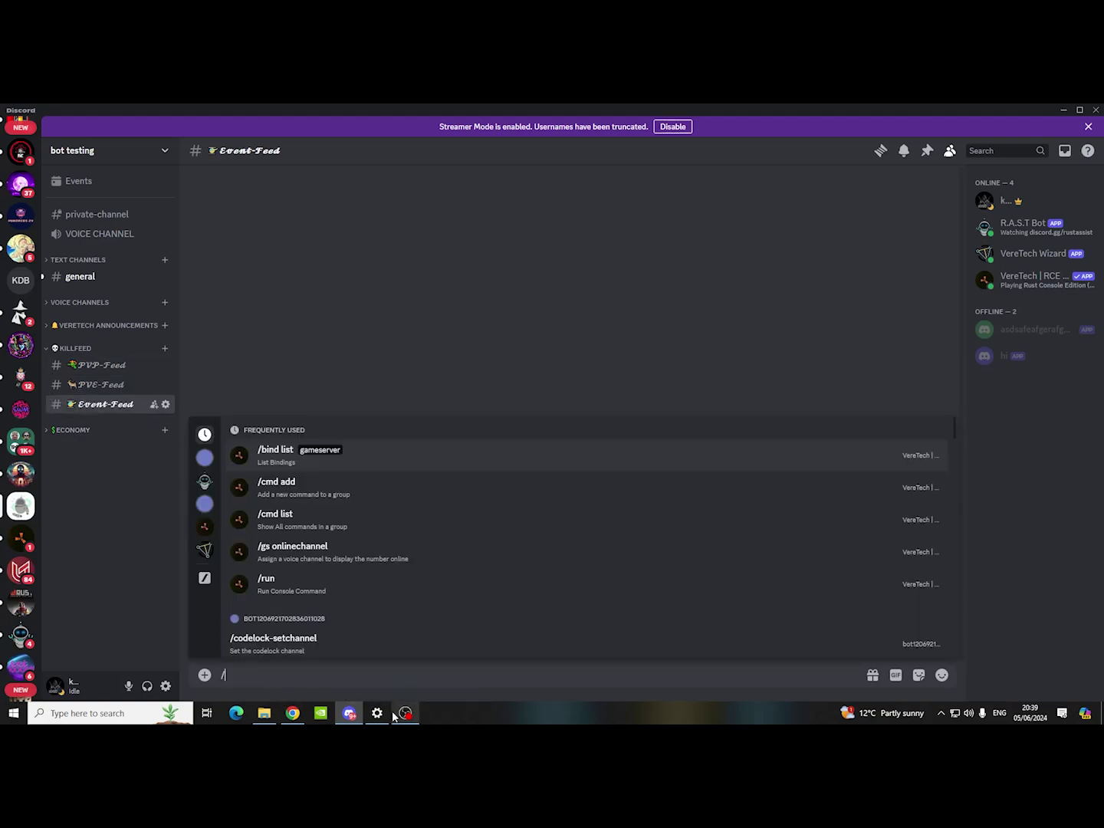
{"action": "type", "text": "feeds co"}
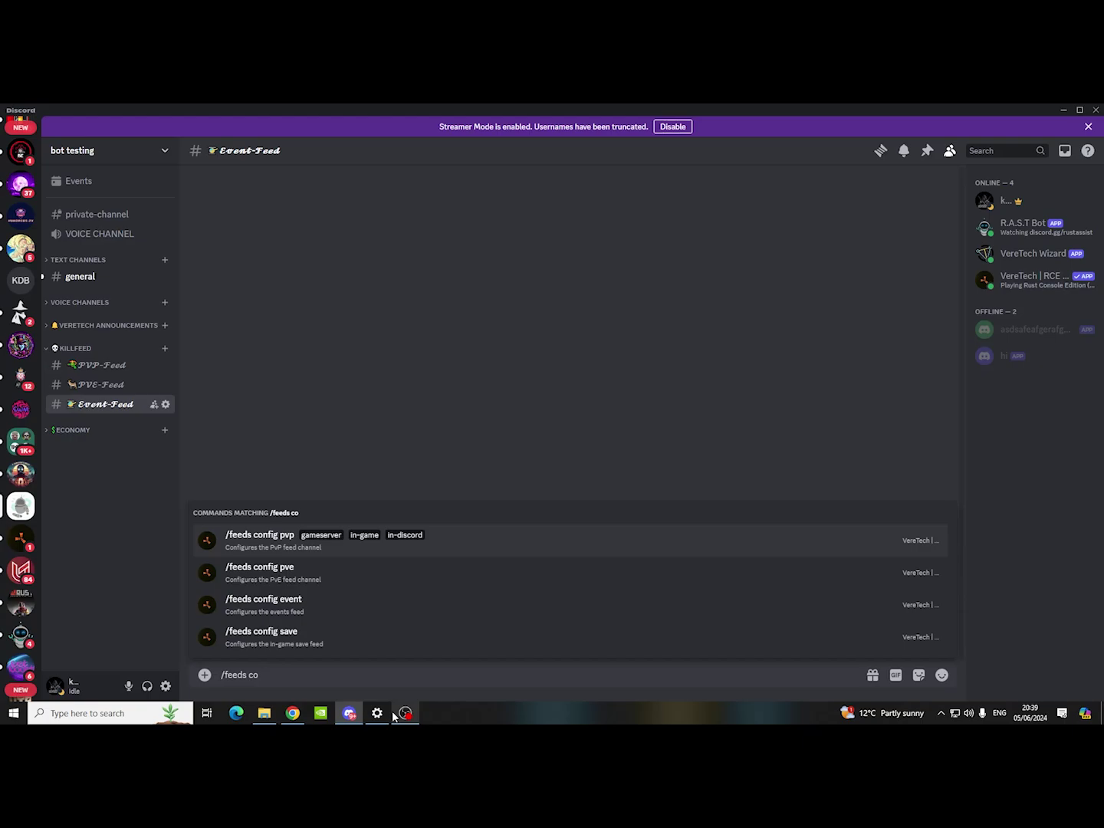
{"action": "left_click", "coordinate": [295, 605]}
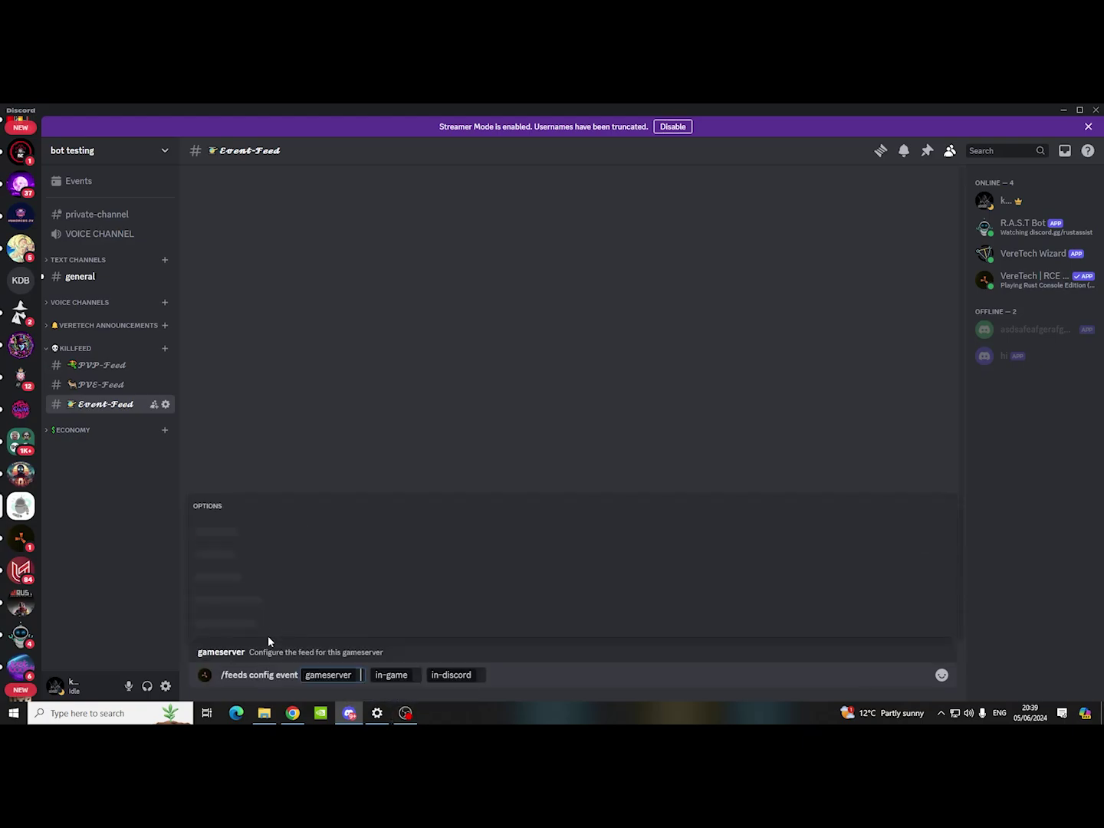
{"action": "left_click", "coordinate": [254, 623]}
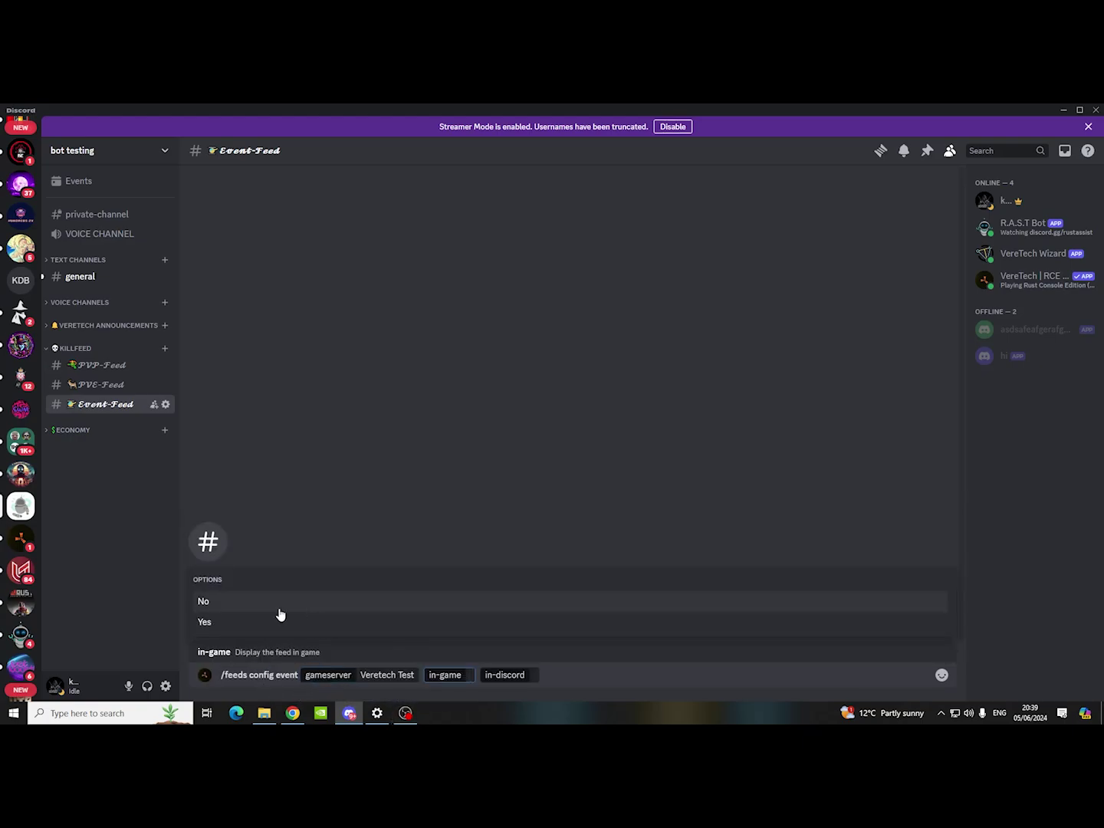
{"action": "left_click", "coordinate": [245, 625]}
{"action": "left_click", "coordinate": [267, 624]}
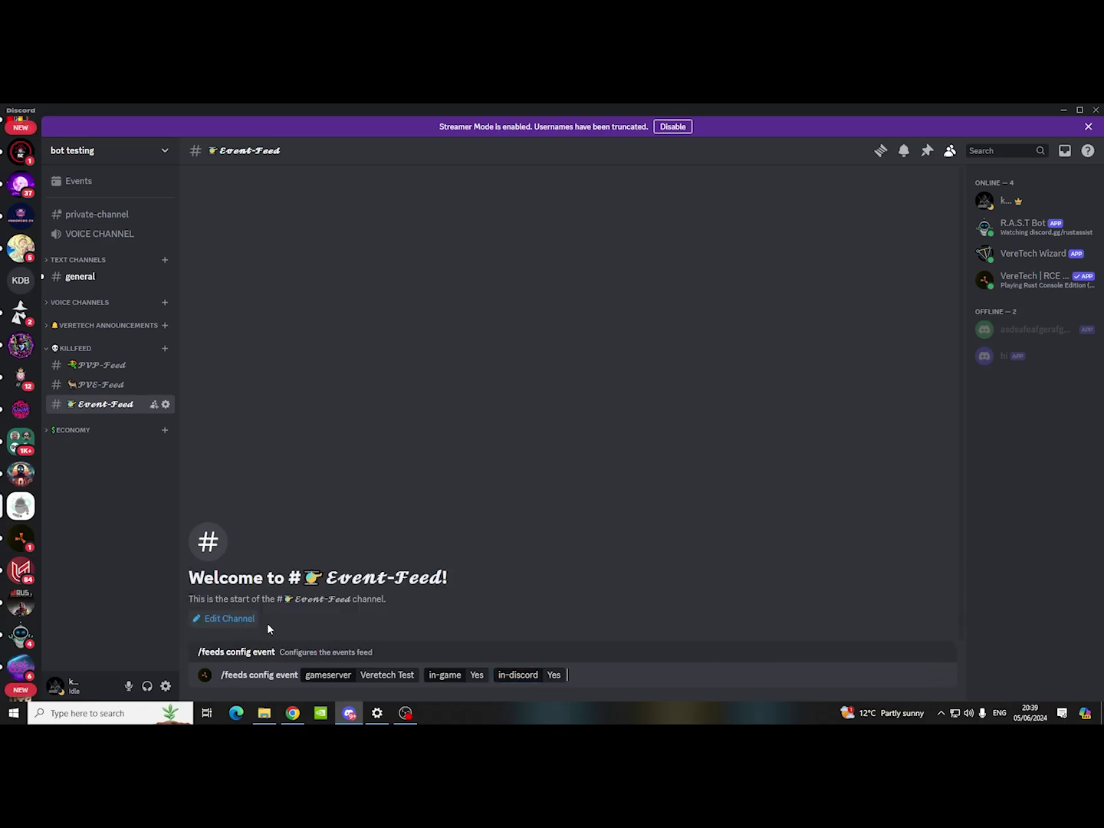
{"action": "key", "text": "Return"}
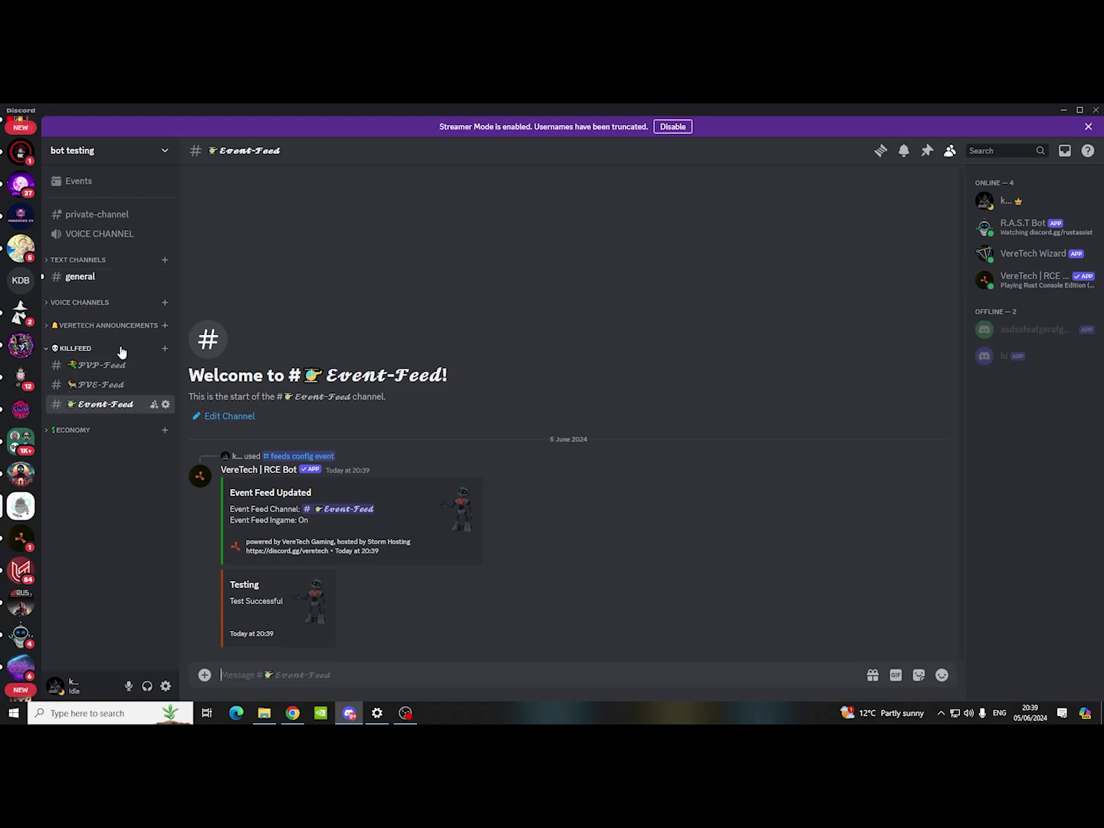
- In private-channel, run /gs onlinechannel for Veretech Test with voice-channel VOICE CHANNEL, prefix "There are" and suffix "Players Online"
{"action": "left_click", "coordinate": [97, 216]}
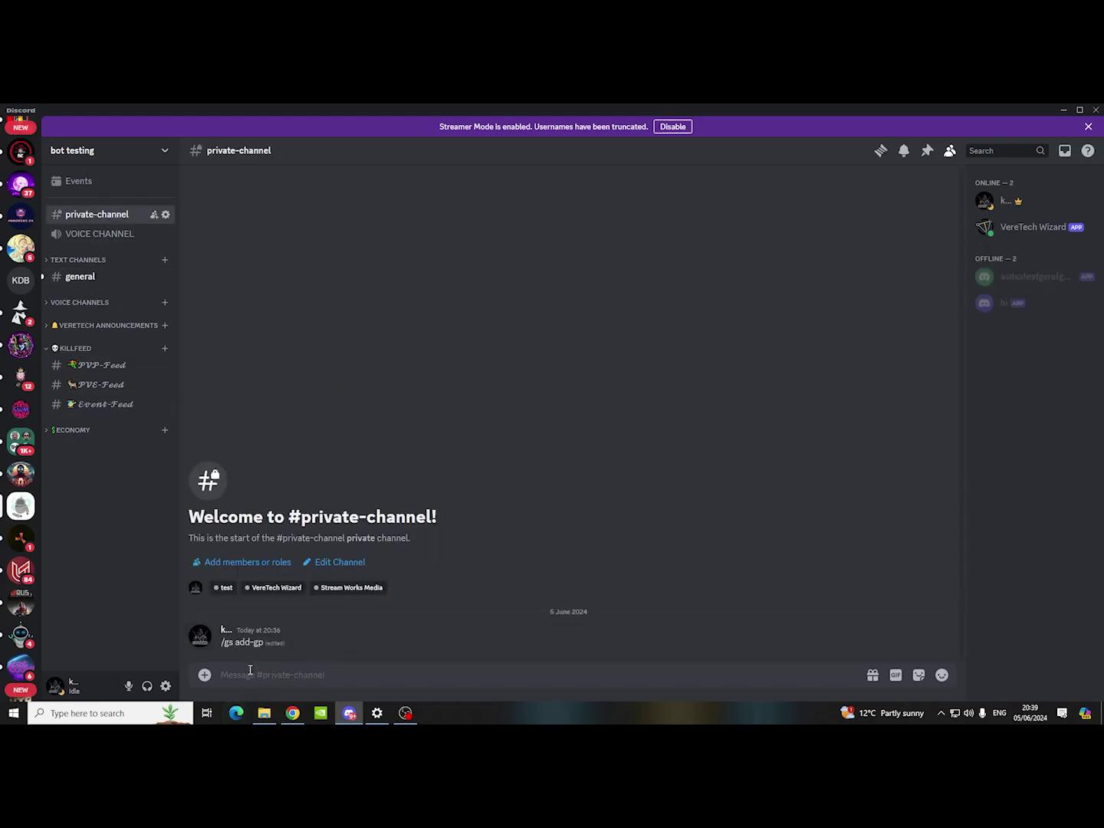
{"action": "type", "text": "/gs"}
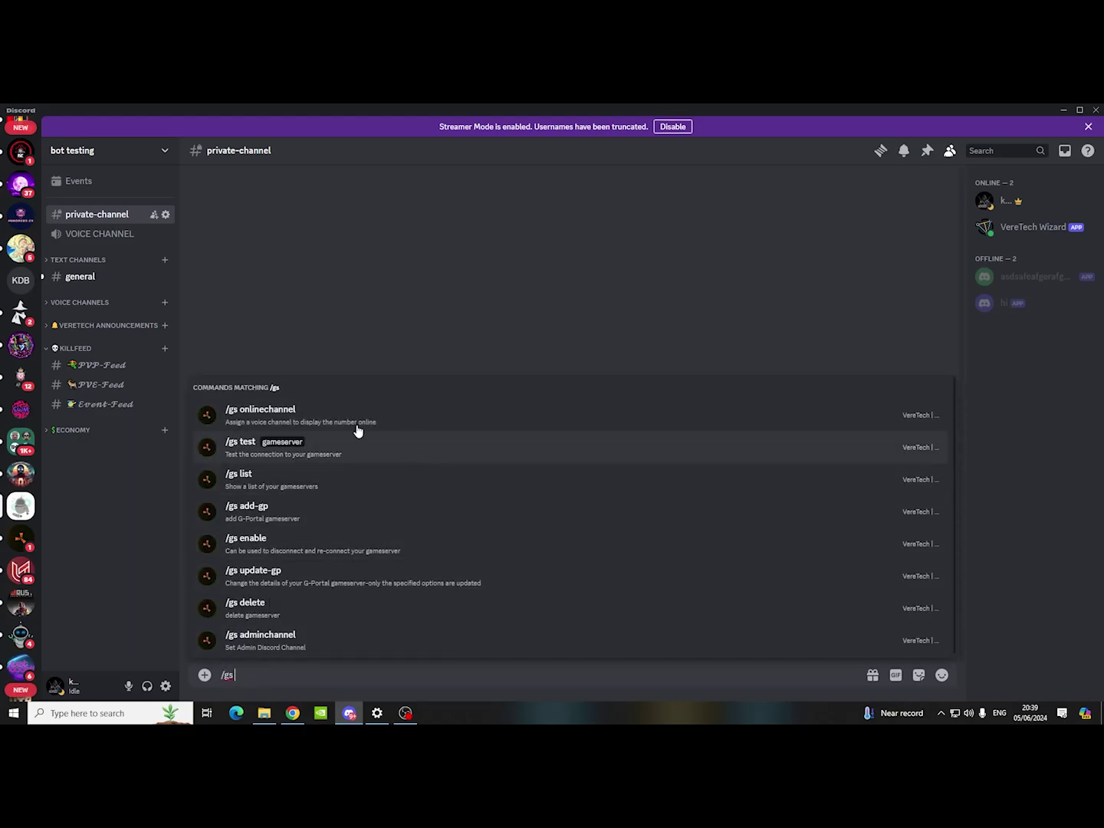
{"action": "left_click", "coordinate": [291, 414]}
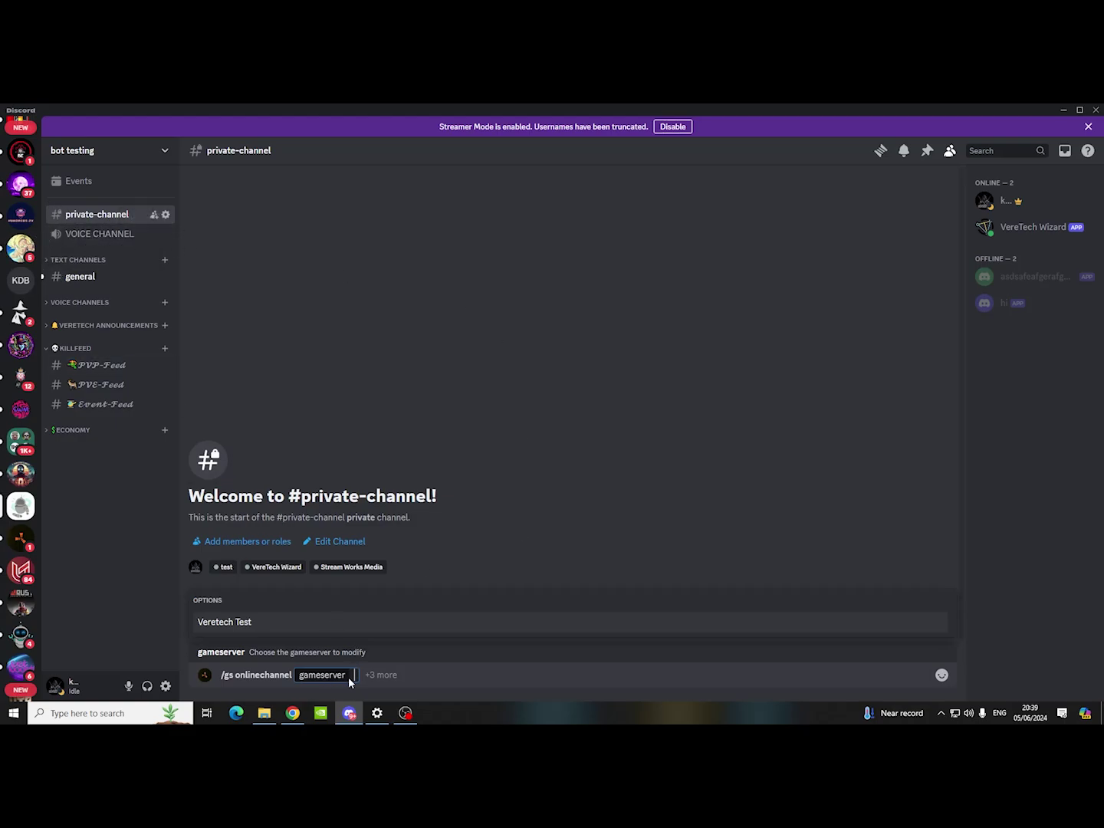
{"action": "left_click", "coordinate": [254, 624]}
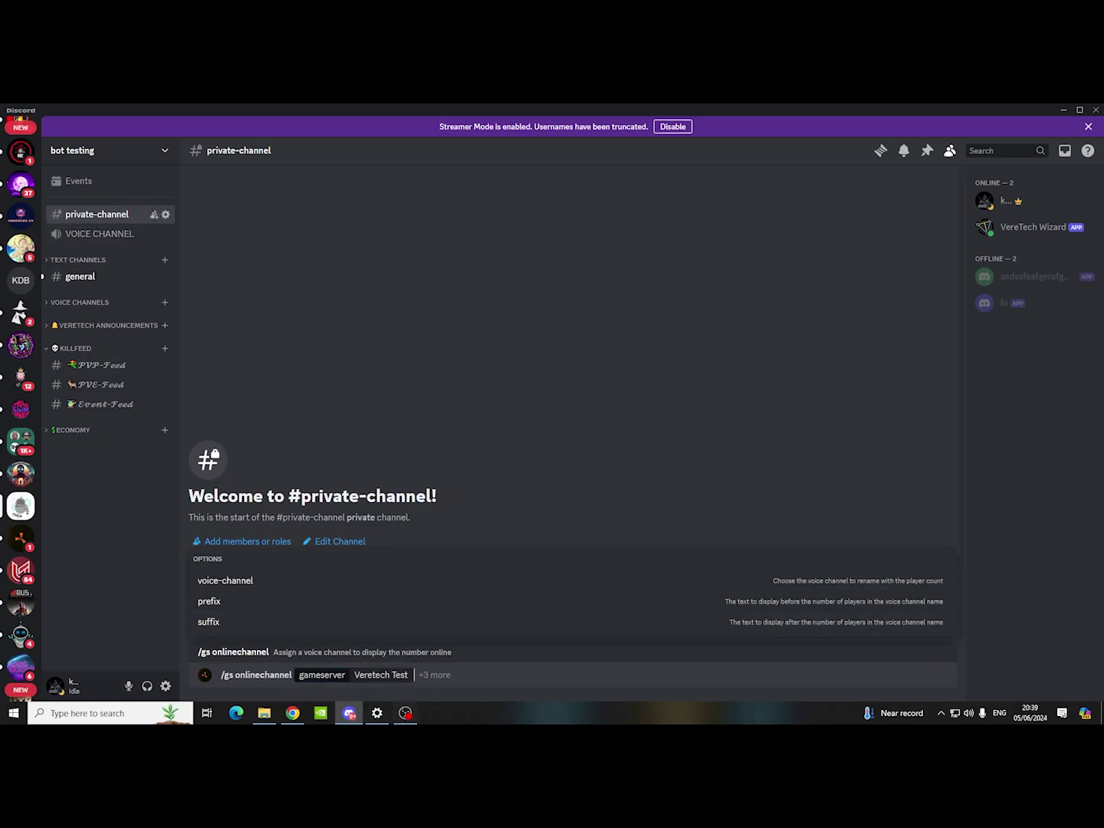
{"action": "left_click", "coordinate": [226, 580]}
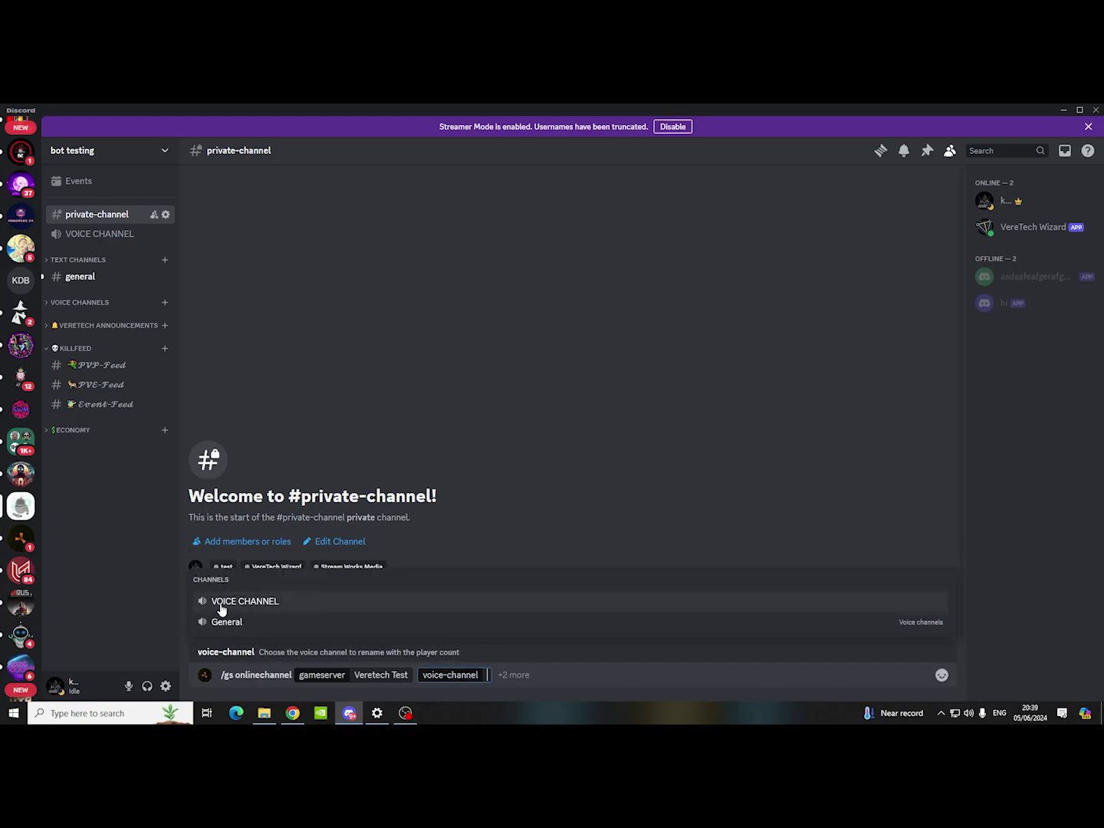
{"action": "left_click", "coordinate": [220, 604]}
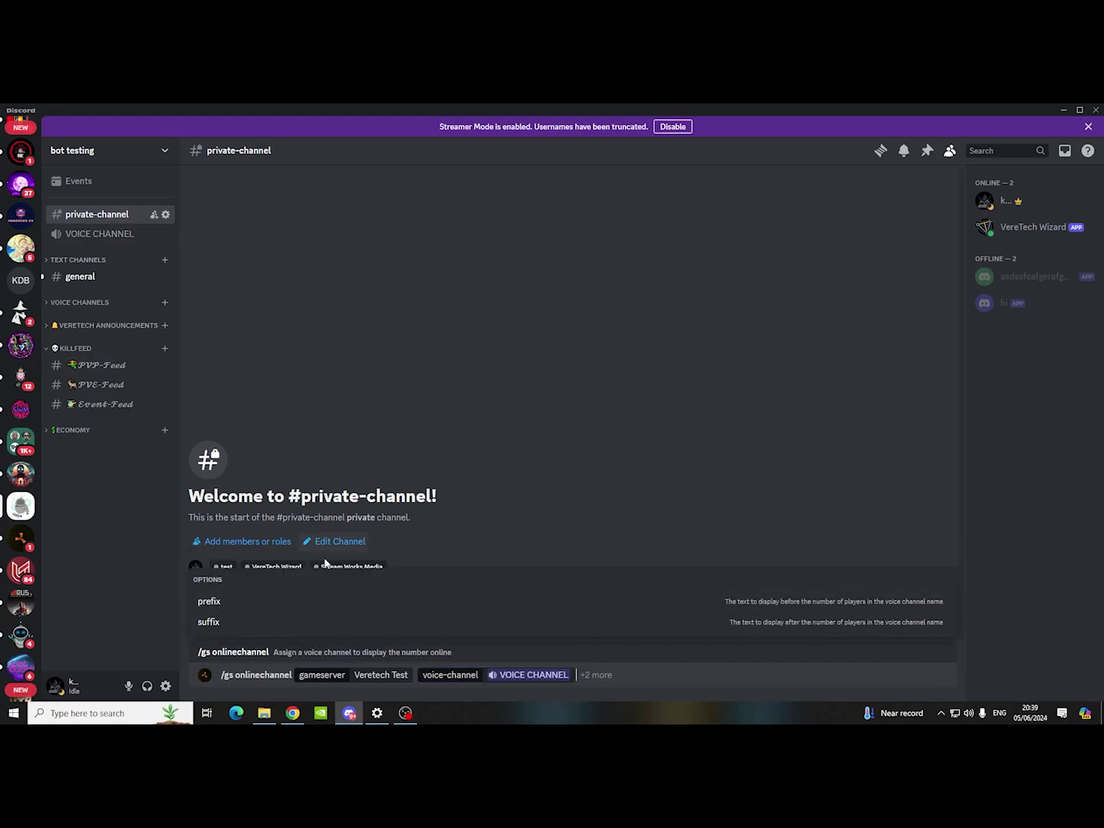
{"action": "left_click", "coordinate": [287, 603]}
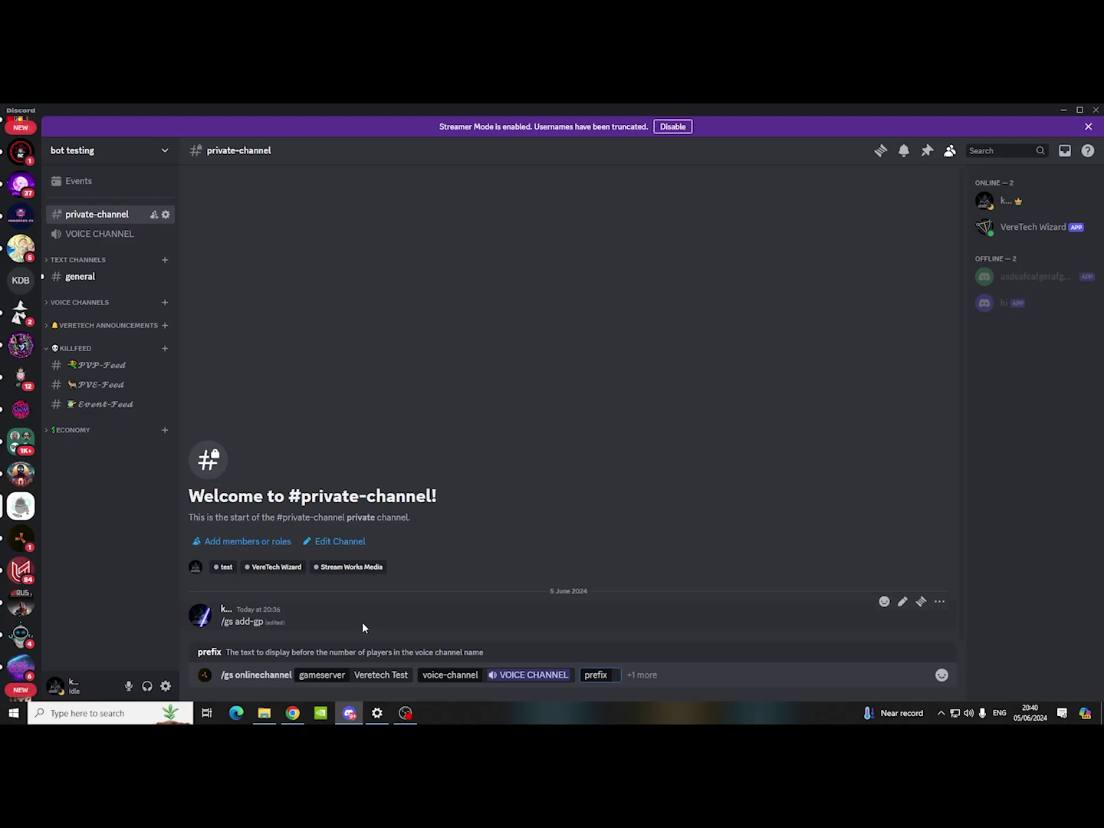
{"action": "key", "text": "shift"}
{"action": "type", "text": "There are"}
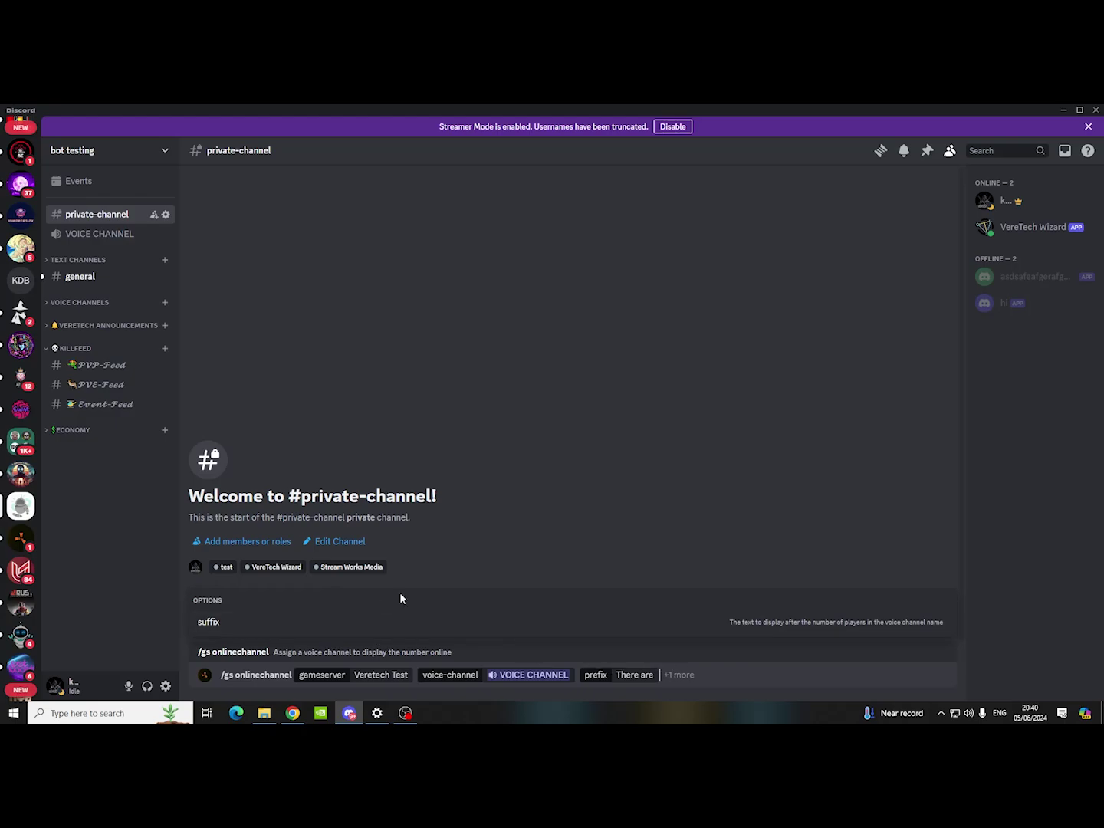
{"action": "left_click", "coordinate": [275, 631]}
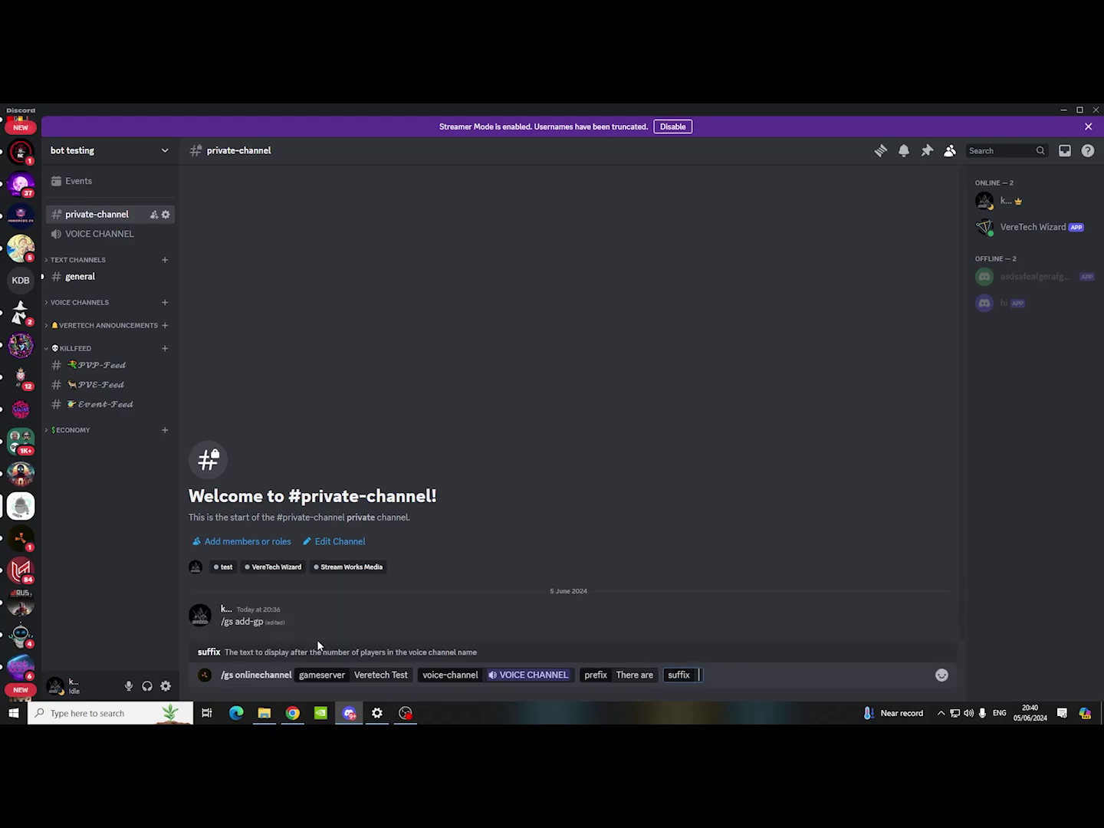
{"action": "type", "text": "Players Online"}
{"action": "key", "text": "Return"}
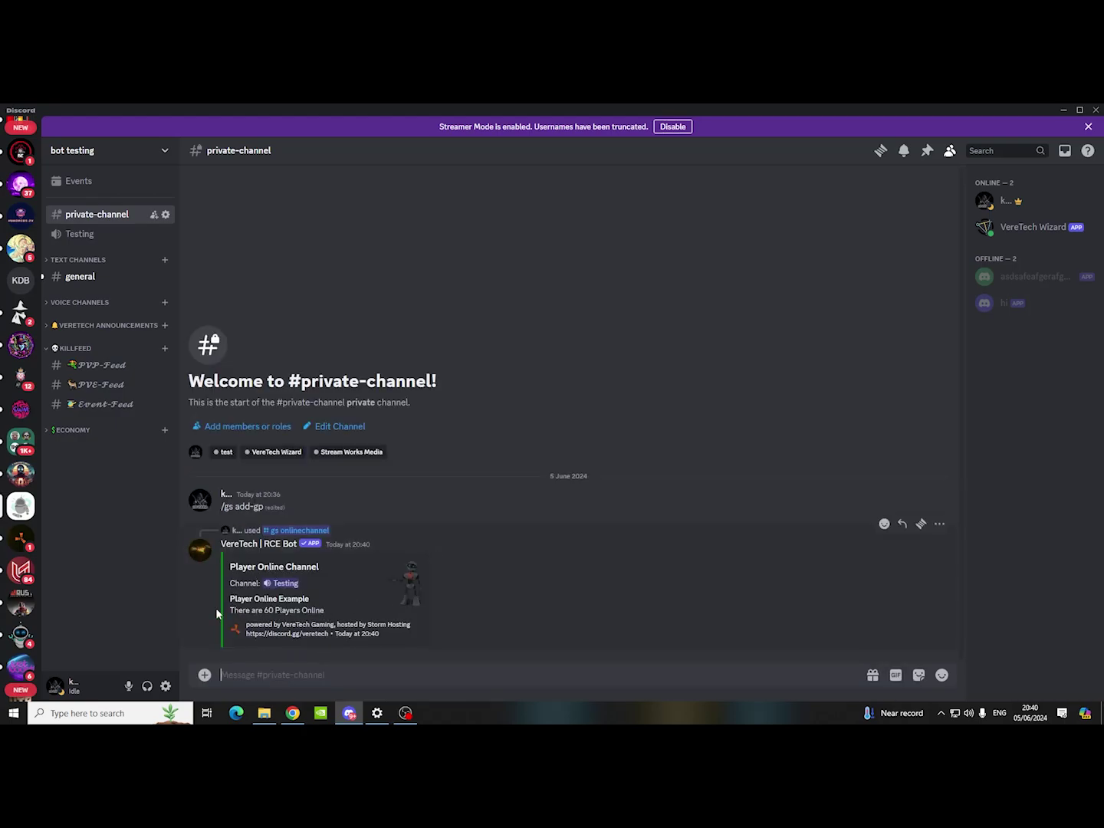
{"action": "left_click_drag", "start_coordinate": [229, 611], "coordinate": [325, 611]}
{"action": "left_click", "coordinate": [371, 592]}
{"action": "left_click_drag", "start_coordinate": [230, 610], "coordinate": [325, 611]}
{"action": "left_click", "coordinate": [325, 611]}
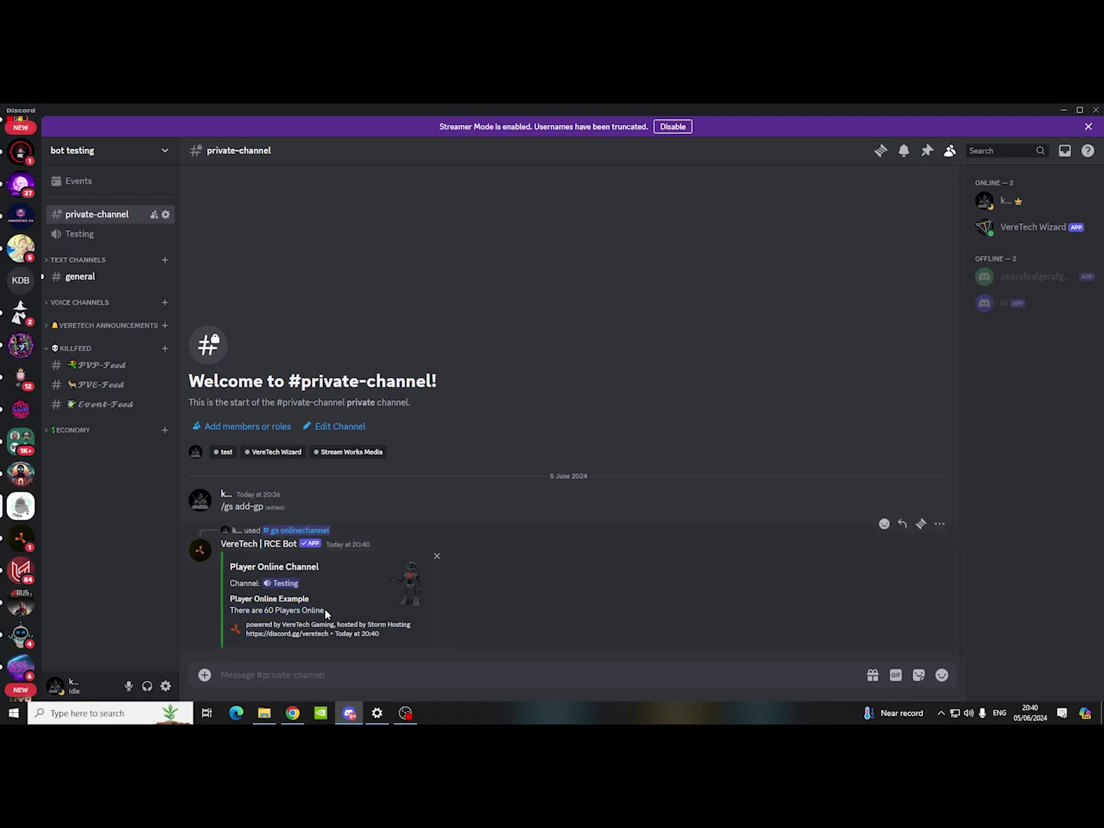
- Run /gs test for the Veretech Test gameserver in private-channel and review the returned configuration and connection status
{"action": "left_click", "coordinate": [295, 676]}
{"action": "type", "text": "/"}
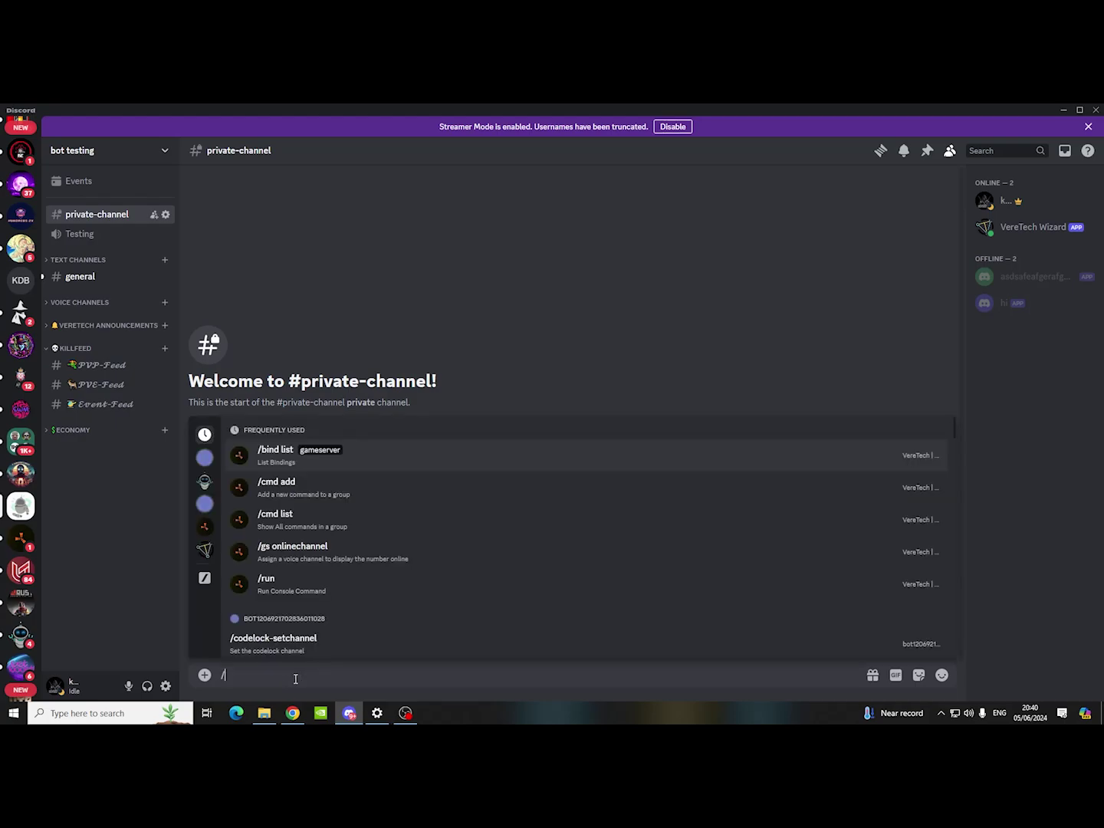
{"action": "key", "text": "BackSpace"}
{"action": "type", "text": "/gs"}
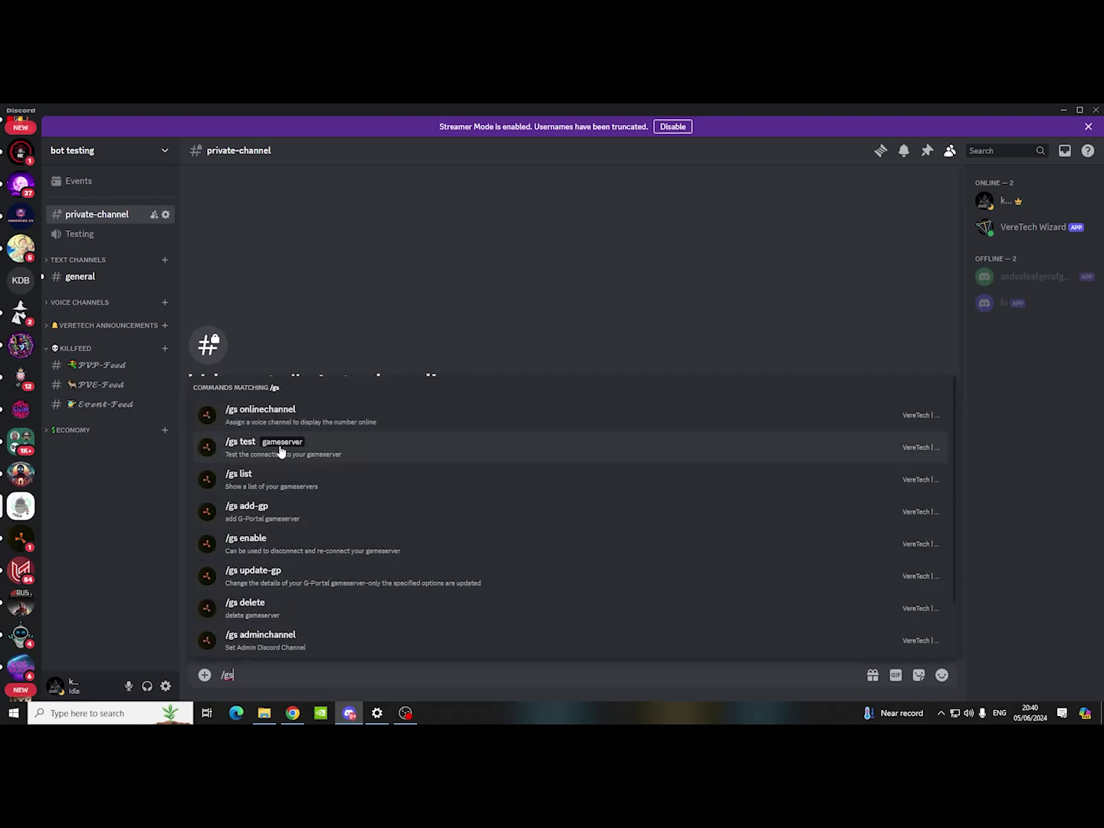
{"action": "left_click", "coordinate": [283, 452]}
{"action": "left_click", "coordinate": [254, 623]}
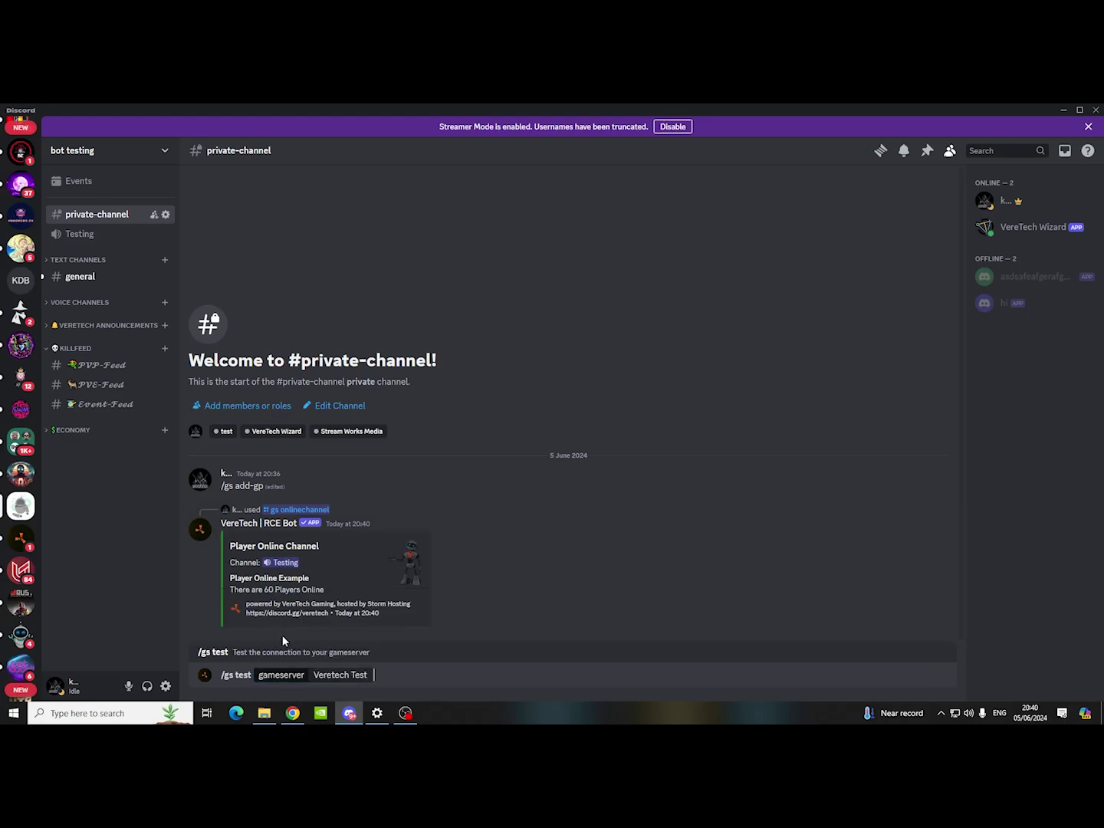
{"action": "key", "text": "Return"}
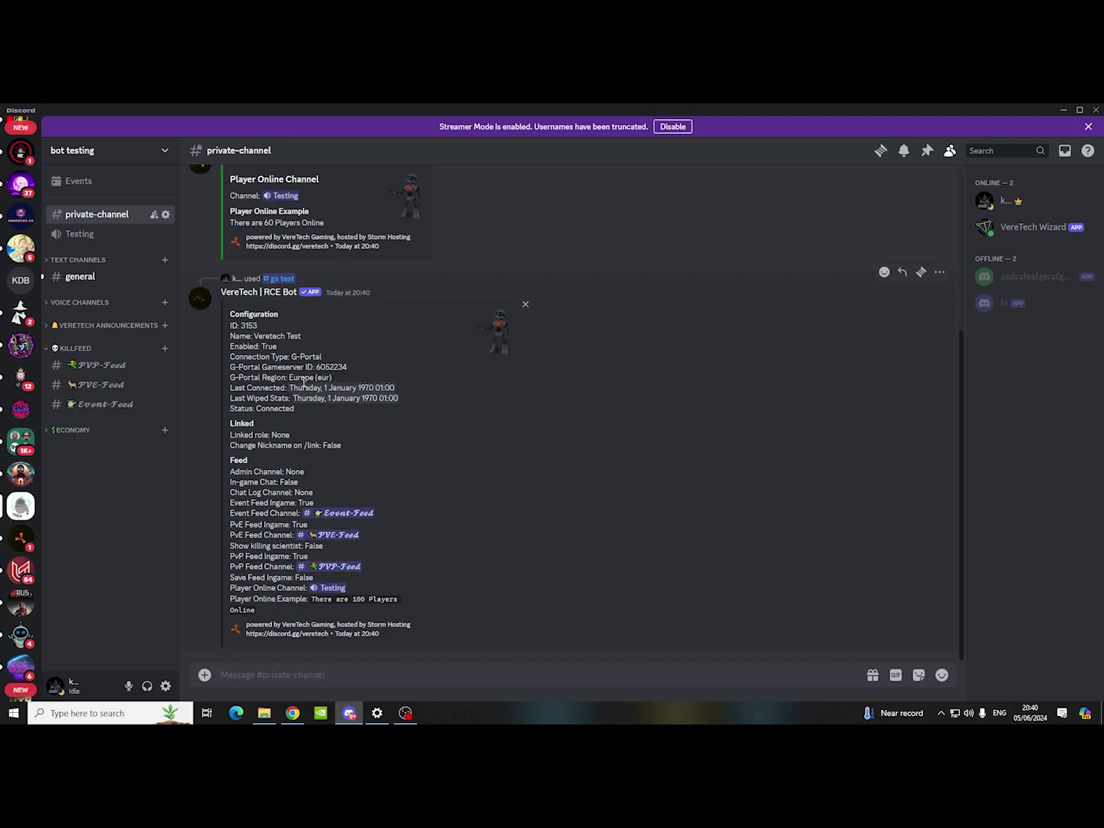
{"action": "left_click_drag", "start_coordinate": [352, 374], "coordinate": [259, 417]}
{"action": "left_click", "coordinate": [365, 424]}
- Post the invite link discord.gg/veretech as a message in private-channel
{"action": "type", "text": "htt"}
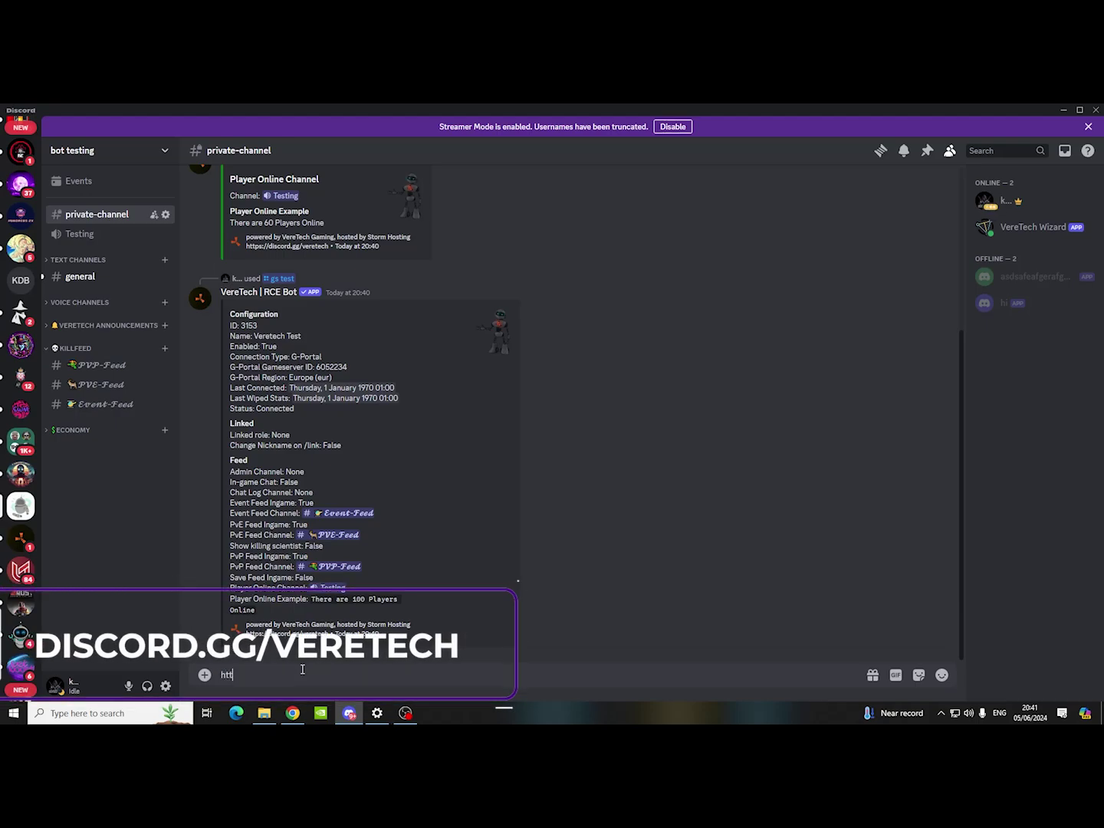
{"action": "key", "text": "BackSpace"}
{"action": "key", "text": "BackSpace"}
{"action": "key", "text": "BackSpace"}
{"action": "type", "text": "discord.gg/ve"}
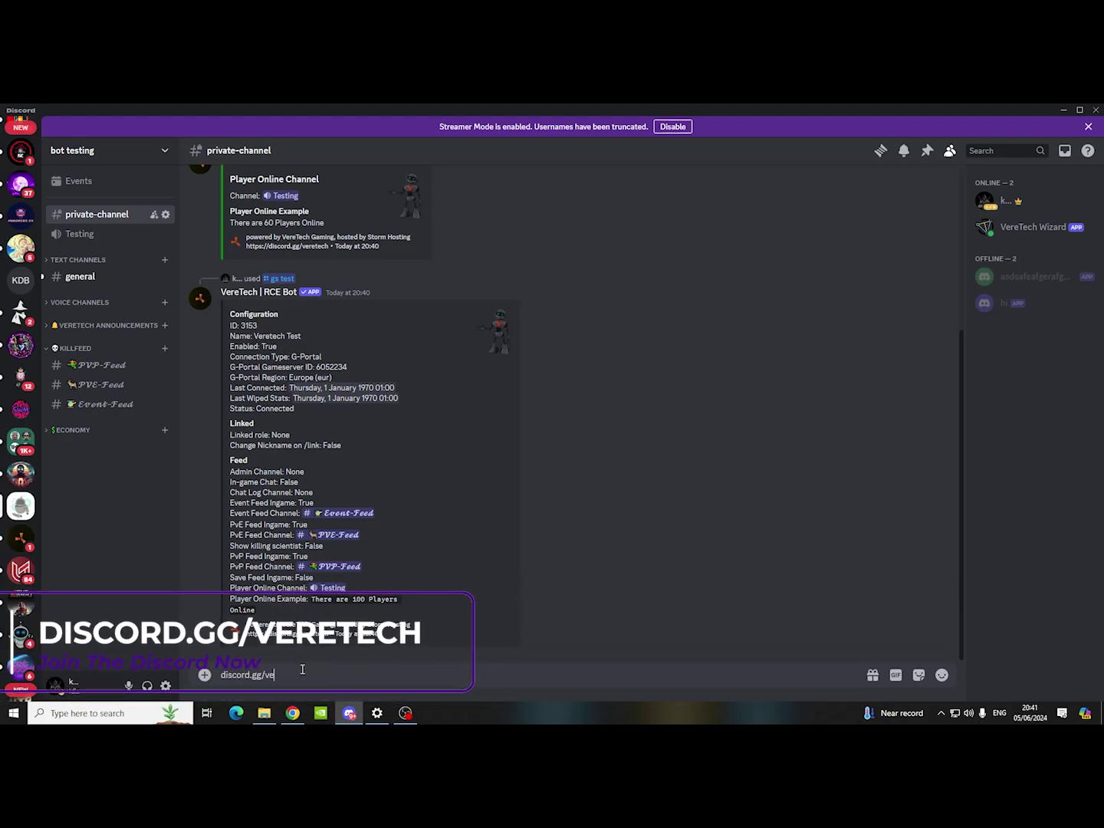
{"action": "type", "text": "retech"}
{"action": "key", "text": "Return"}
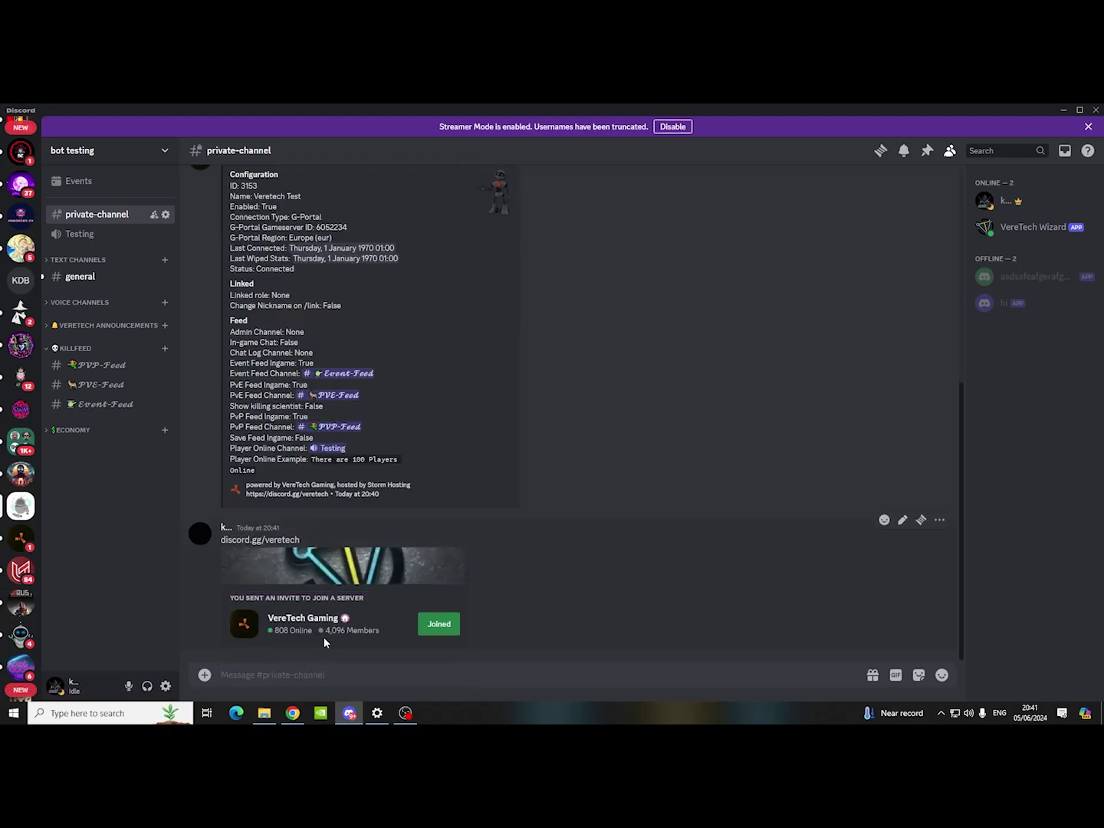